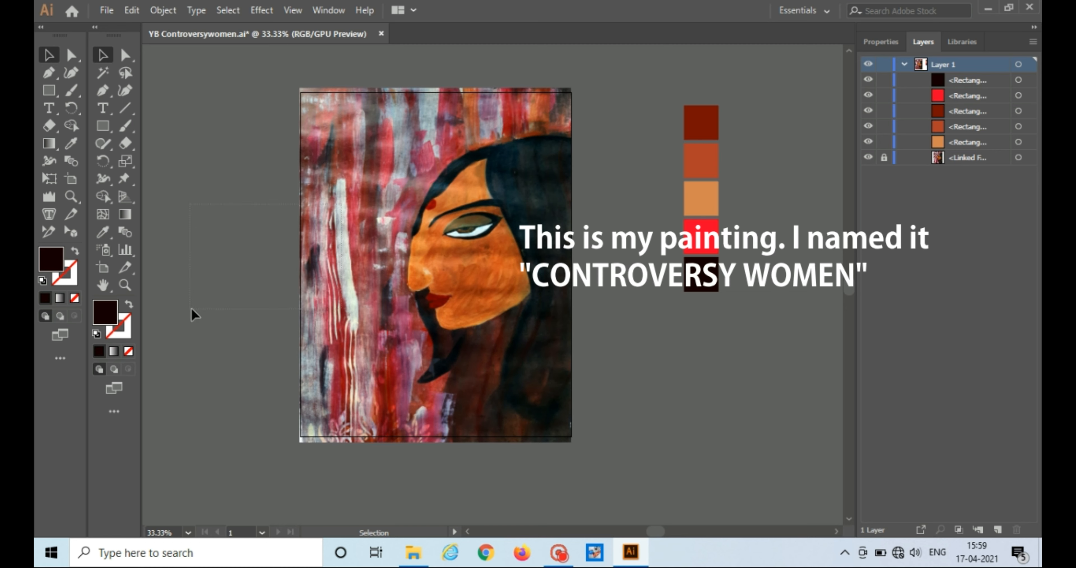
Start the face outline with the Curvature tool, tracing from the hairline down the forehead and along the nose bridge.
left_click(120, 93)
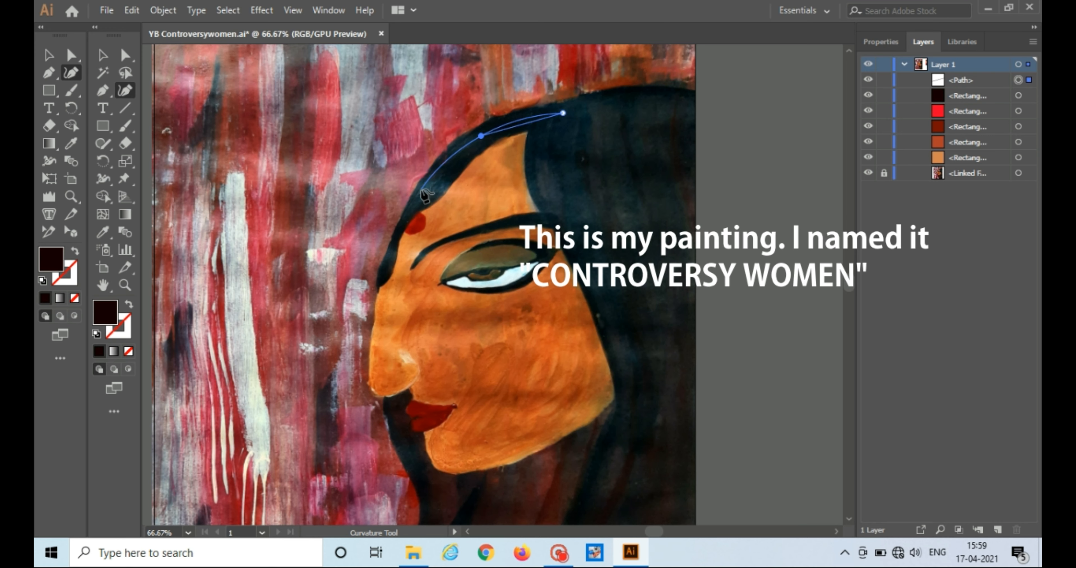
left_click(421, 188)
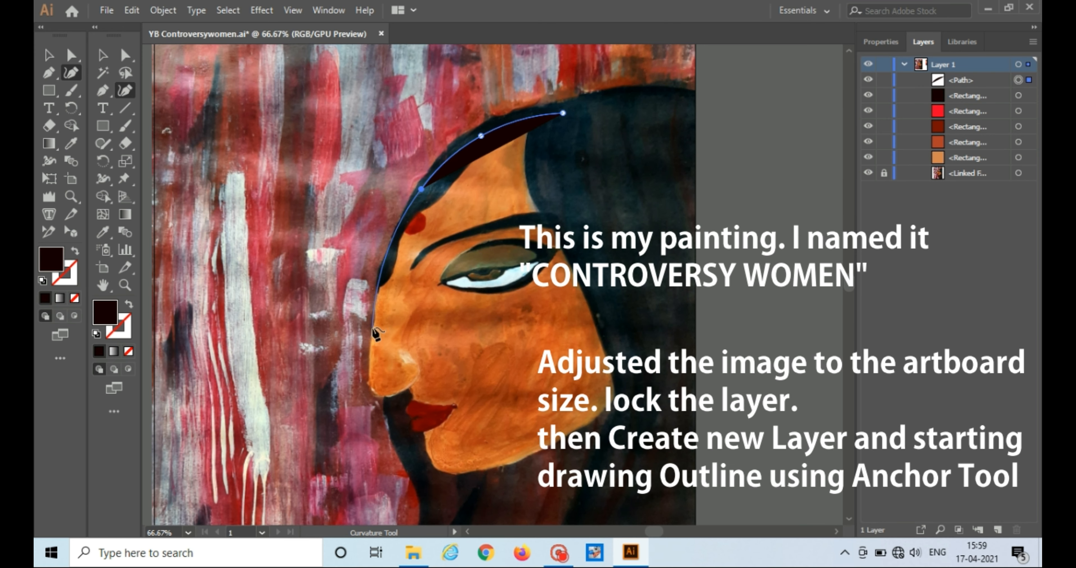
left_click(372, 327)
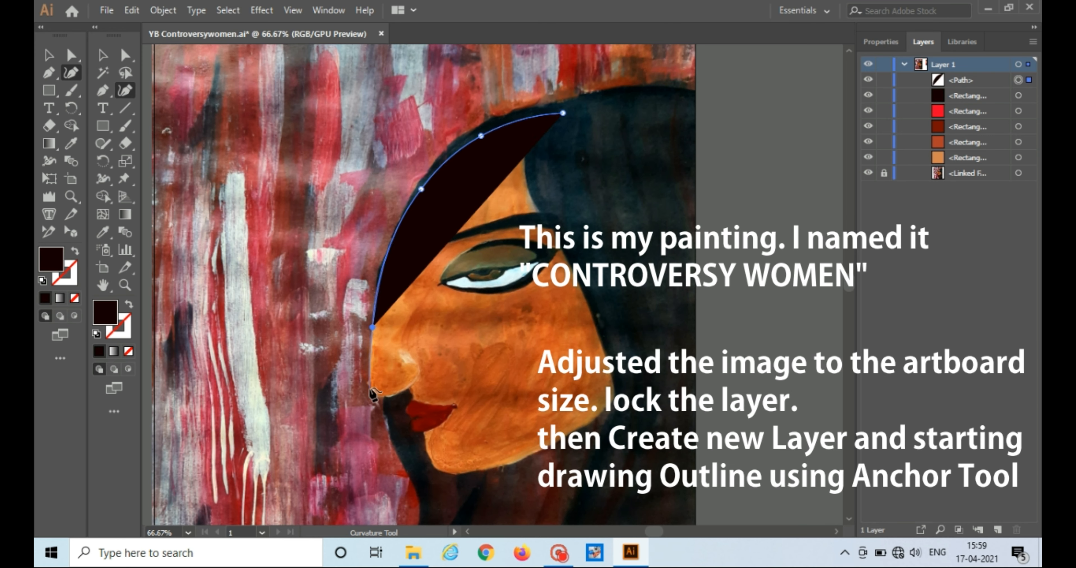
left_click(370, 386)
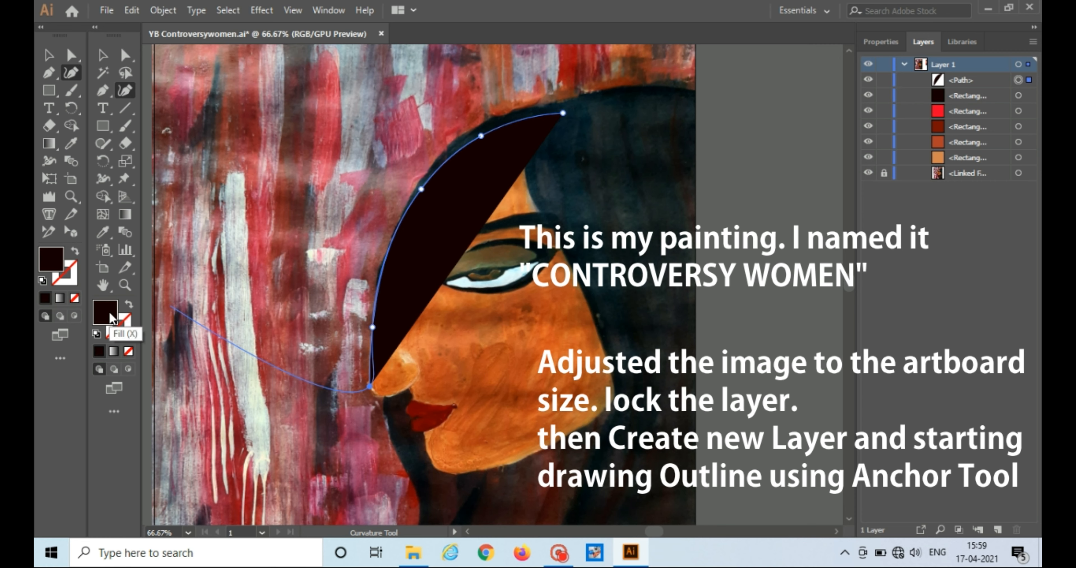
Give the face path a dark 150000 stroke and set its fill to none.
left_click(123, 332)
left_click(99, 351)
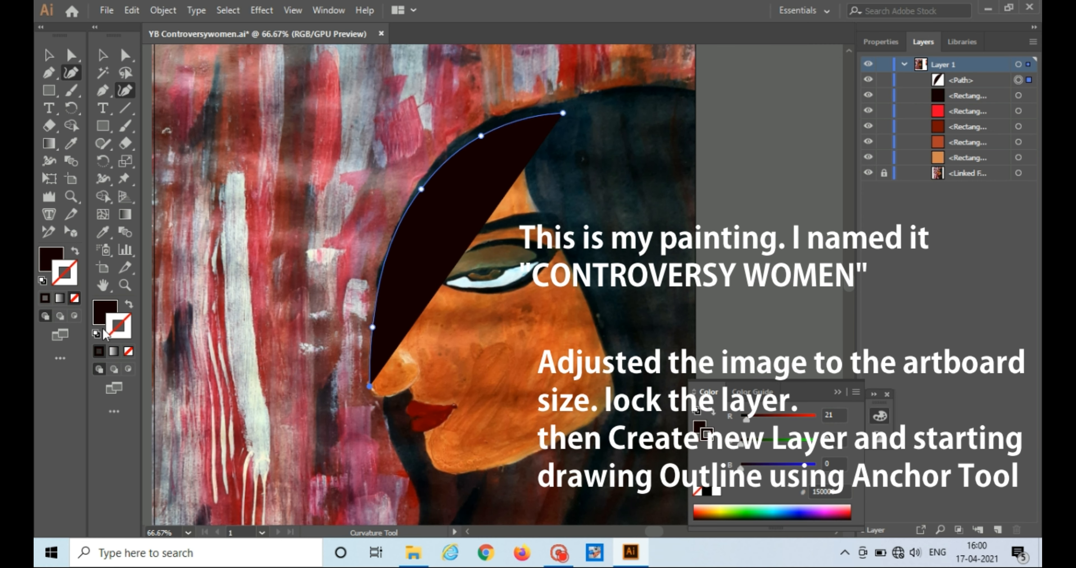
left_click(104, 317)
left_click(128, 352)
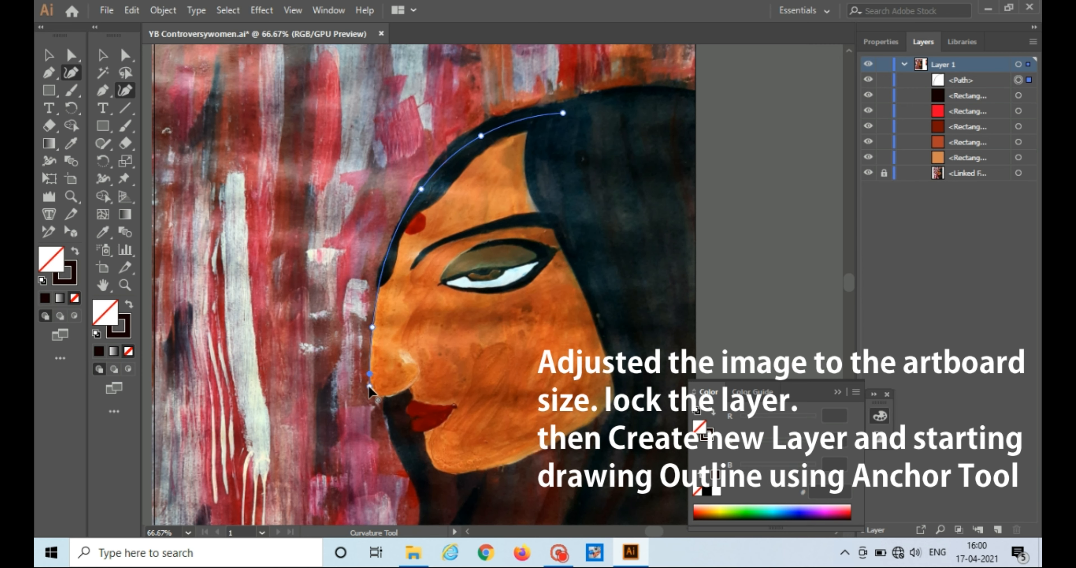
Continue the face outline around the nose tip and along its underside to the top of the upper lip area.
left_click(369, 373)
left_click(124, 284)
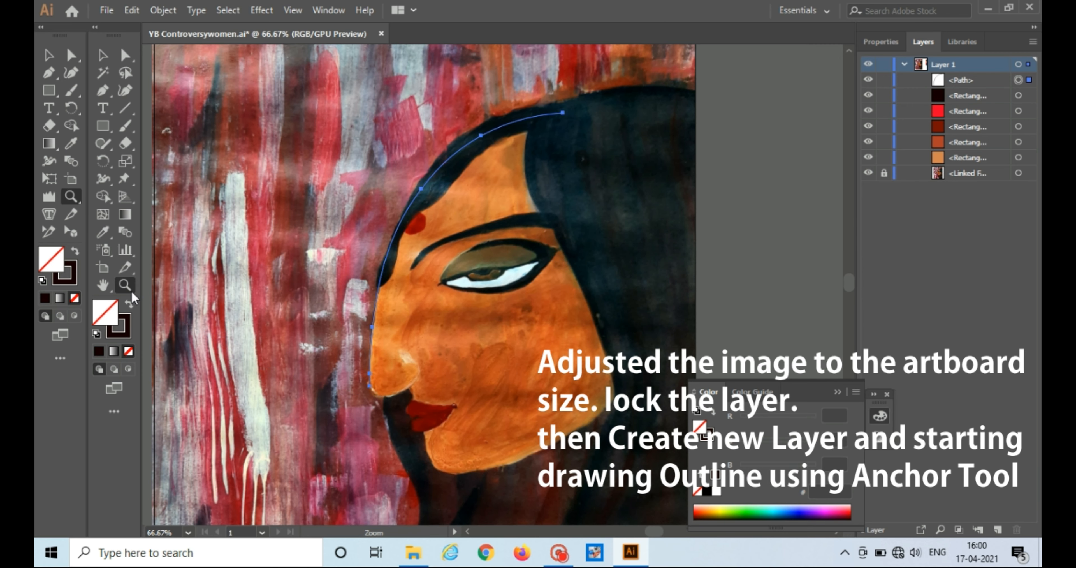
left_click(438, 420)
left_click(444, 285)
left_click(124, 90)
left_click(427, 230)
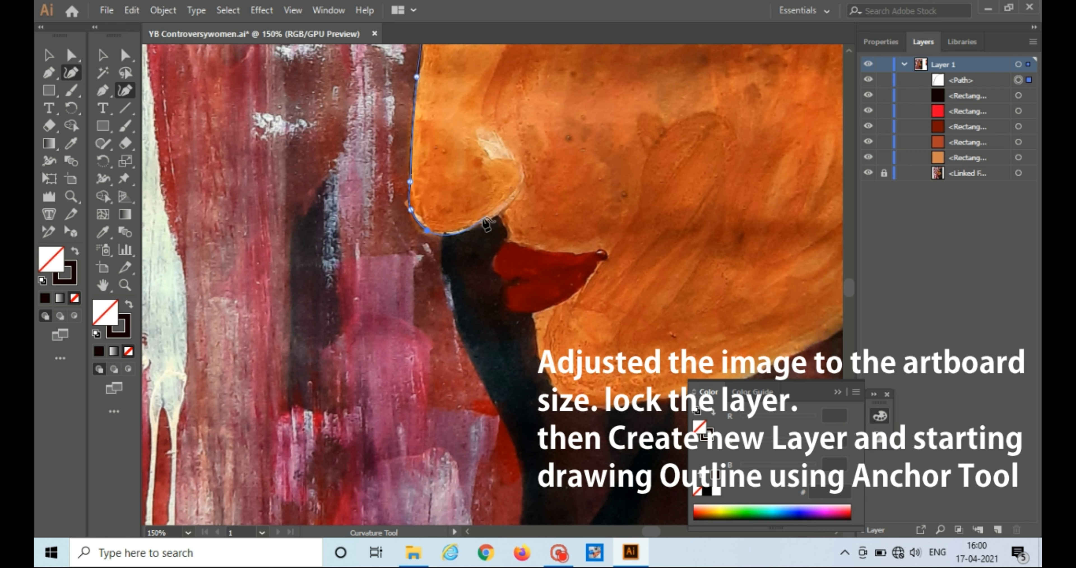
left_click(457, 232)
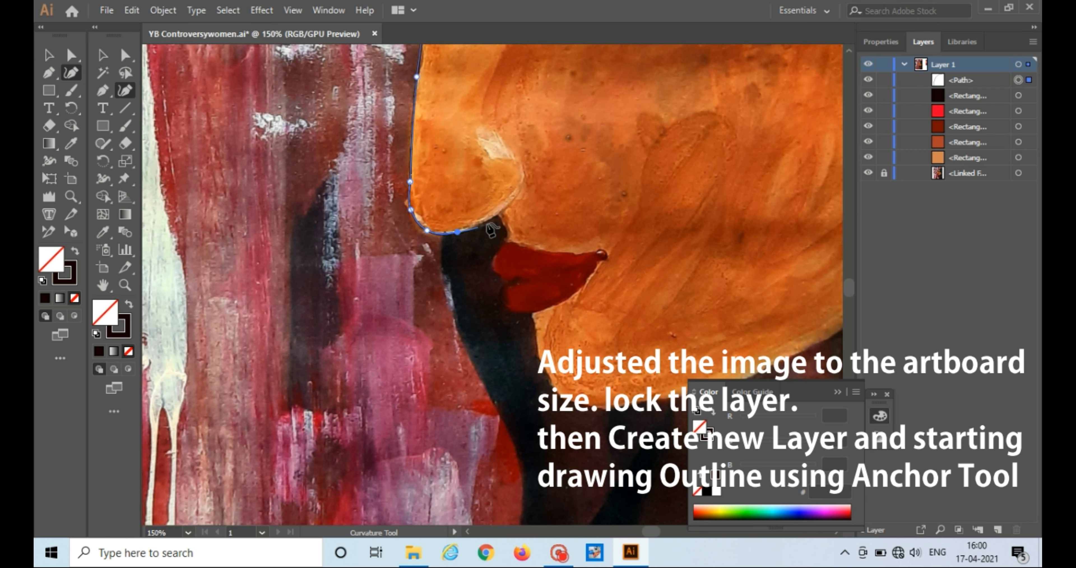
left_click(502, 212)
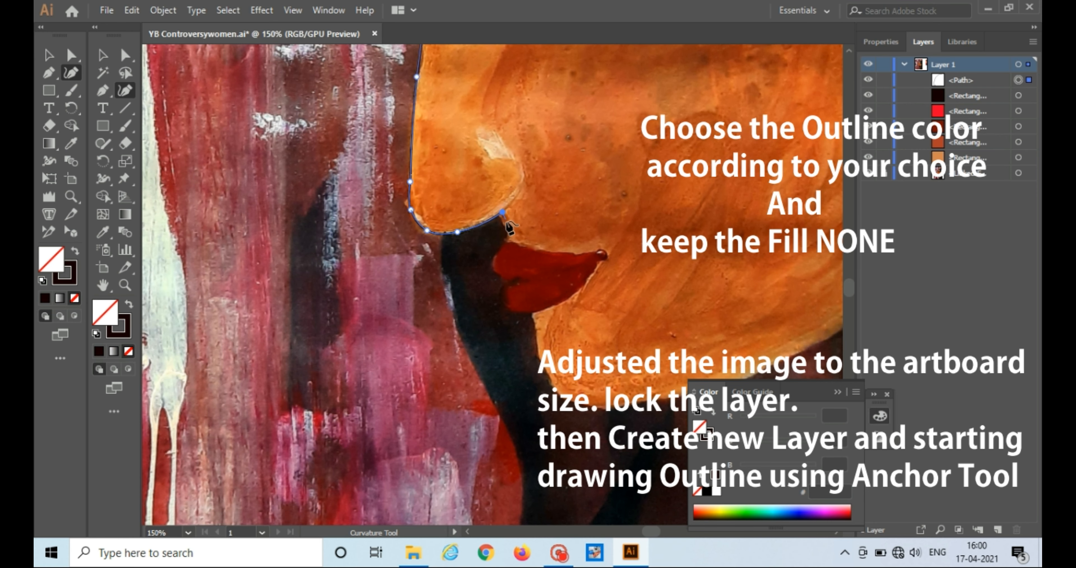
Extend the face outline from under the nose across the lips, around the chin and along the jaw.
left_click(507, 225)
left_click(534, 314)
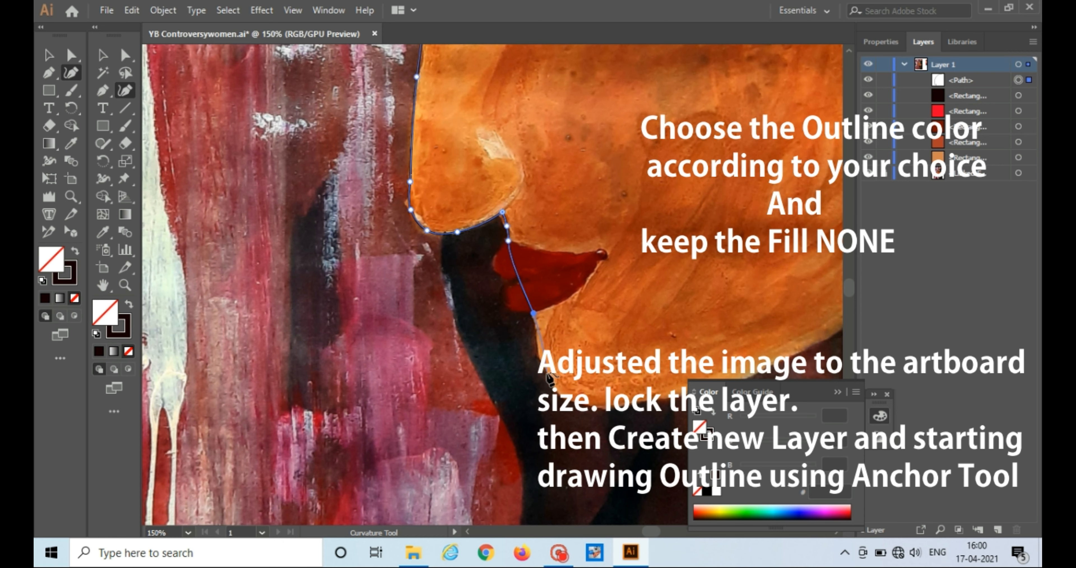
left_click(538, 356)
left_click(553, 393)
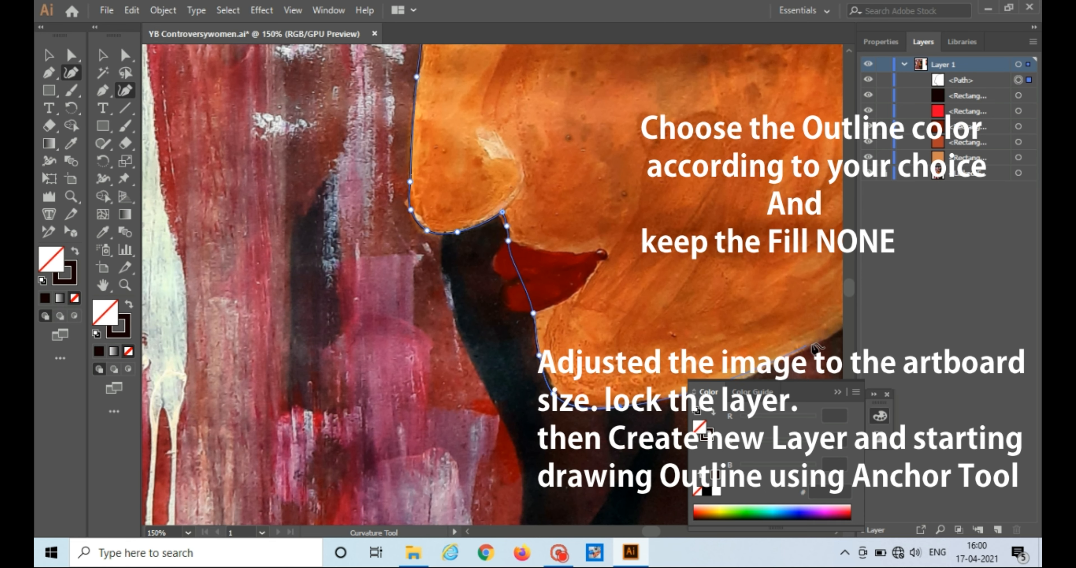
left_click(821, 339)
Extend the face outline past the jaw corner and up through the hair behind the cheek.
key("z")
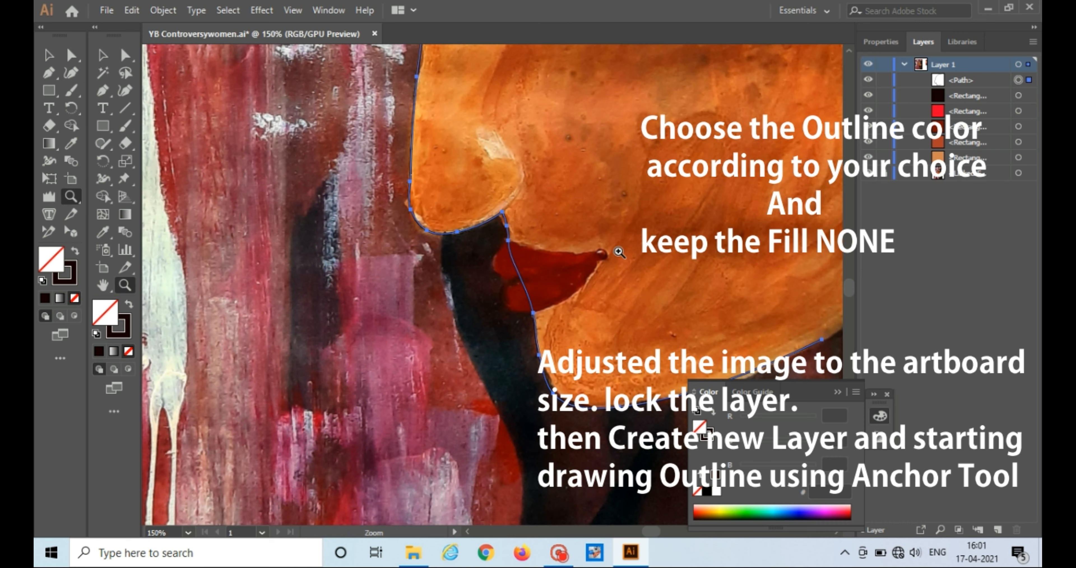
left_click(618, 251, "alt")
left_click(618, 252, "alt")
left_click(125, 91)
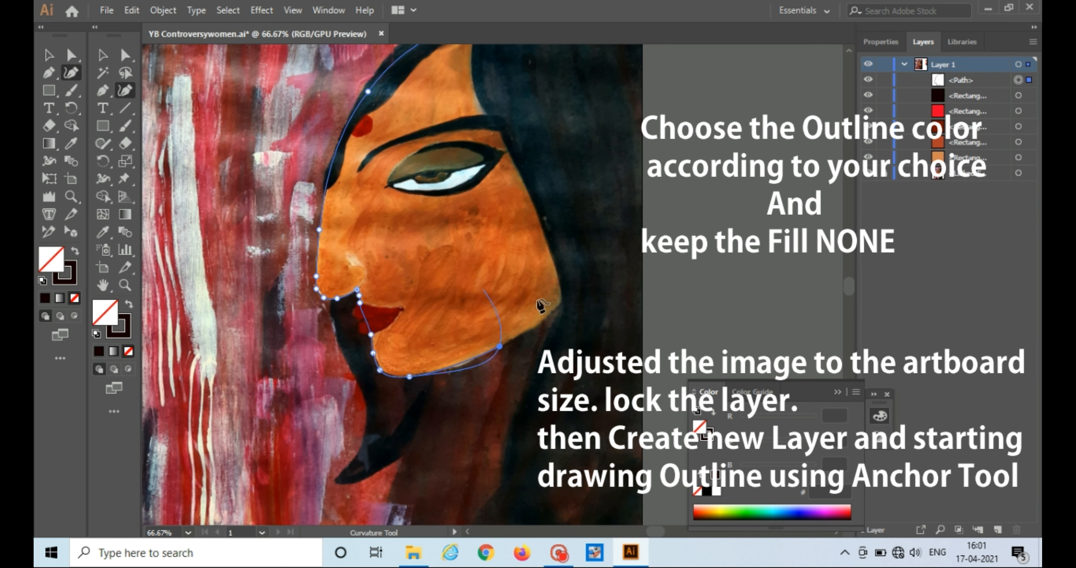
left_click(570, 294)
left_click(588, 169)
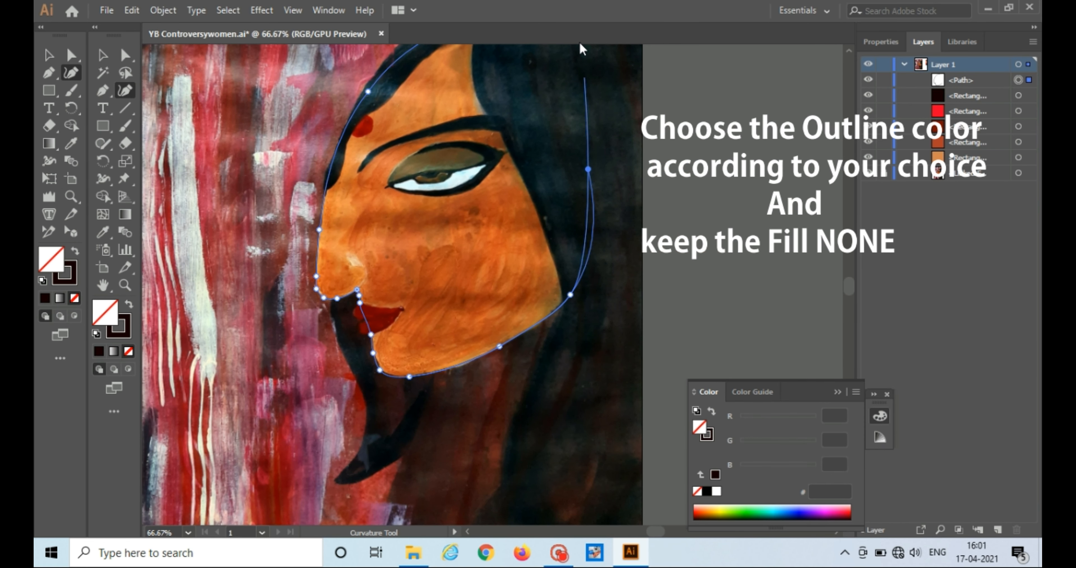
left_click(568, 67)
Close the face outline by joining its end to the starting anchor at the top of the hair.
key("z")
left_click(464, 94, "alt")
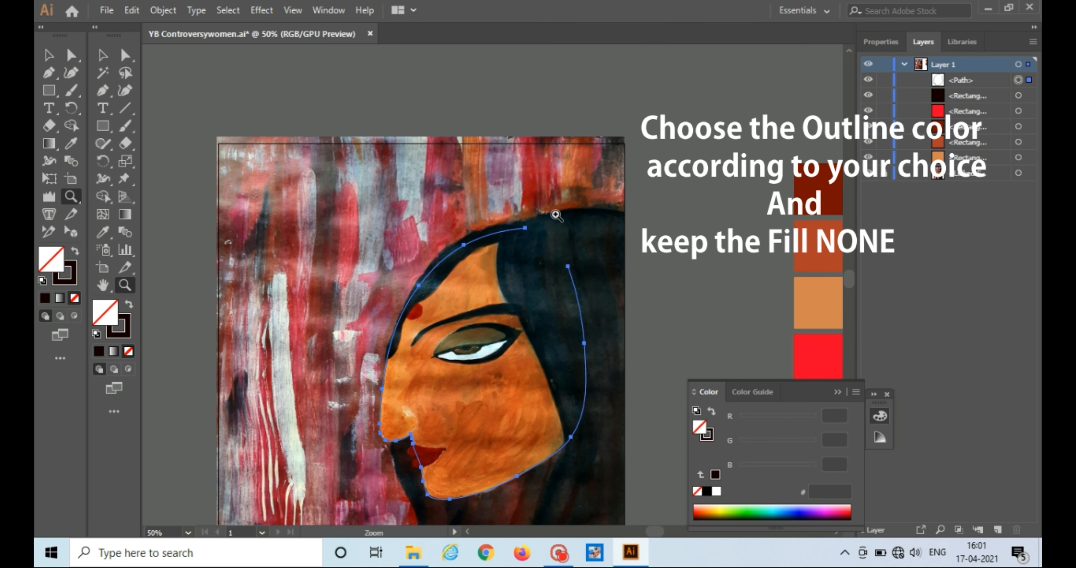
left_click(549, 243)
left_click(480, 328)
left_click(494, 242)
left_click(125, 91)
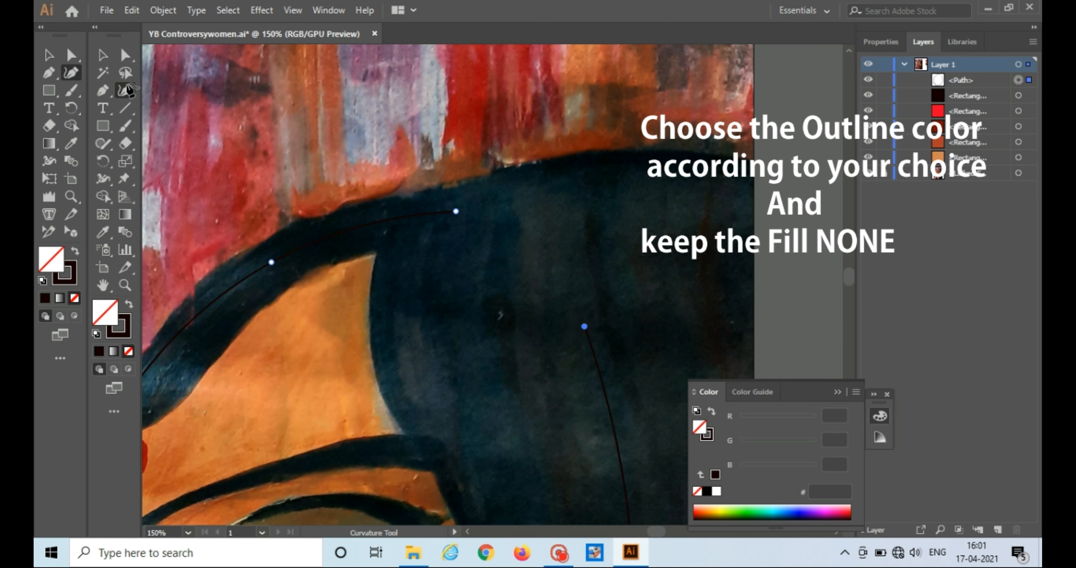
left_click(462, 213)
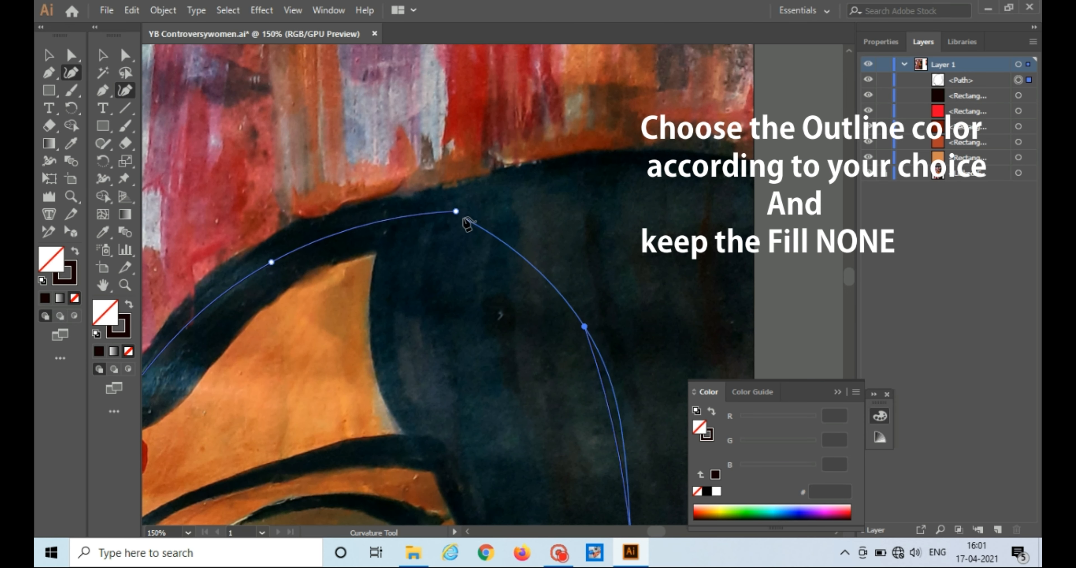
Apply the light orange swatch's colour to the face path with the Eyedropper.
left_click(124, 287)
left_click(423, 383, "alt")
left_click(424, 383, "alt")
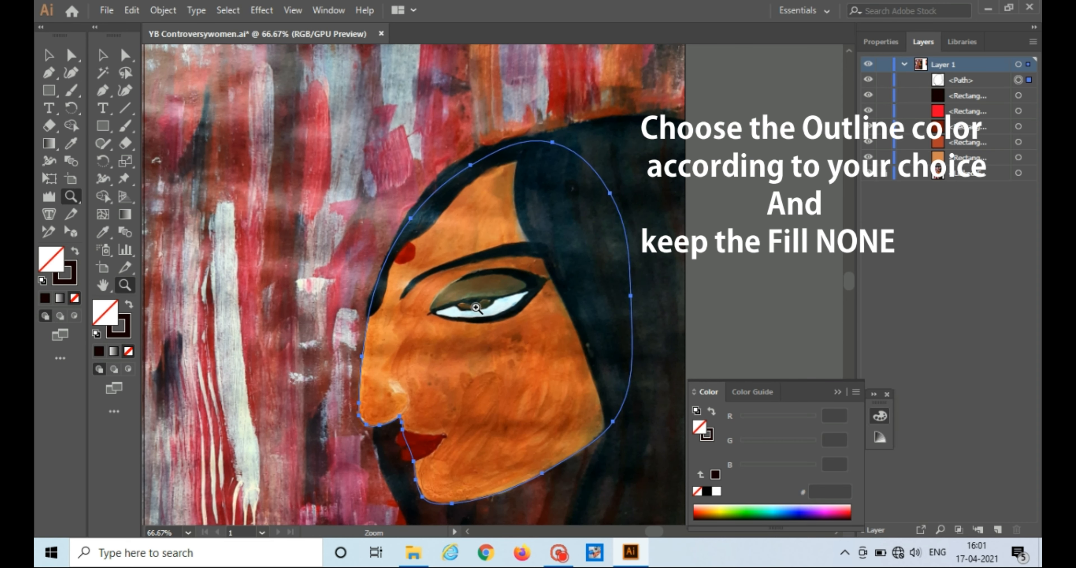
left_click(103, 54)
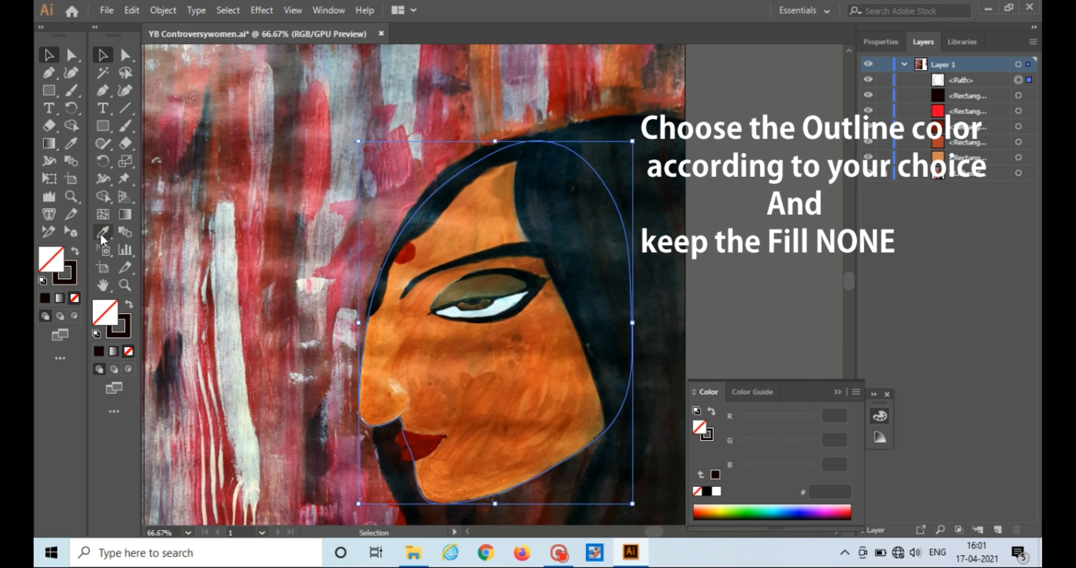
left_click(124, 284)
left_click(633, 269, "alt")
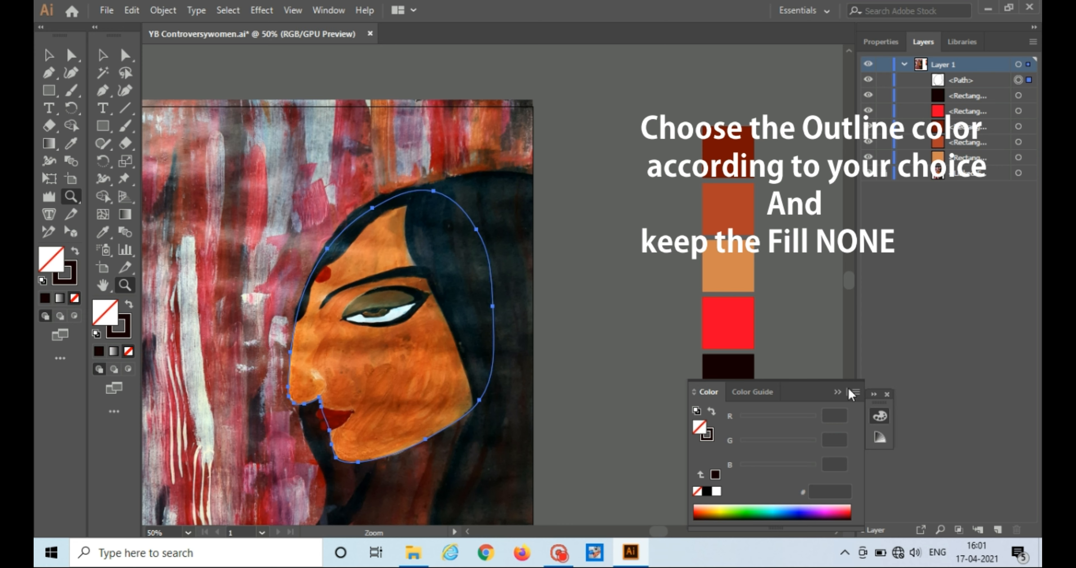
left_click(836, 392)
left_click(124, 335)
left_click(104, 232)
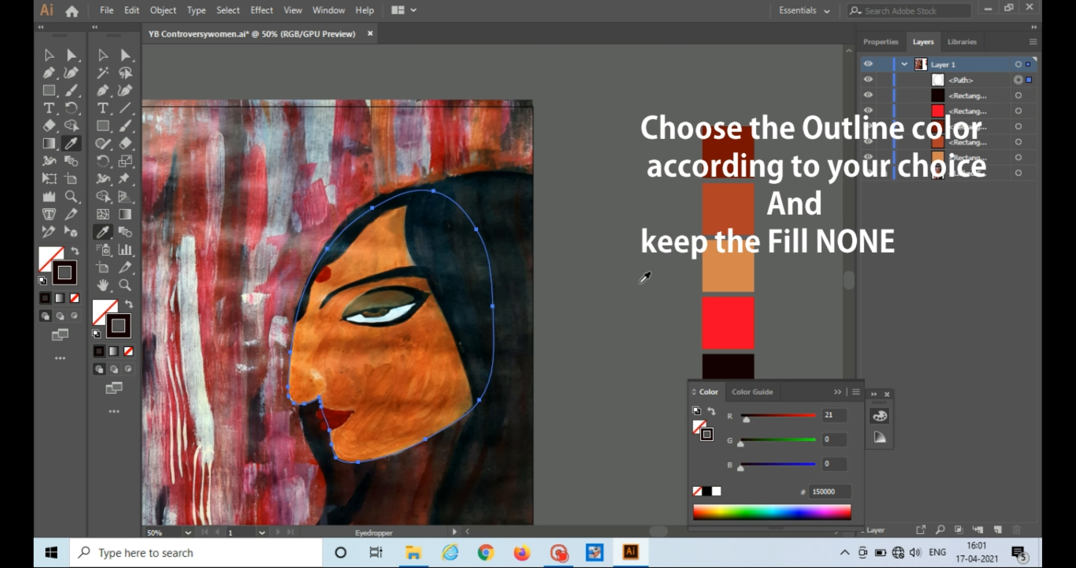
left_click(728, 259)
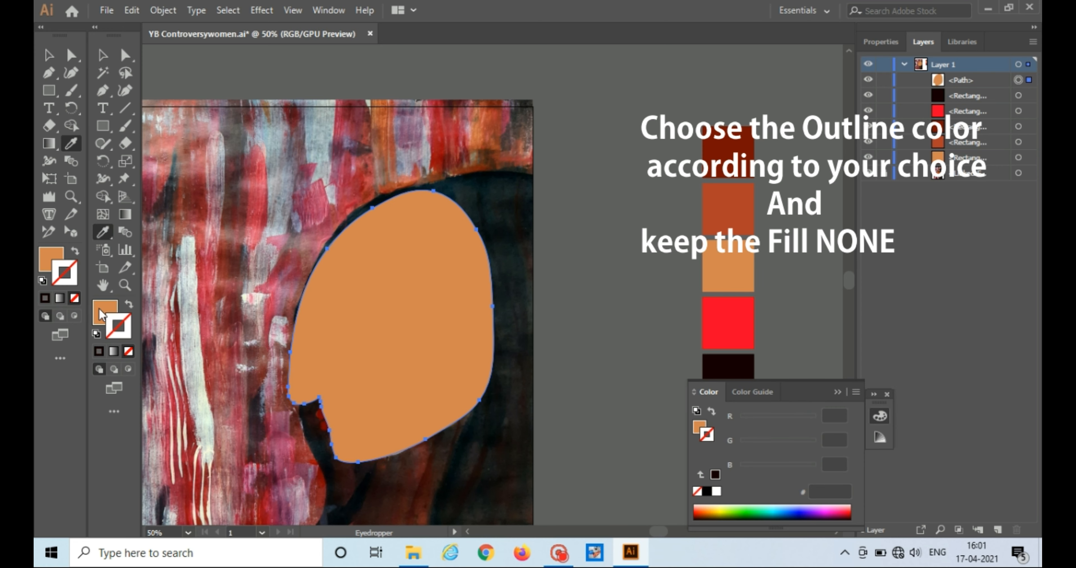
Set the face path's stroke to orange d3874f and remove its fill.
left_click(99, 309)
left_click(124, 321)
left_click(99, 350)
left_click(100, 314)
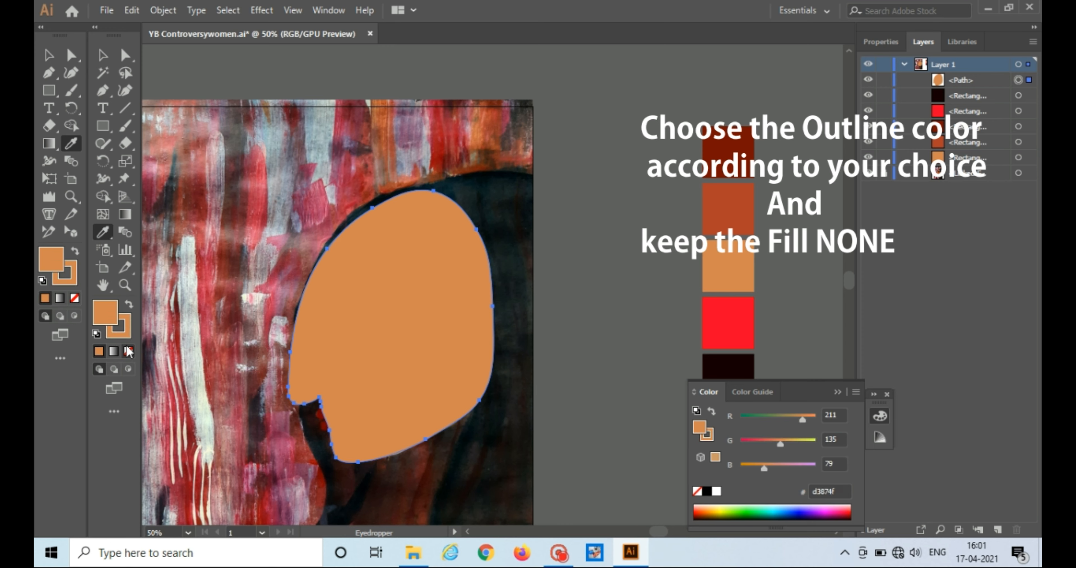
left_click(128, 352)
Deselect the face outline and lock its path in the layer.
left_click(837, 391)
left_click(103, 55)
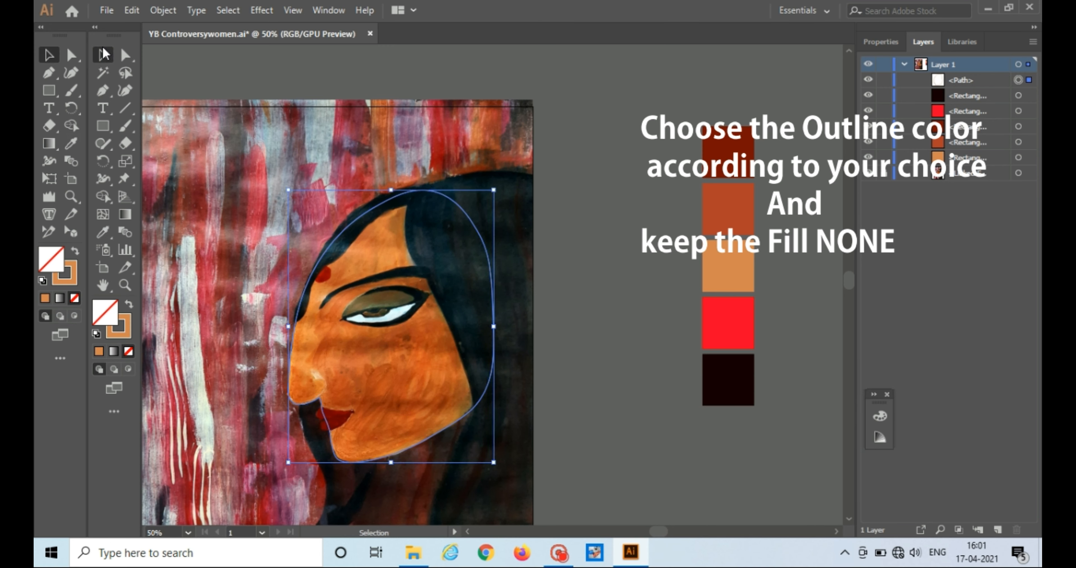
left_click(246, 62)
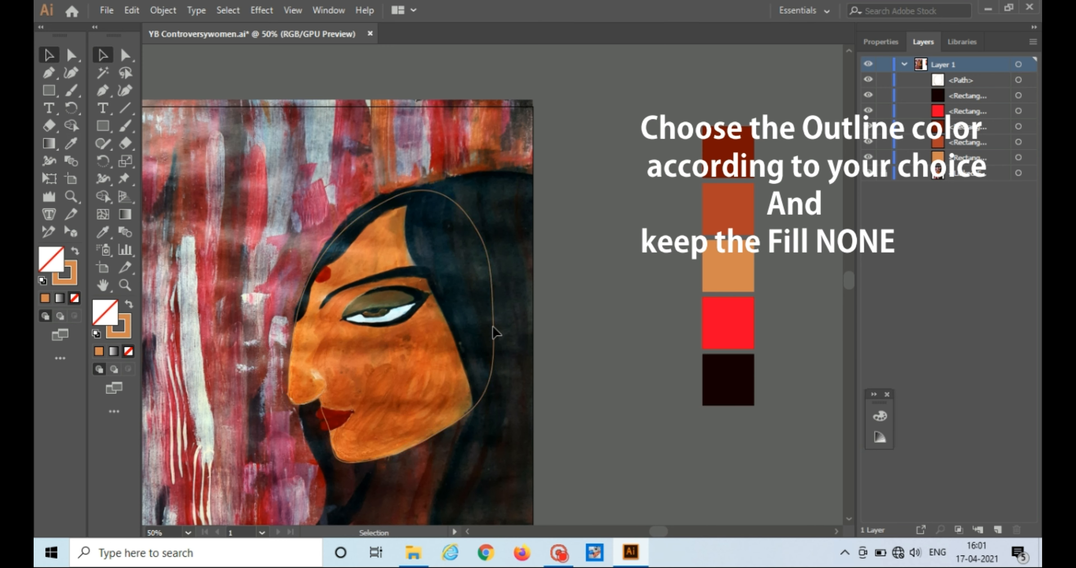
left_click(884, 79)
Start a lip outline with the Curvature tool, tracing the upper lip's front edge down to the notch between the lips.
left_click(124, 285)
left_click(343, 418)
left_click(343, 417)
left_click(342, 417)
left_click(342, 417)
left_click(121, 90)
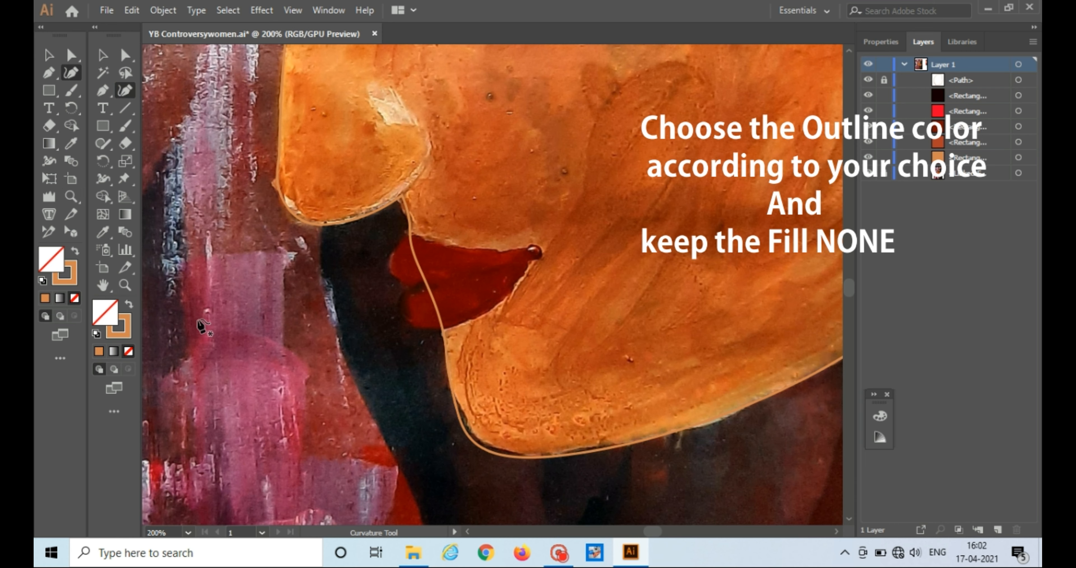
left_click(116, 336)
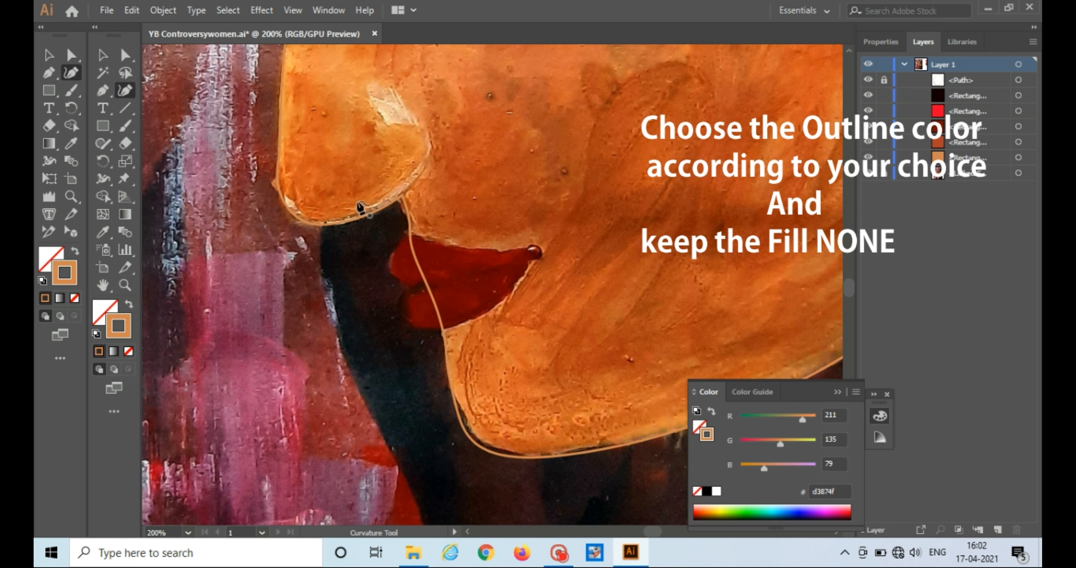
left_click(405, 231)
left_click(394, 250)
left_click(392, 271)
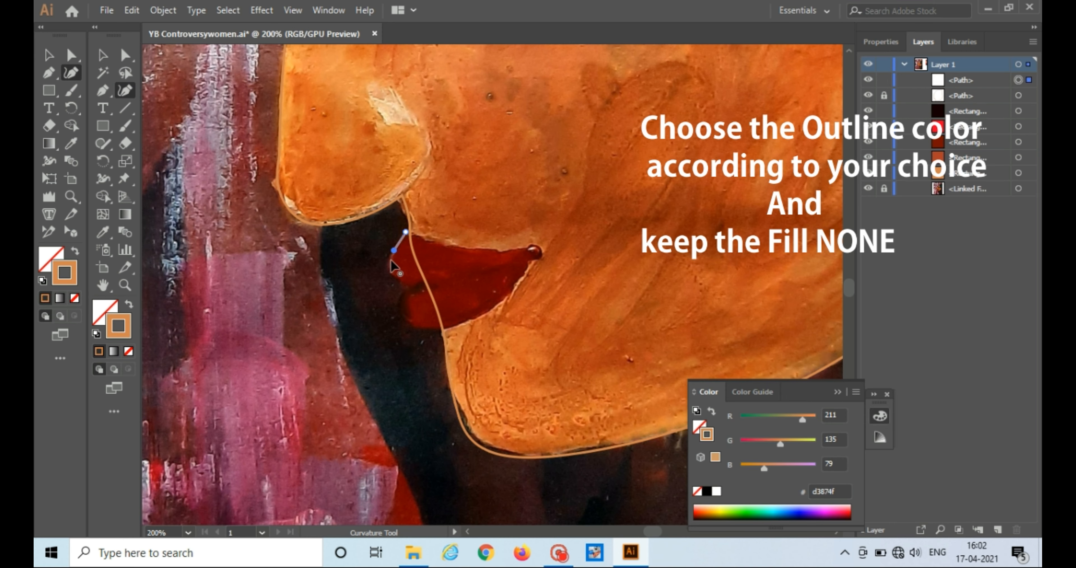
left_click(412, 286)
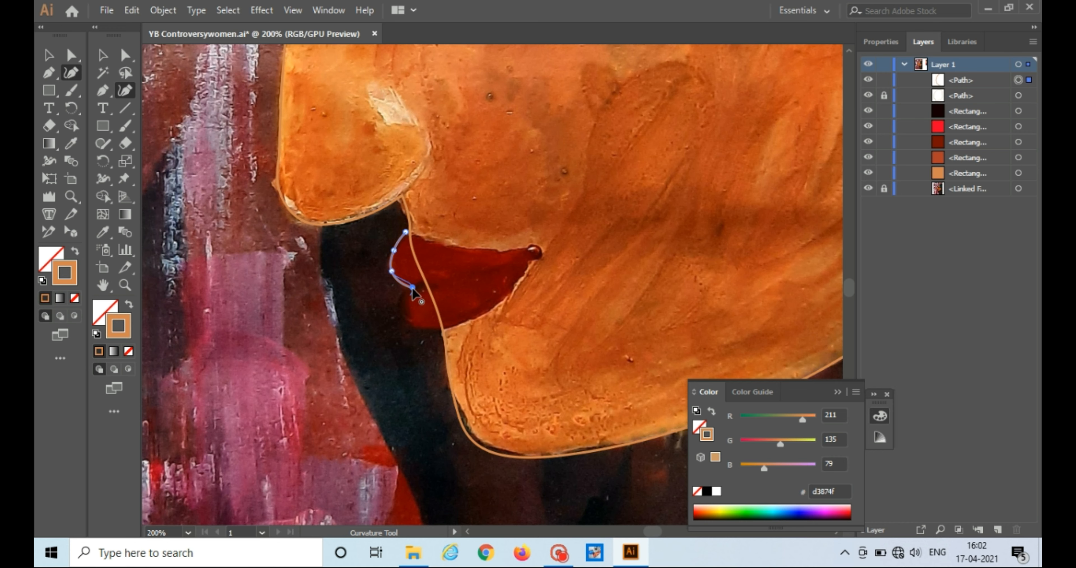
Trace the lower lip from the notch around its underside and up to the corner of the mouth.
left_click(404, 299)
left_click(403, 318)
left_click(458, 325)
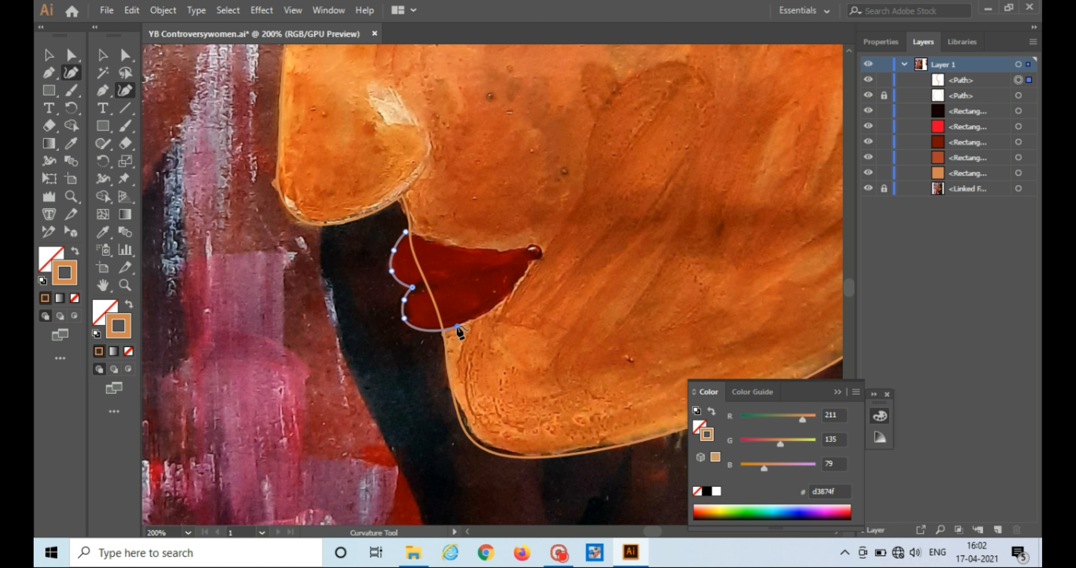
left_click(516, 283)
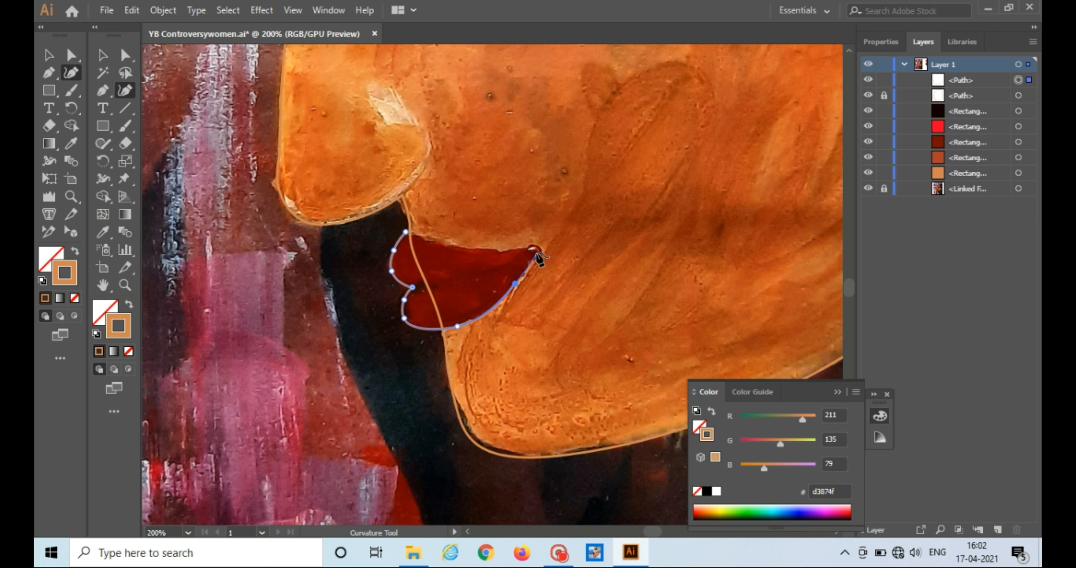
left_click(537, 253)
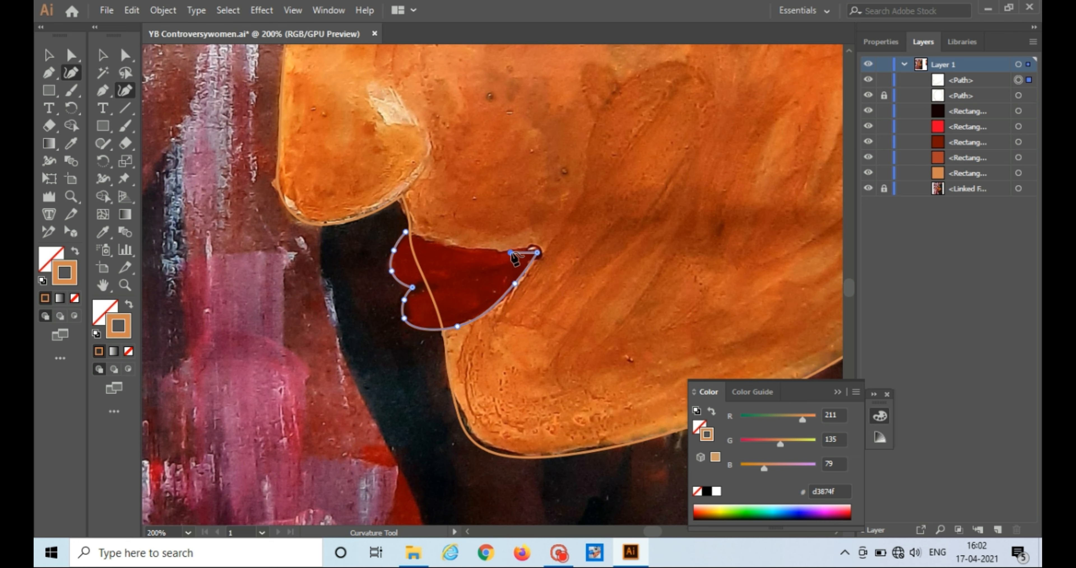
Close the lip outline along the upper lip's top edge back to its starting anchor and deselect it.
left_click(453, 249)
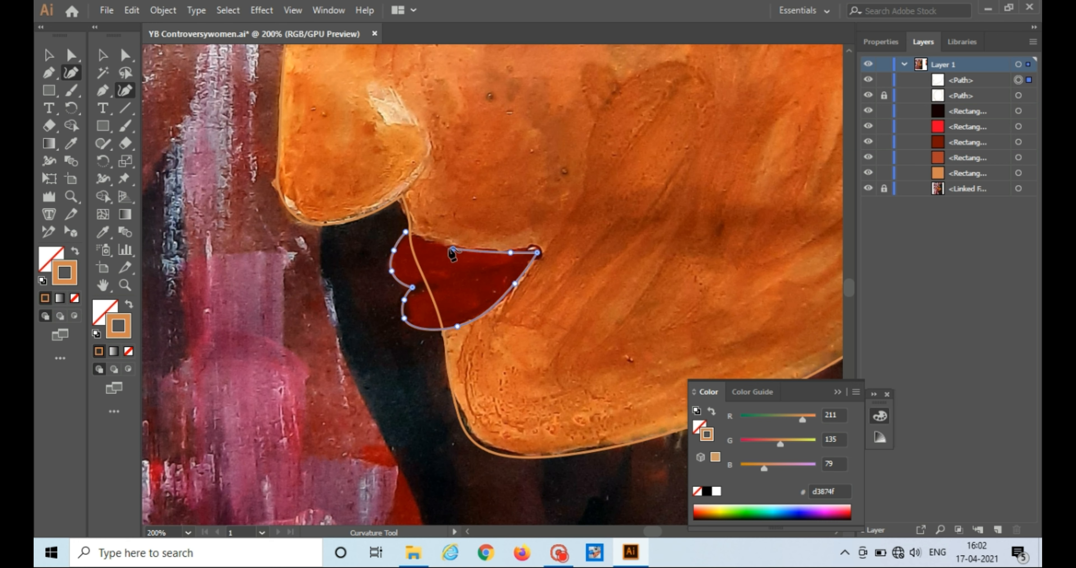
left_click(405, 232)
key("v")
left_click(203, 241)
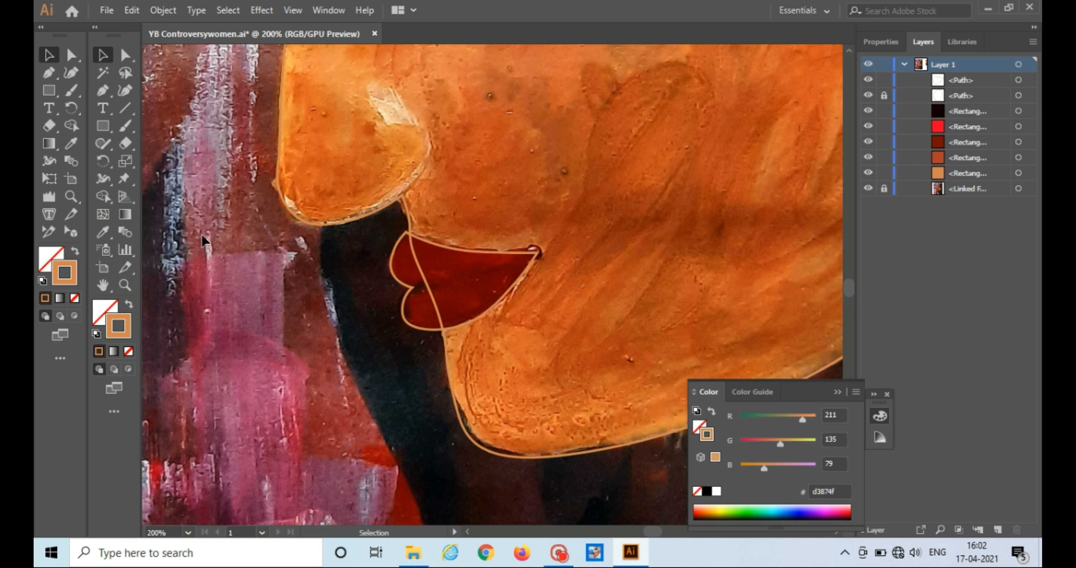
Move the lip outline's upper front anchor onto the face outline with the Curvature tool and deselect the path.
left_click(411, 253)
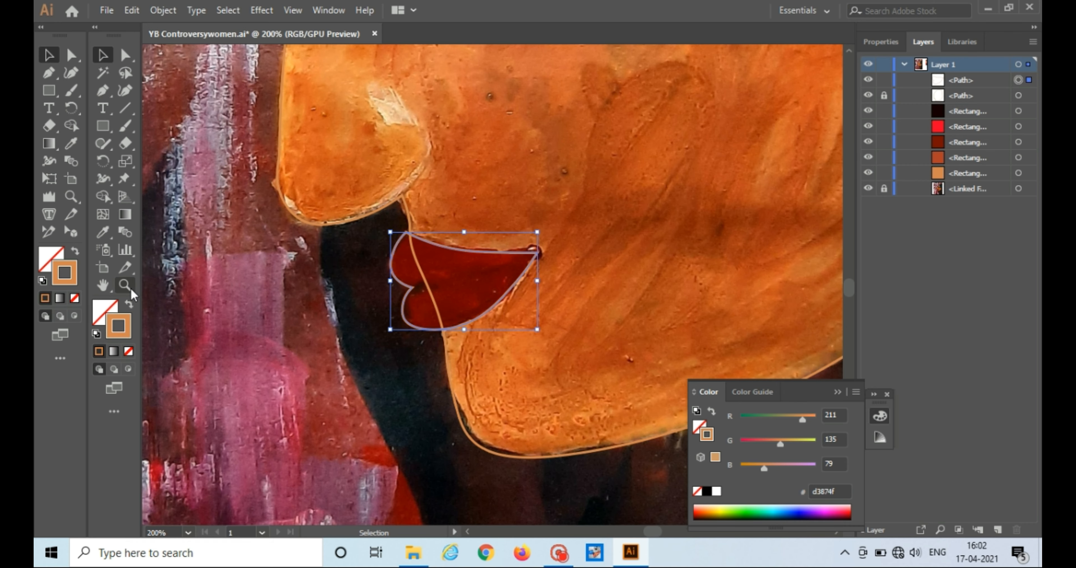
key("z")
left_click(418, 252)
left_click(473, 272)
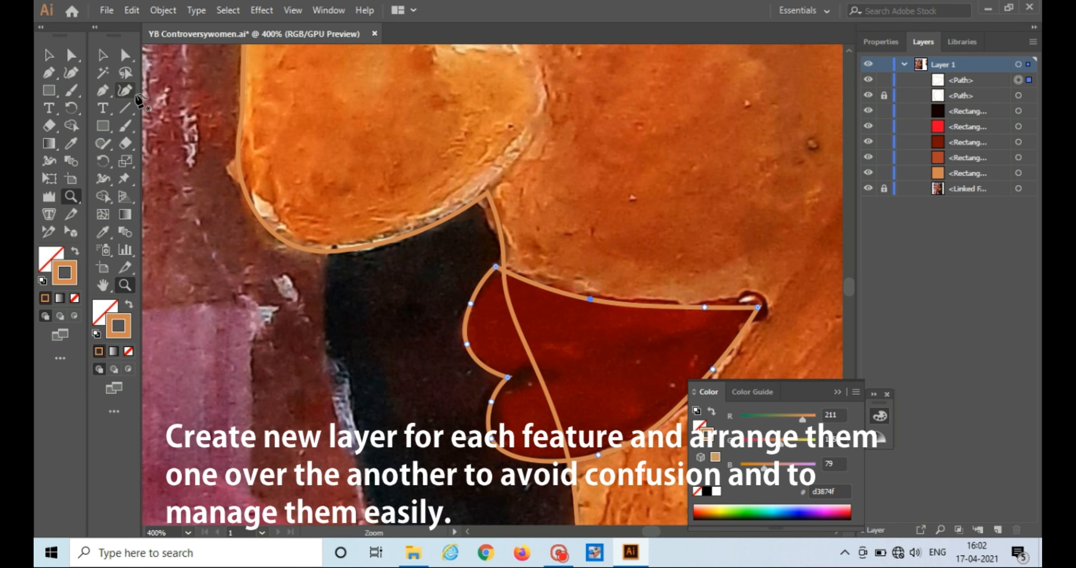
key("shift+grave")
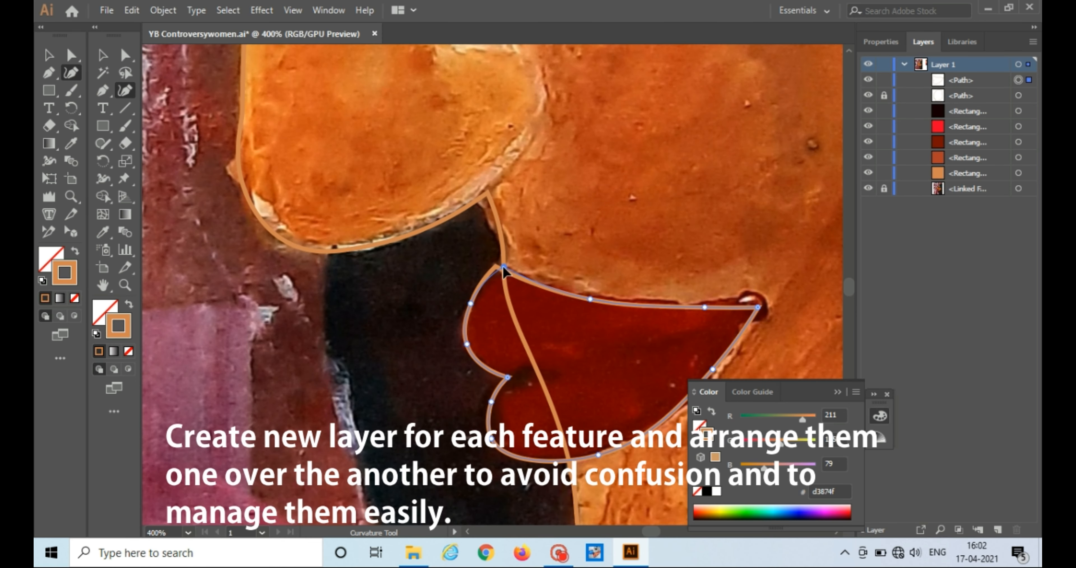
left_click(102, 54)
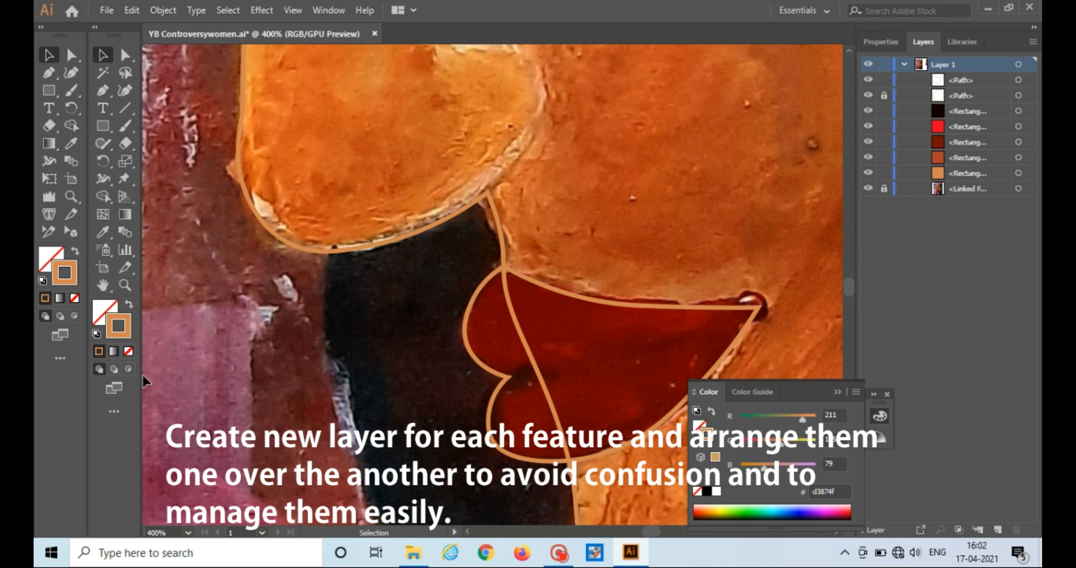
Give the lip outline a stroke sampled from the dark red swatch, with no fill.
left_click(124, 284)
left_click(541, 342, "alt")
left_click(541, 341, "alt")
left_click(541, 341, "alt")
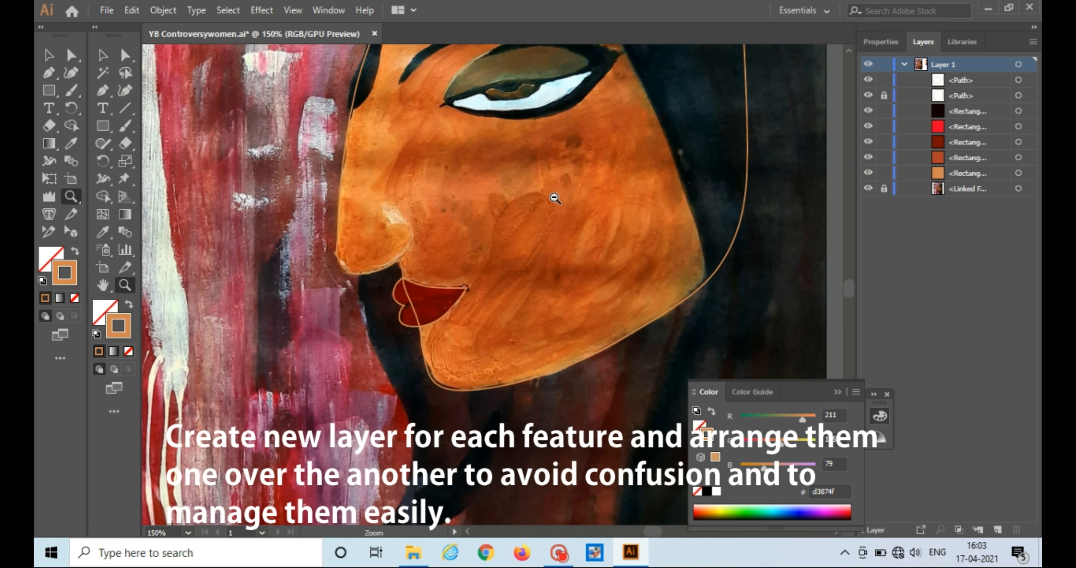
left_click(497, 312, "alt")
left_click(497, 343, "alt")
left_click(103, 56)
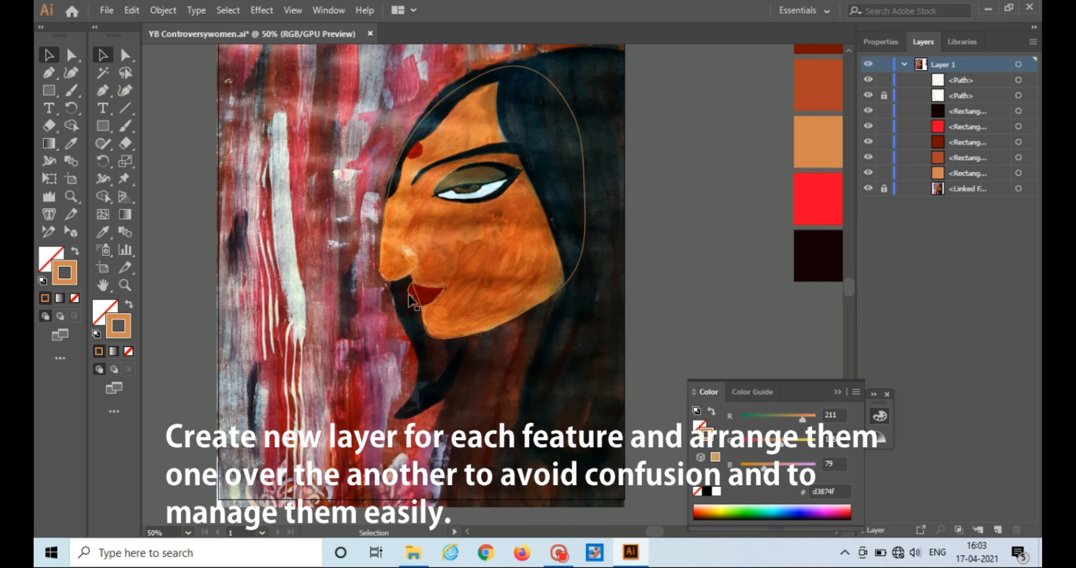
left_click(413, 301)
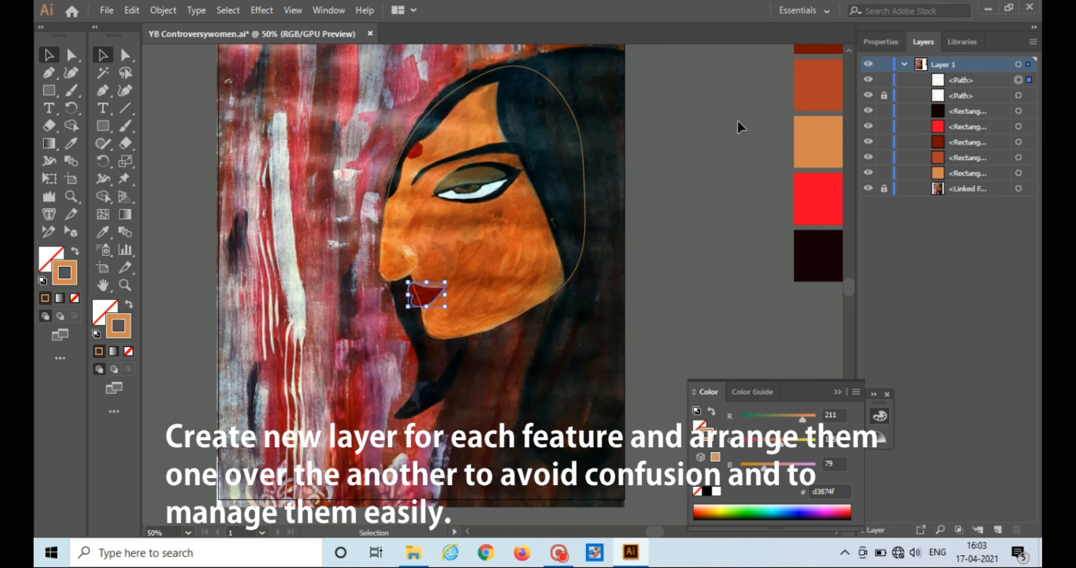
left_click(103, 232)
left_click(815, 50)
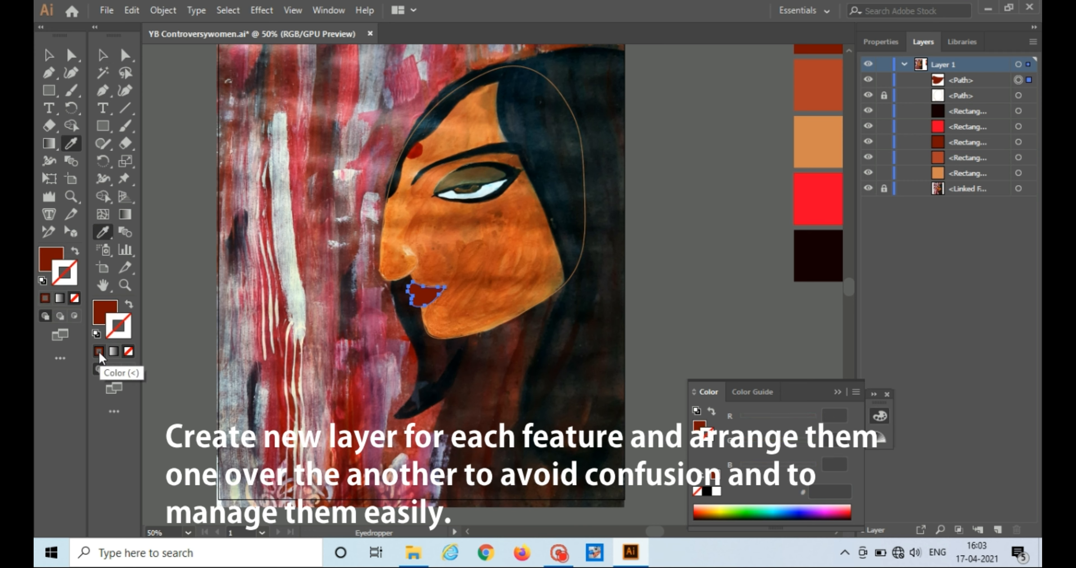
left_click(99, 352)
left_click(129, 351)
Scale down the five colour swatches together and place them beside the upper left edge of the painting.
left_click(103, 55)
scroll(308, 397, "down", 1)
left_click_drag(694, 113, 645, 334)
left_click_drag(652, 192, 556, 169)
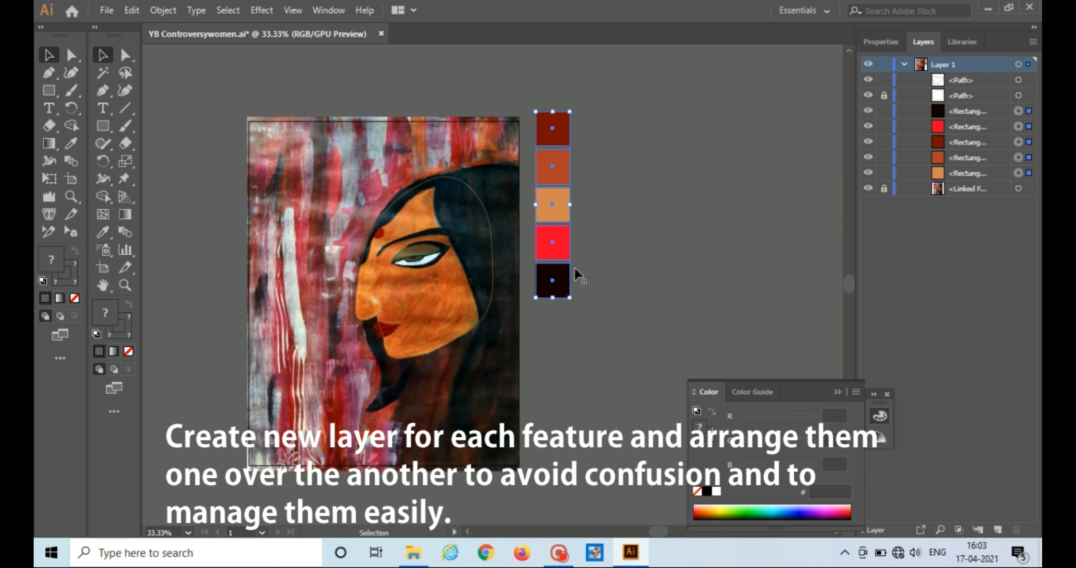
left_click_drag(571, 299, 559, 274)
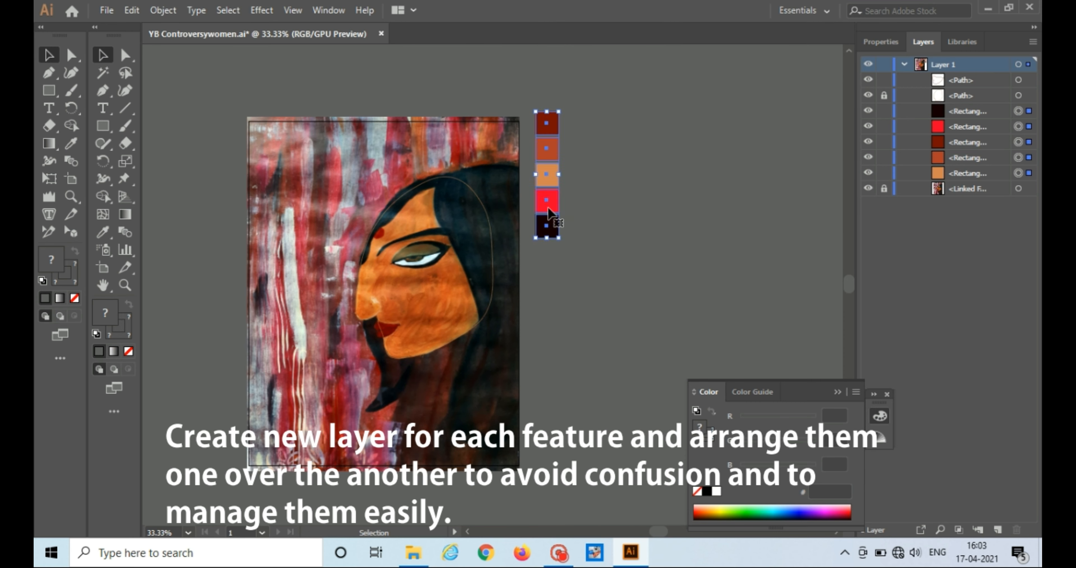
left_click_drag(547, 199, 236, 208)
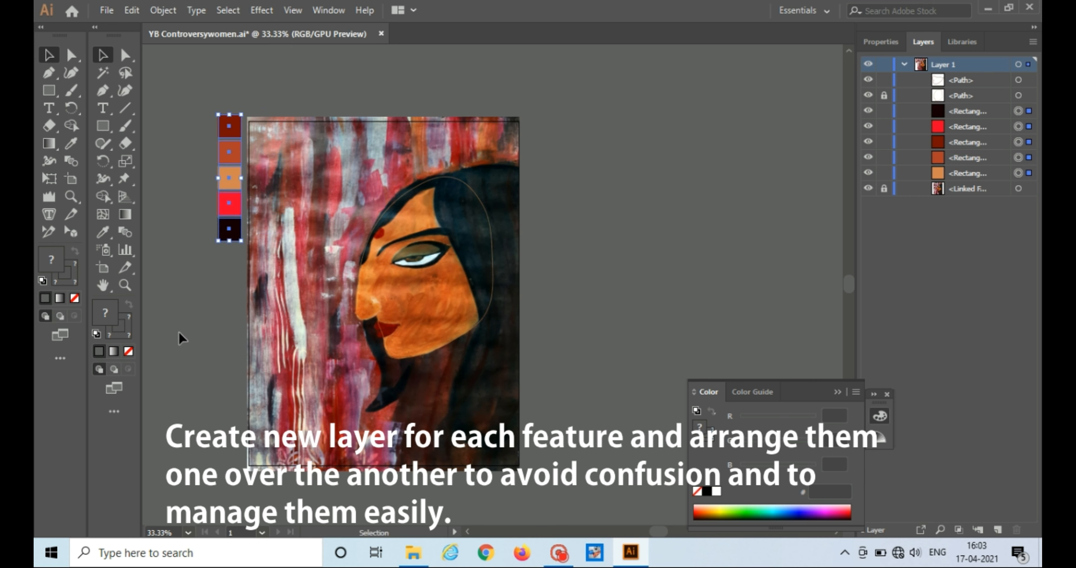
left_click(180, 332)
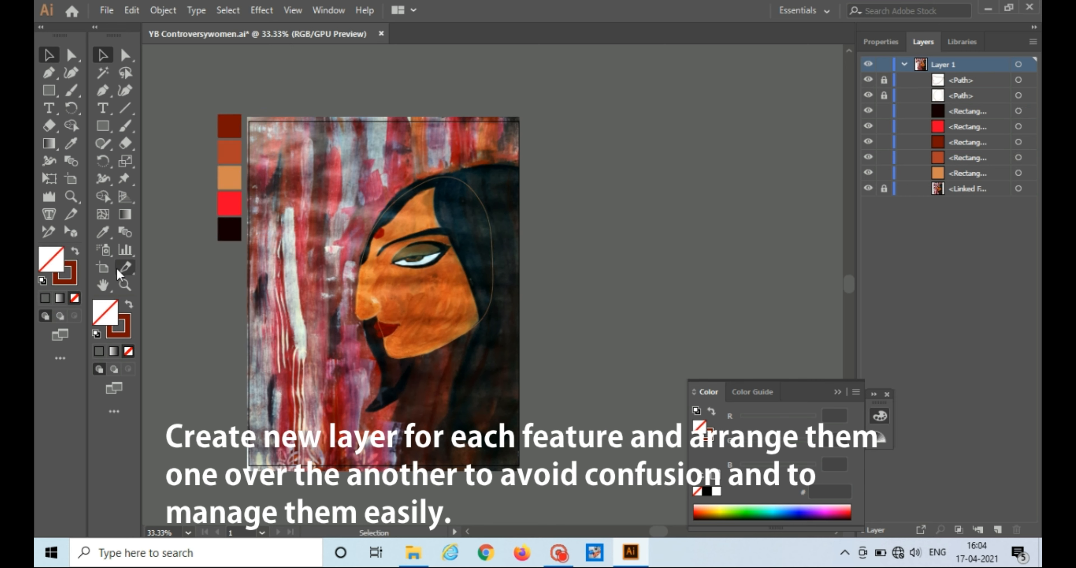
Start the hair outline with the Curvature tool, tracing its top edge from the painting's right border to the tip above the nose.
left_click(125, 285)
left_click(426, 270)
left_click(478, 272)
left_click(126, 91)
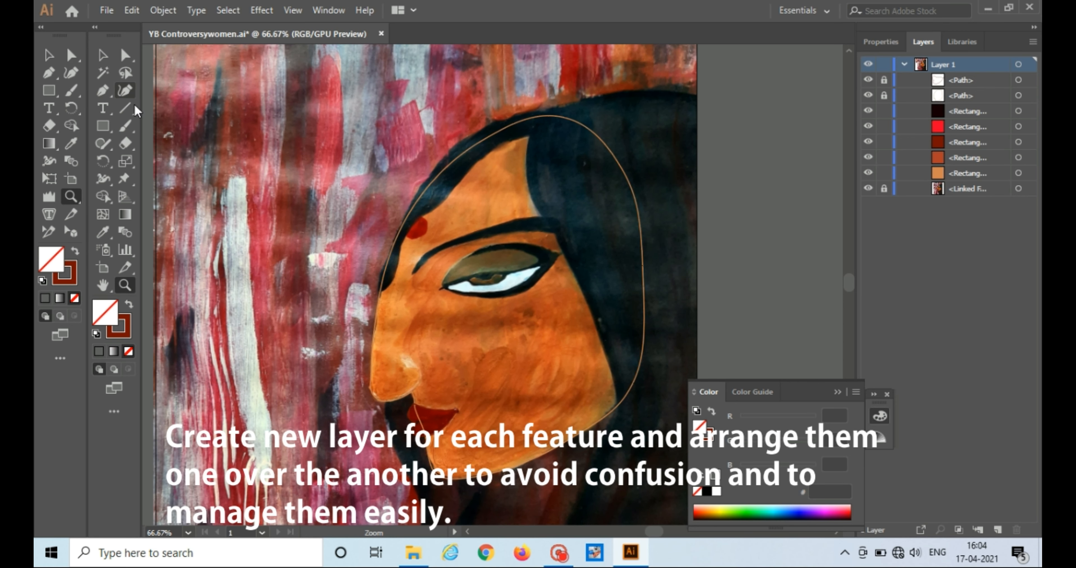
left_click(126, 285)
left_click(603, 156)
left_click(126, 91)
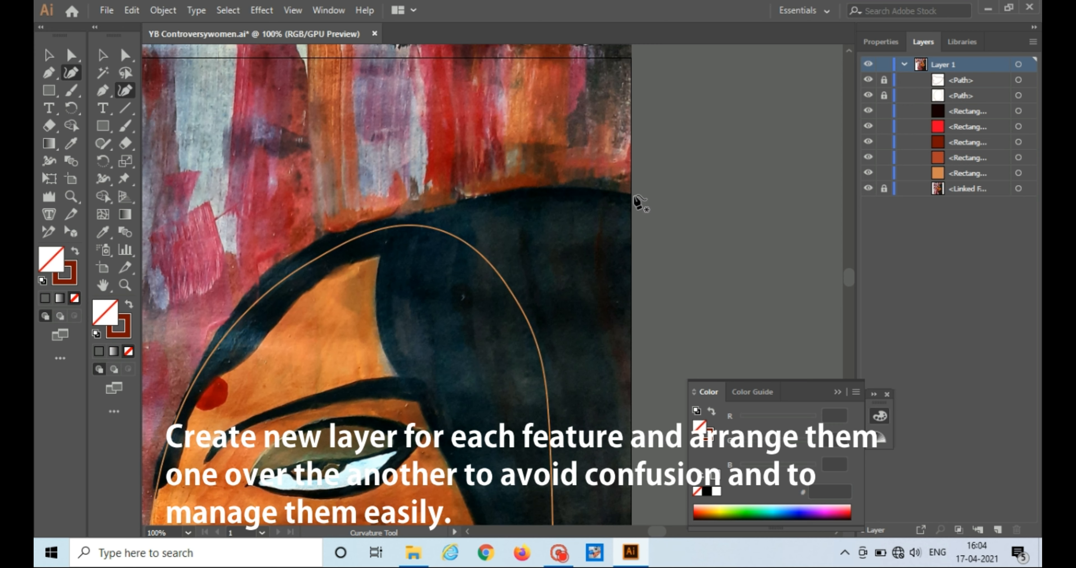
left_click(632, 193)
left_click(420, 210)
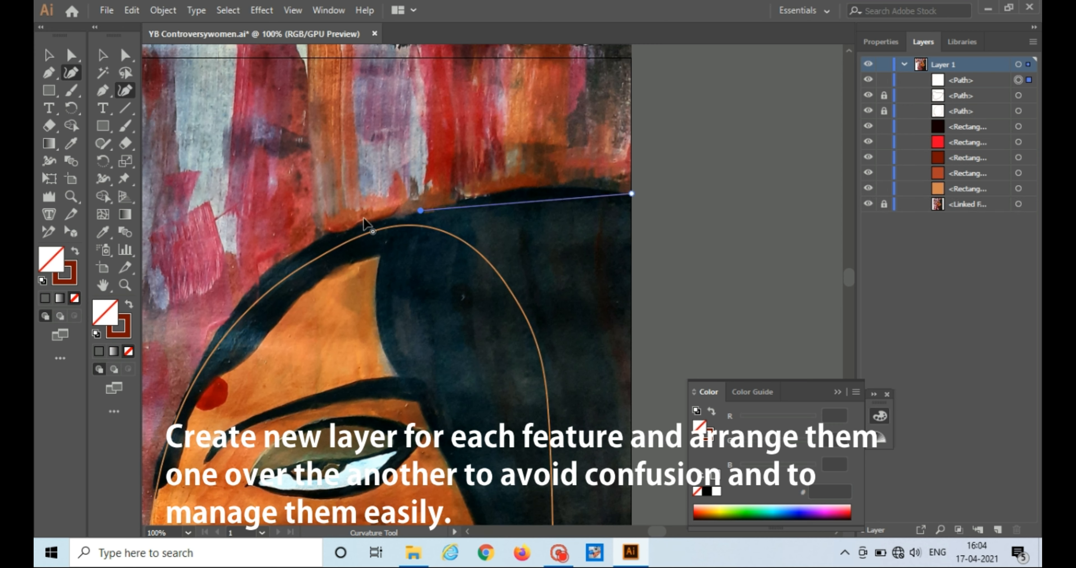
left_click(277, 263)
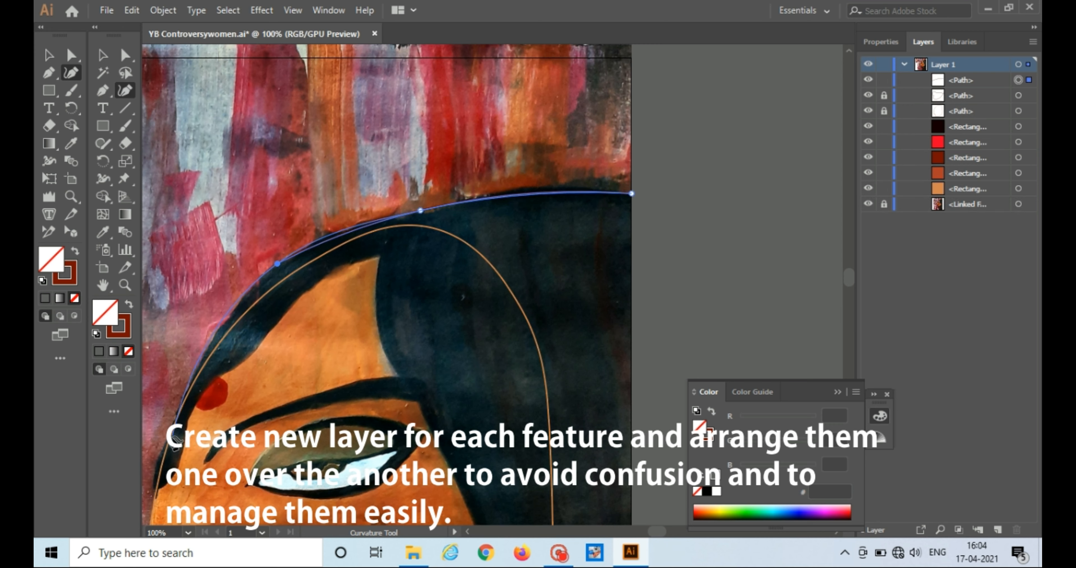
left_click(166, 441)
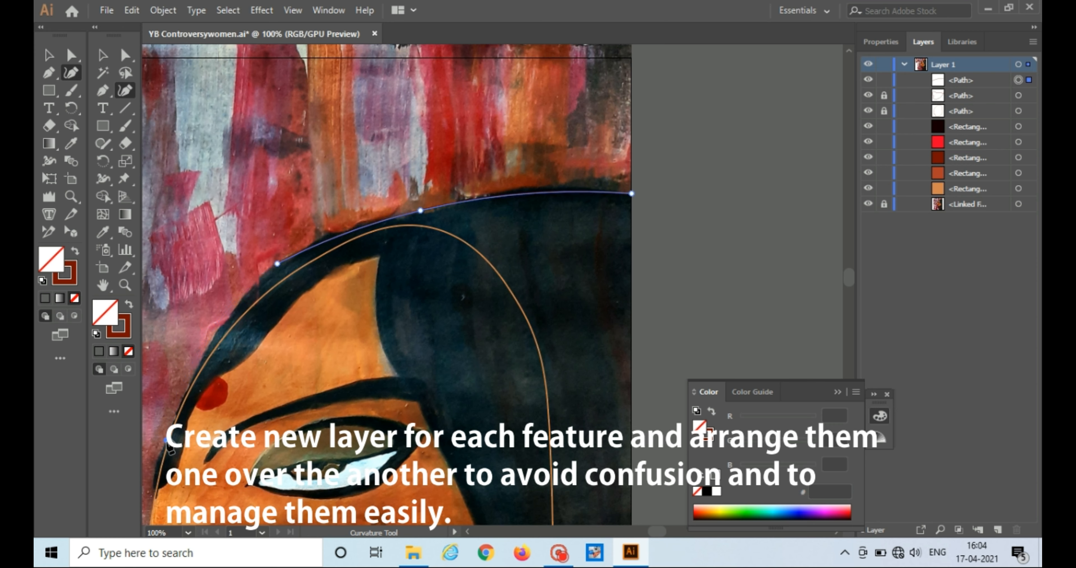
left_click(157, 488)
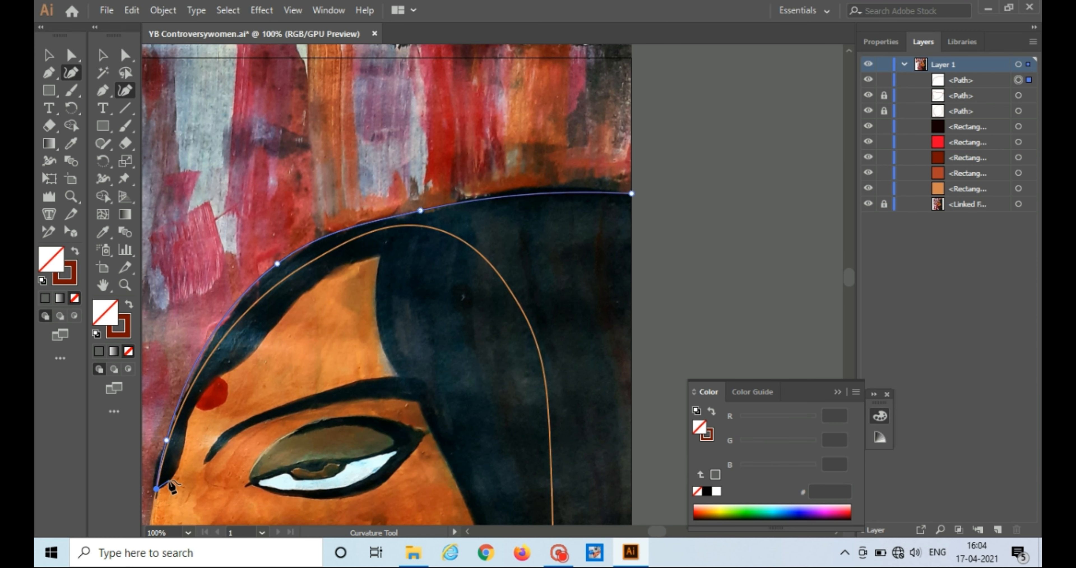
Trace the inner hairline from the front tip past the red forehead dot and up along the forehead.
left_click(176, 465)
left_click(186, 422)
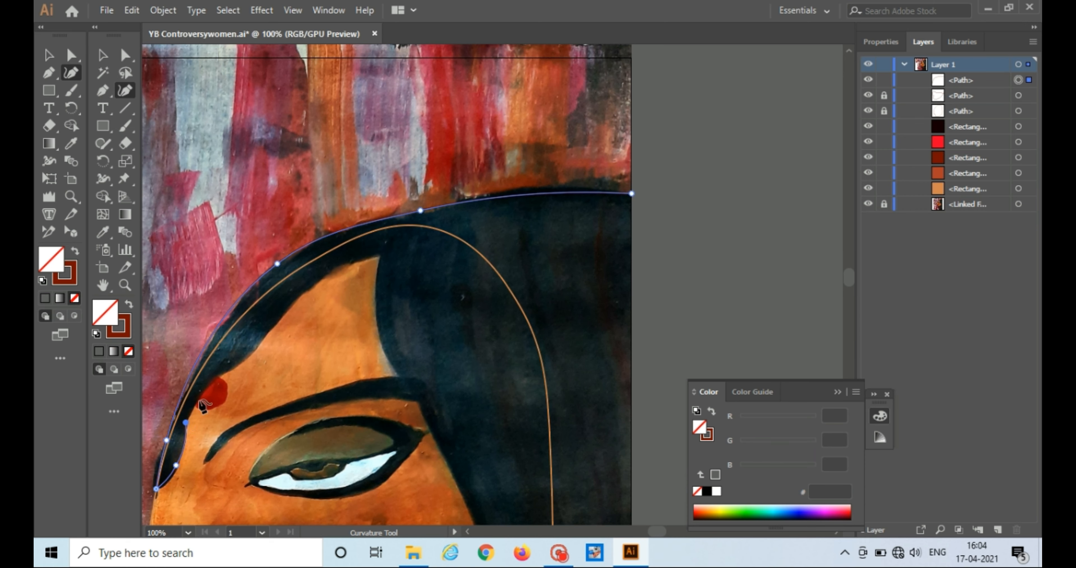
left_click(202, 392)
left_click(241, 363)
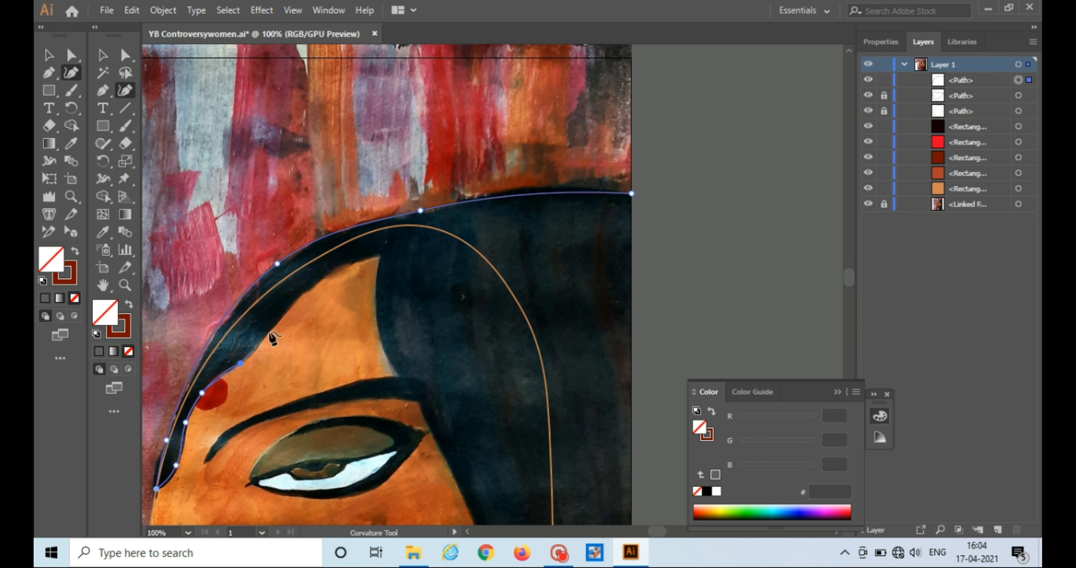
left_click(281, 318)
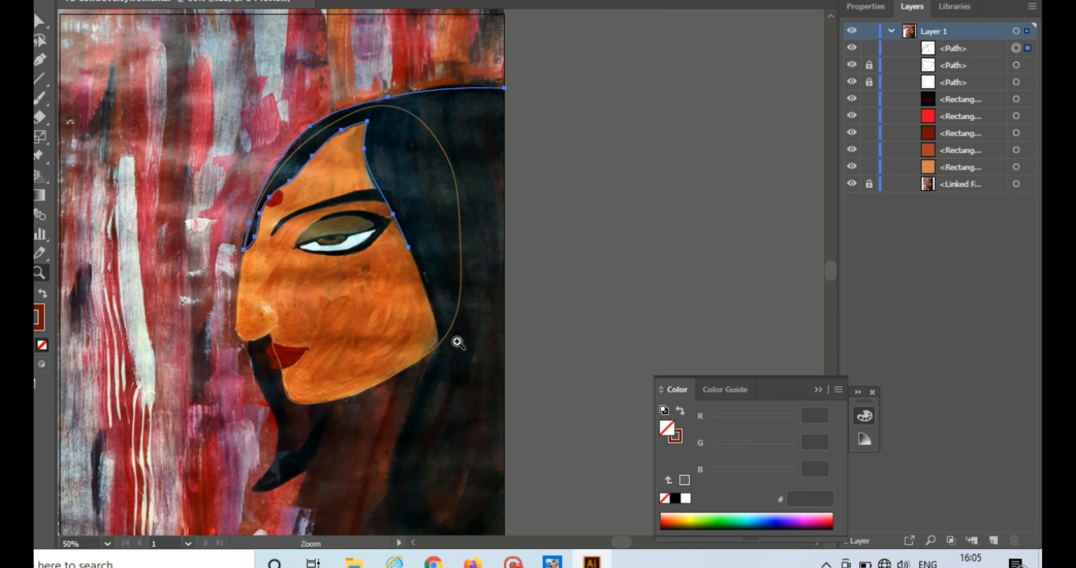
Continue the hair outline down the edge of the cheek and around below the jaw to the neck.
left_click(456, 341)
left_click(405, 215)
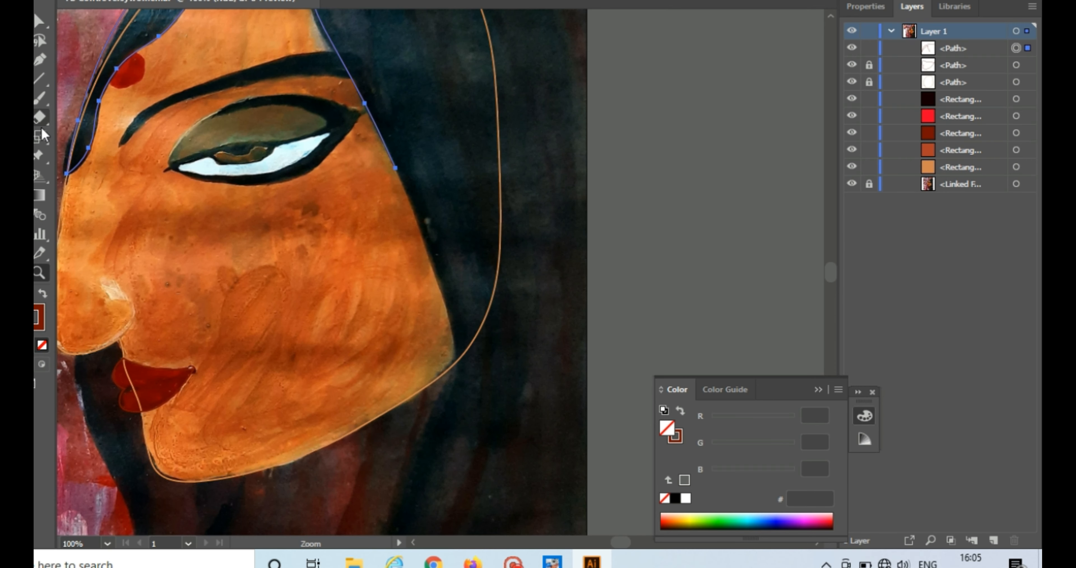
left_click(125, 90)
left_click(445, 304)
left_click(442, 396)
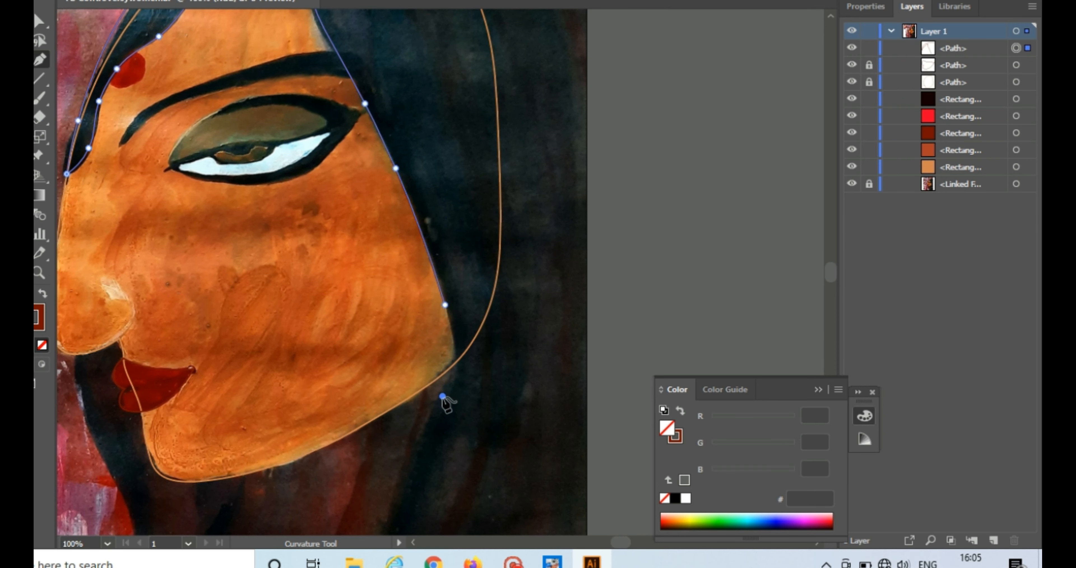
left_click(402, 483)
key("ctrl+minus")
key("ctrl+minus")
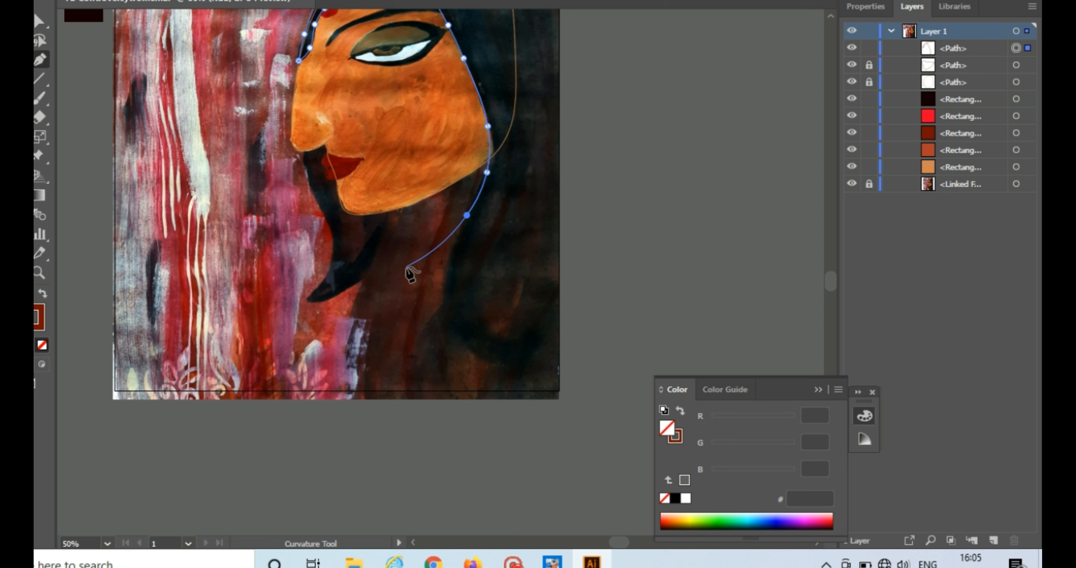
left_click(406, 267)
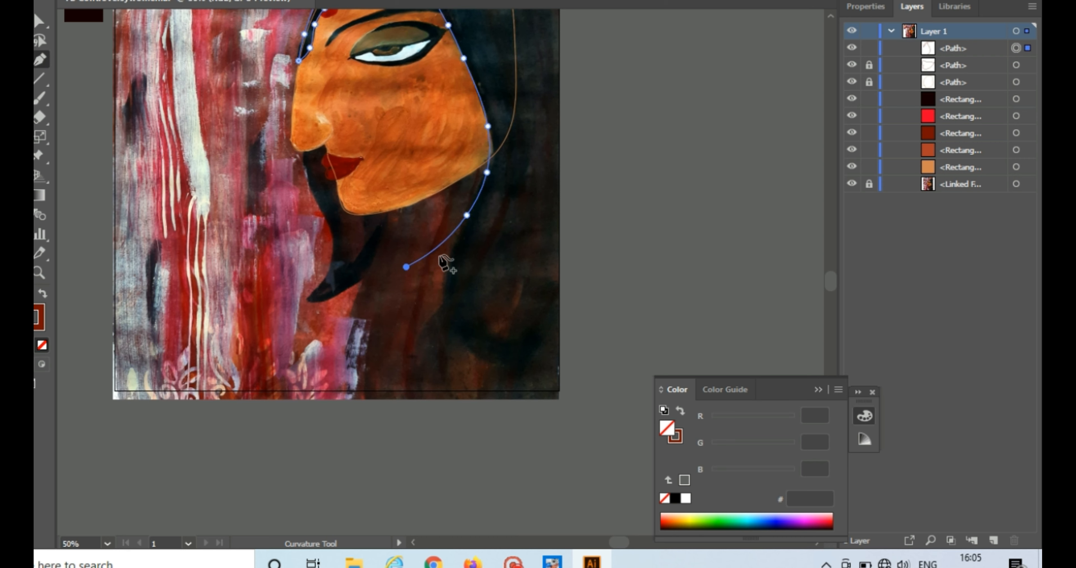
Trace jagged, overlapping hair strands down the neck to near the painting's bottom edge.
left_click(440, 256)
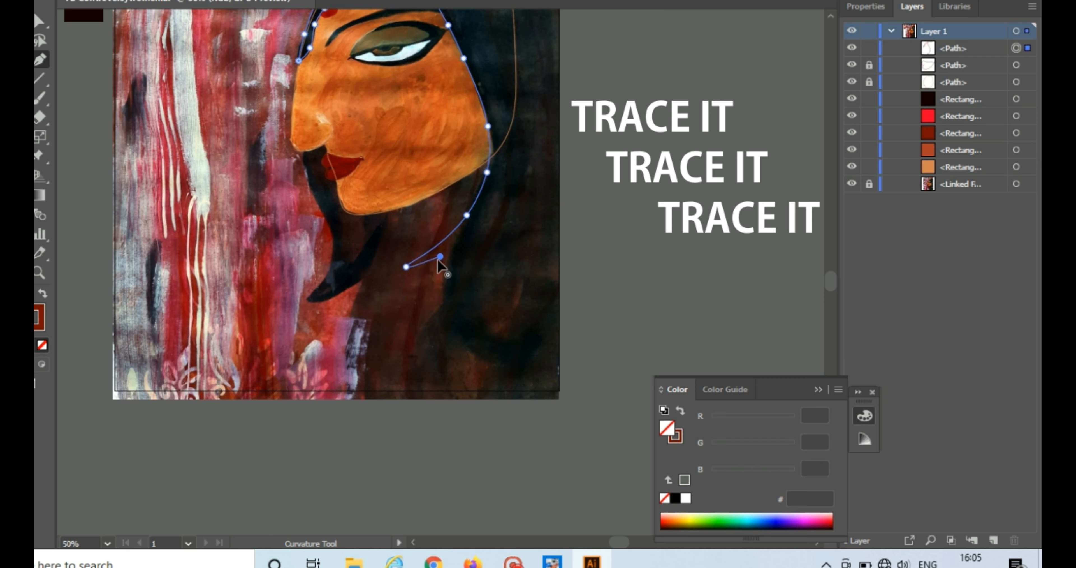
left_click(396, 291)
left_click(387, 336)
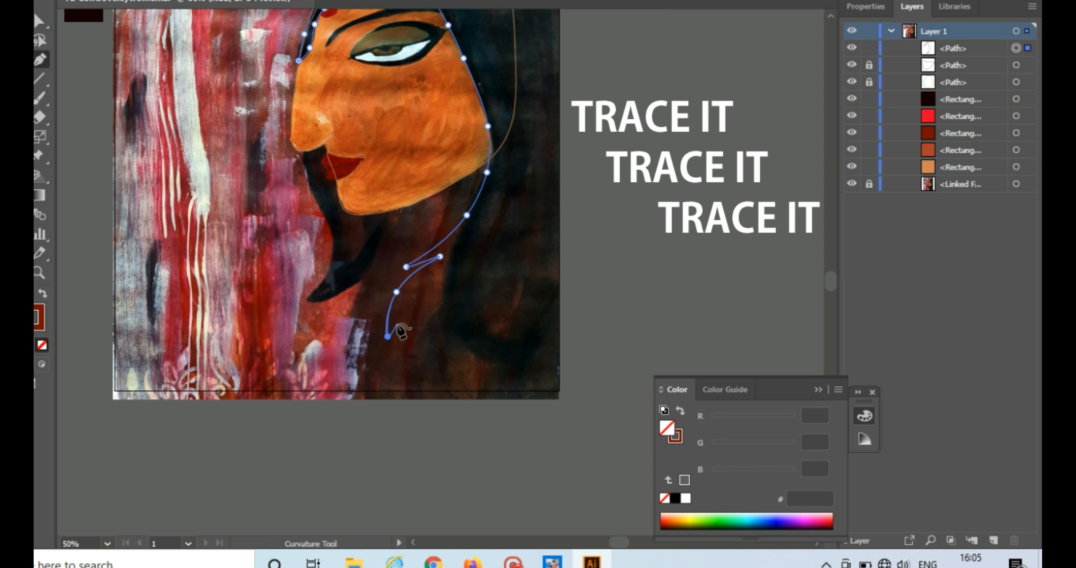
left_click(399, 312)
left_click(415, 288)
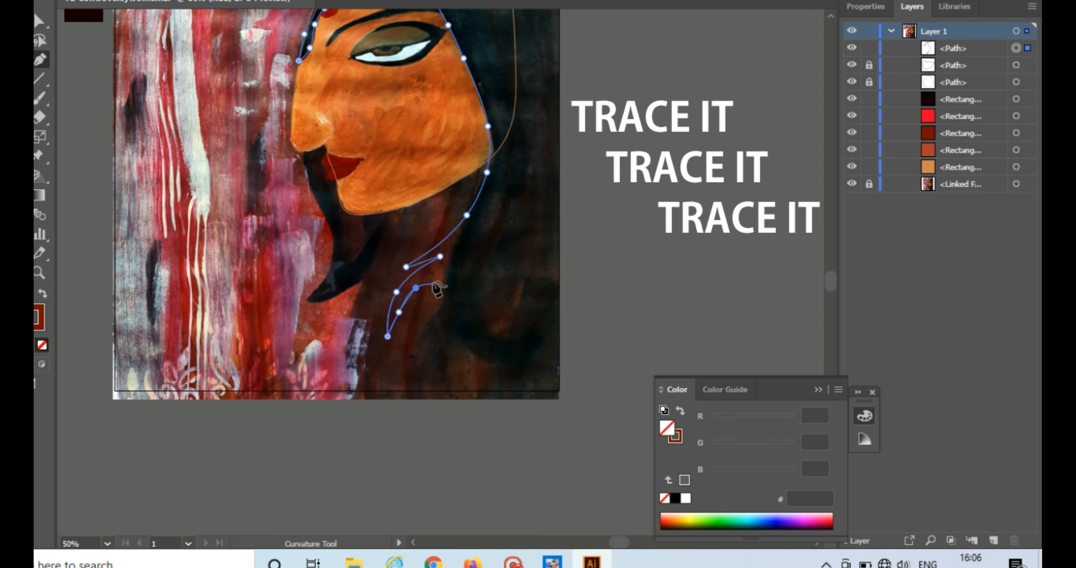
left_click(429, 272)
left_click(421, 310)
left_click(430, 320)
left_click(406, 343)
left_click(366, 350)
left_click(383, 372)
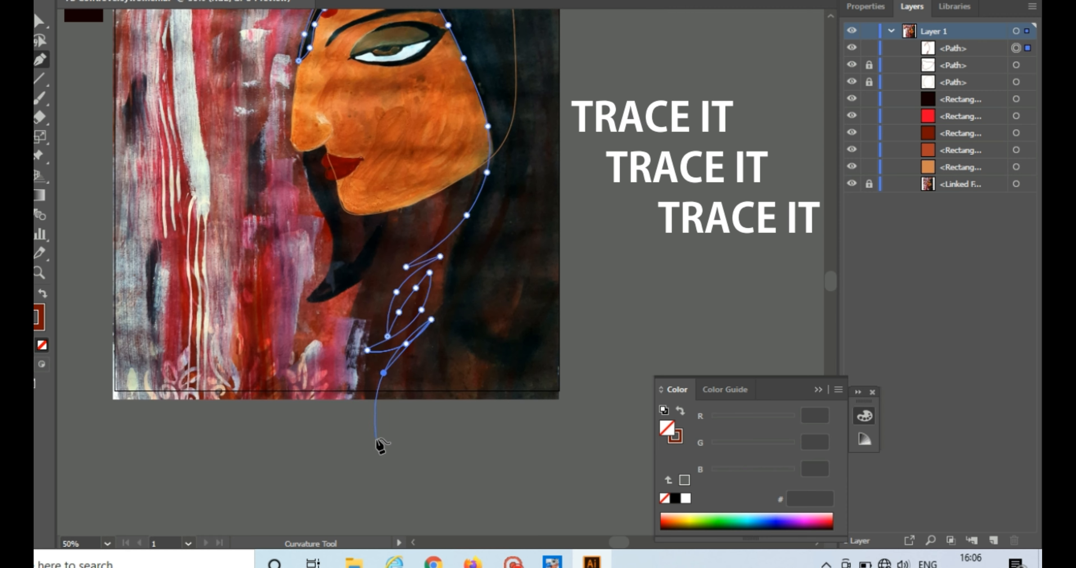
Carry the hair outline below and outside the painting's right side, closing it at its starting anchor.
left_click(376, 438)
left_click(609, 388)
left_click(626, 120)
left_click(604, 46)
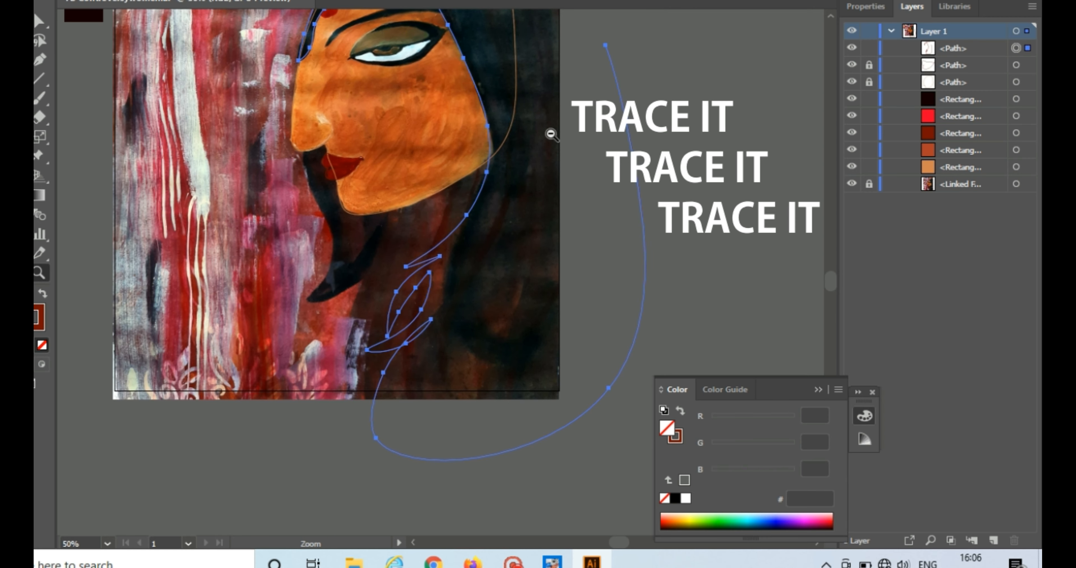
key("ctrl+minus")
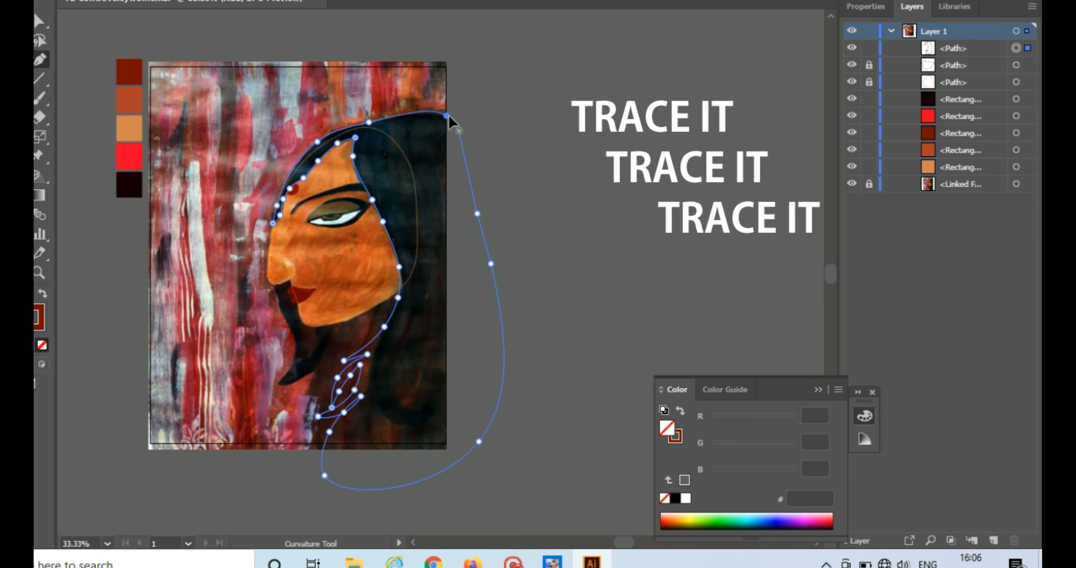
Add an anchor on the hair outline's upper right bend and reposition it and the starting anchor to smooth the curve.
left_click(465, 124)
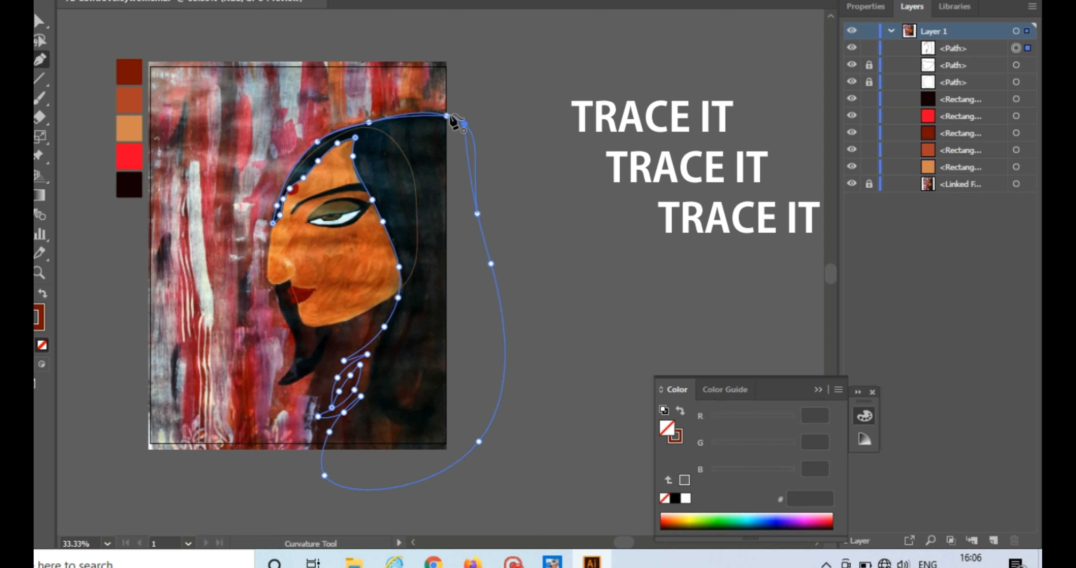
left_click(447, 115)
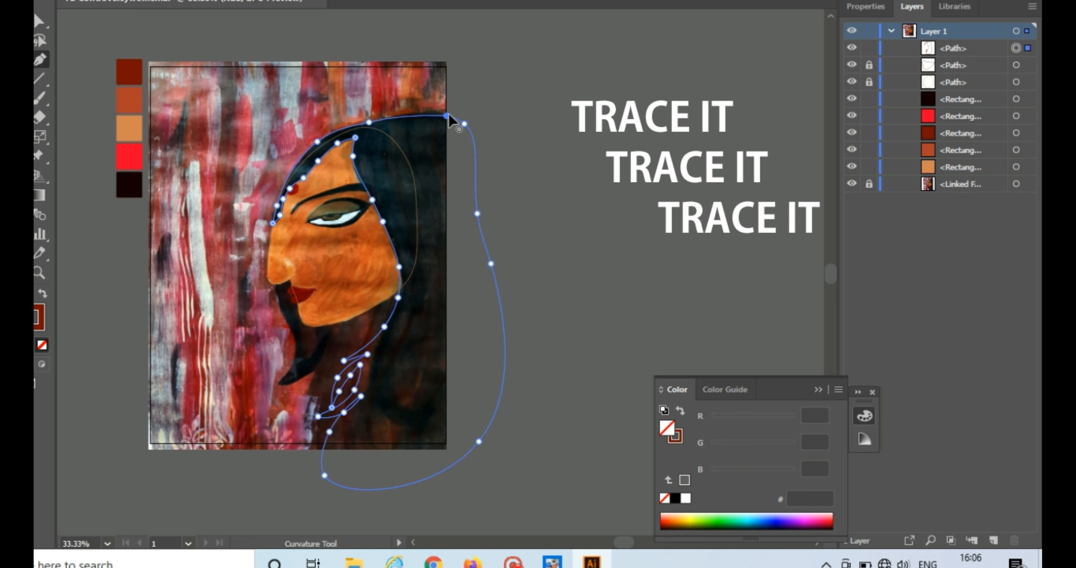
left_click(474, 136)
key("shift+grave")
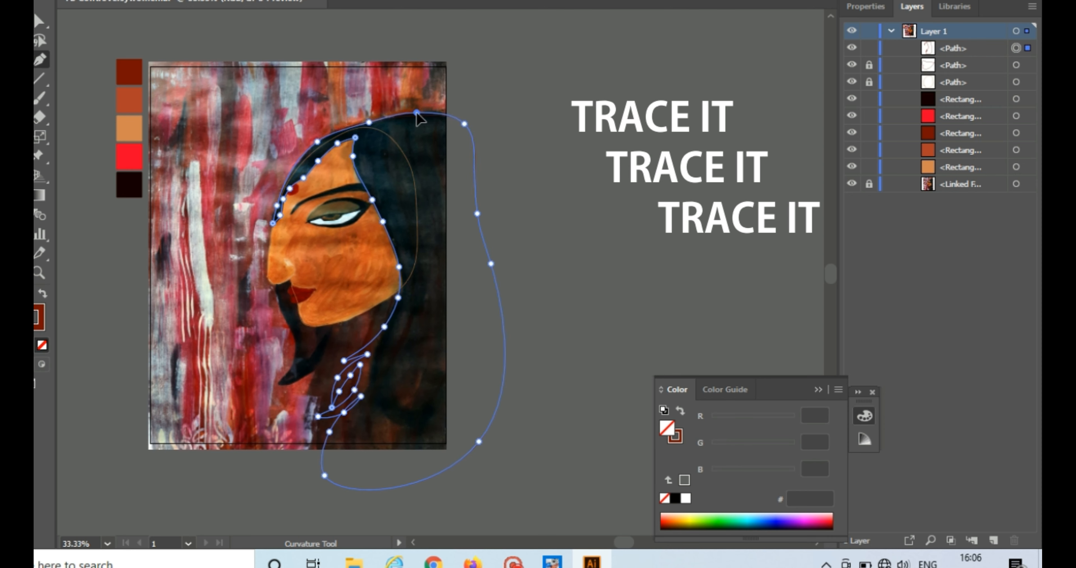
left_click_drag(465, 125, 469, 146)
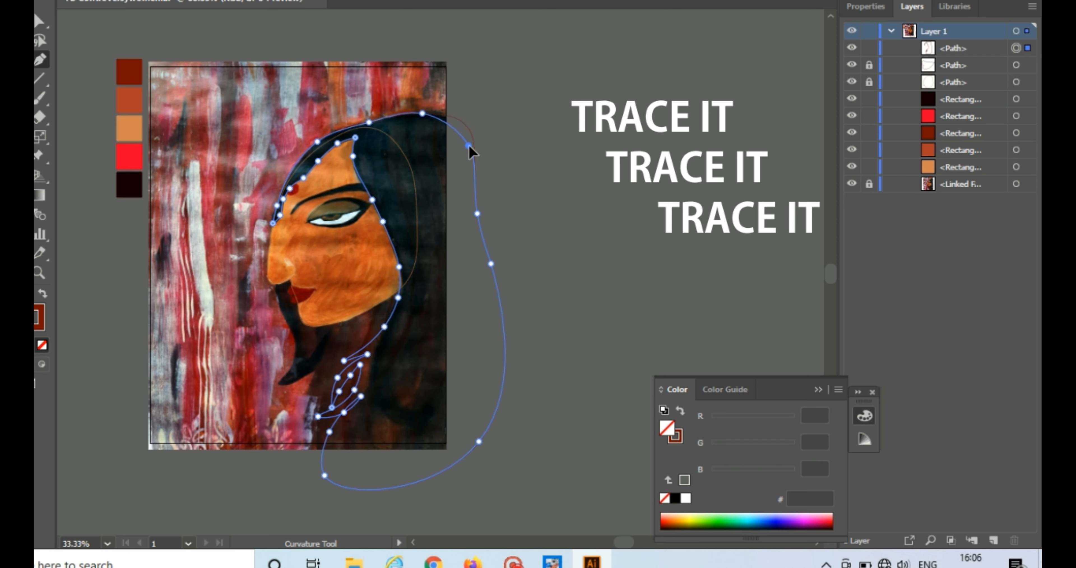
Reposition the anchors at the crown and upper right bend of the hair outline to refine its curve.
left_click_drag(422, 114, 405, 115)
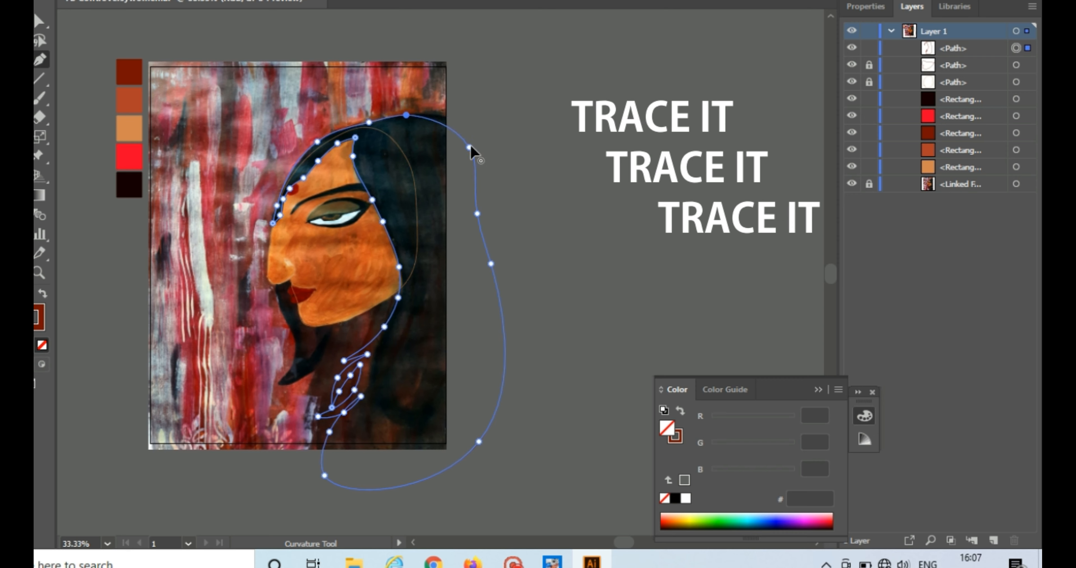
left_click_drag(469, 147, 470, 165)
left_click_drag(406, 114, 415, 116)
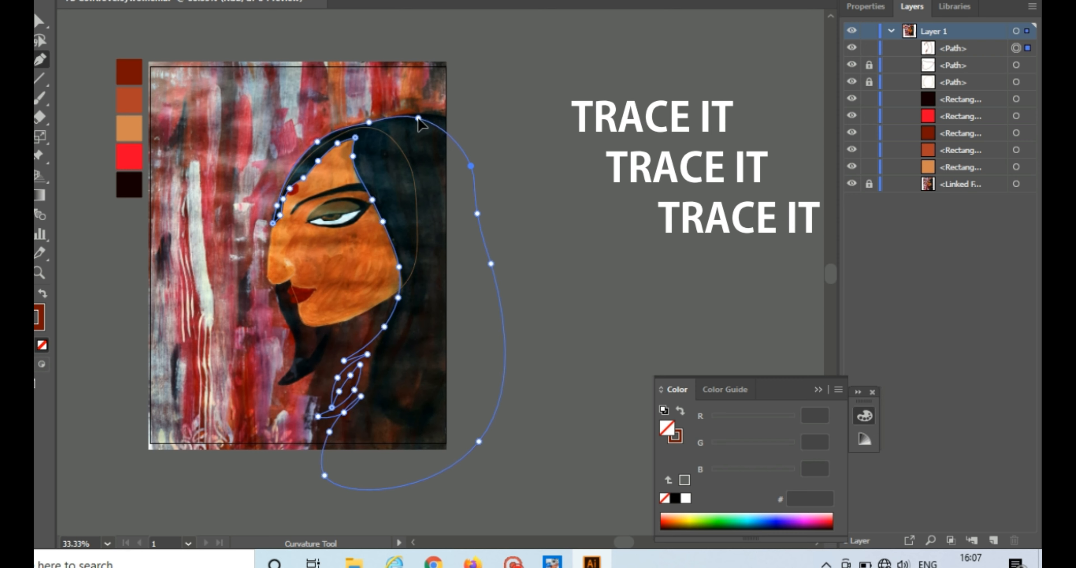
Sample the darkest swatch onto the hair outline and swap the colour to its stroke, leaving the fill empty.
key("v")
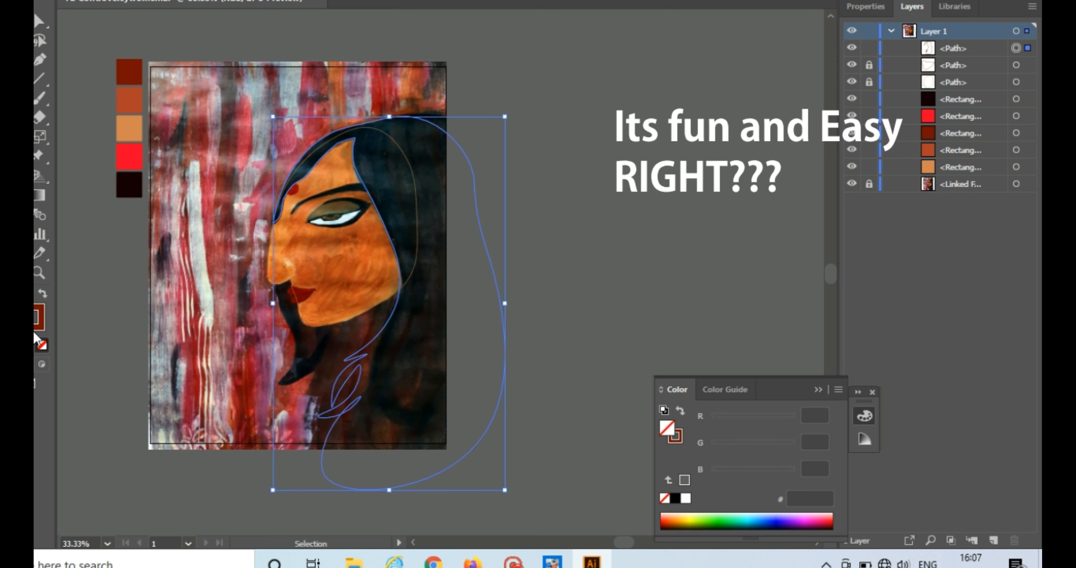
left_click(36, 339)
left_click(40, 253)
left_click(132, 181)
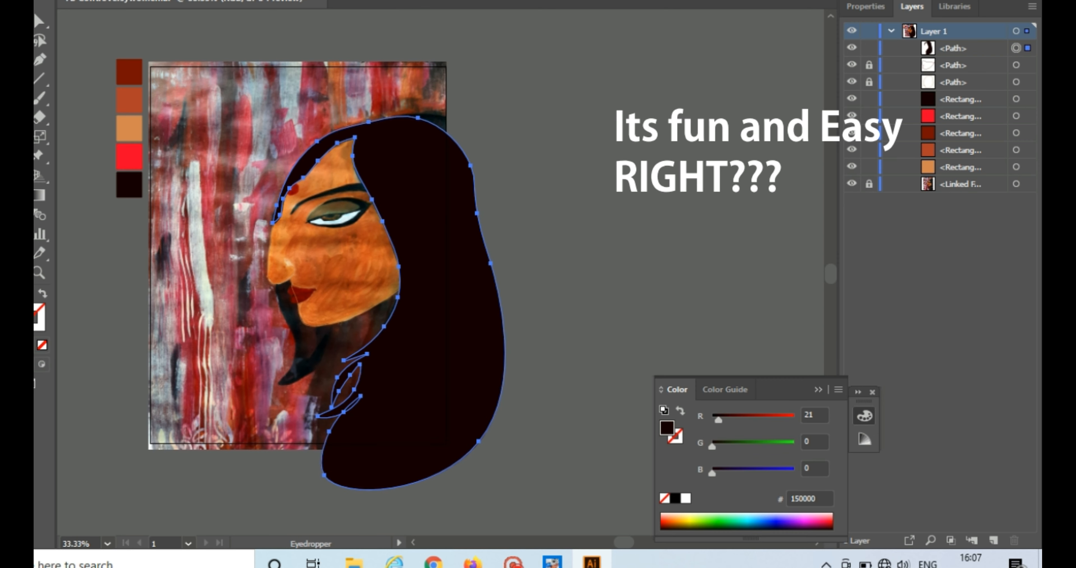
left_click(42, 345)
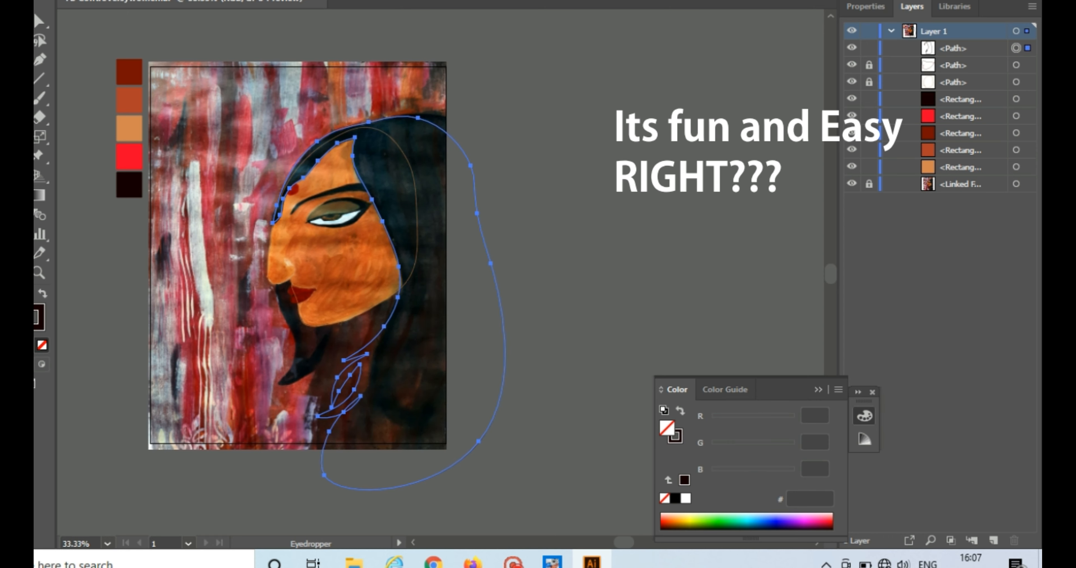
Lock the hair outline path in the layer.
key("v")
left_click(99, 253)
left_click(322, 455)
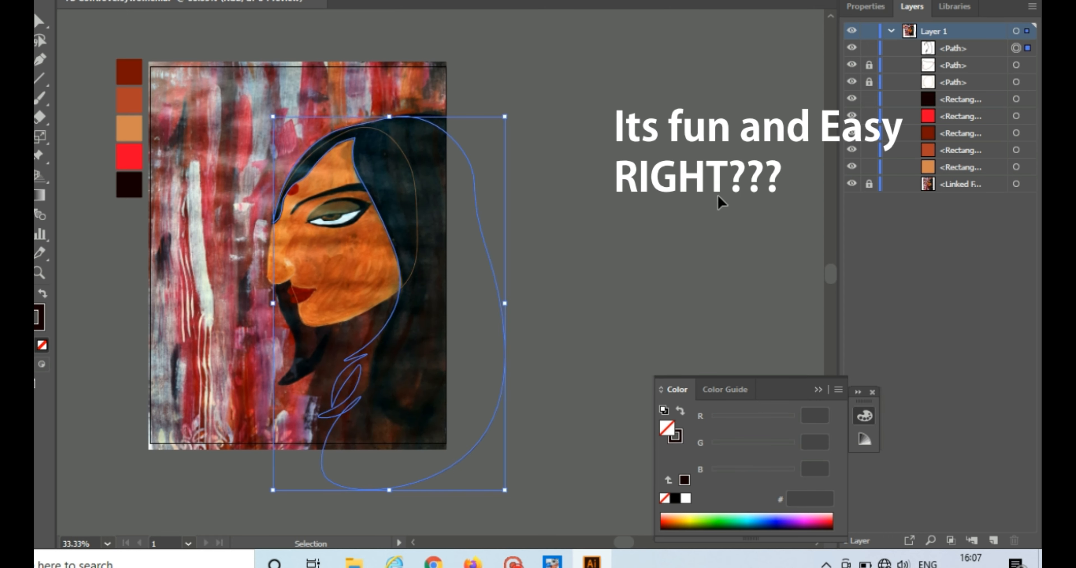
left_click(868, 48)
Trace the eyebrow's upper edge from its inner tip to the hair with the Curvature tool, using a black 000000 stroke and no fill.
key("z")
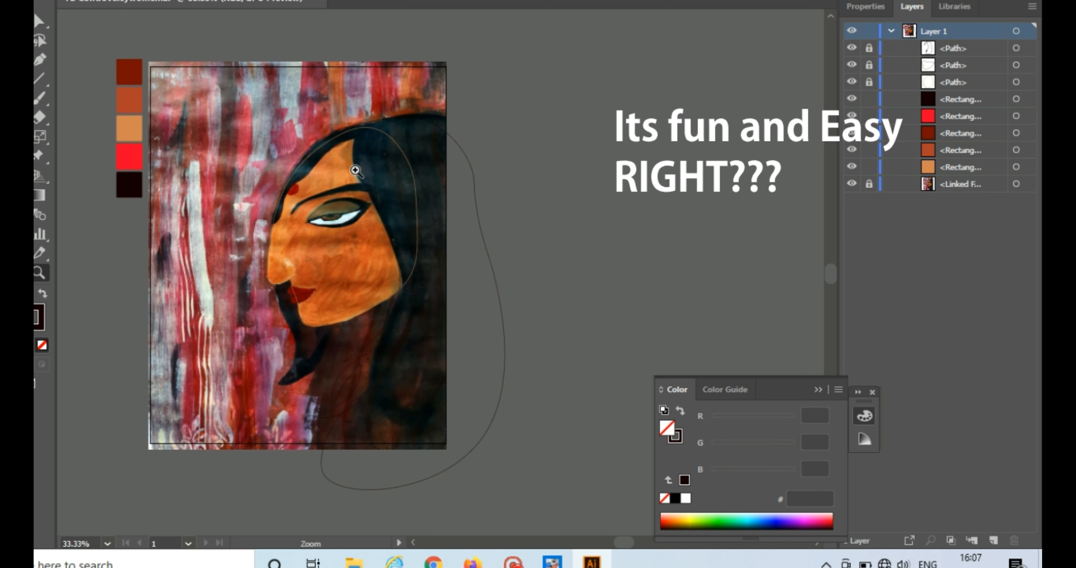
left_click_drag(326, 207, 553, 232)
left_click(41, 63)
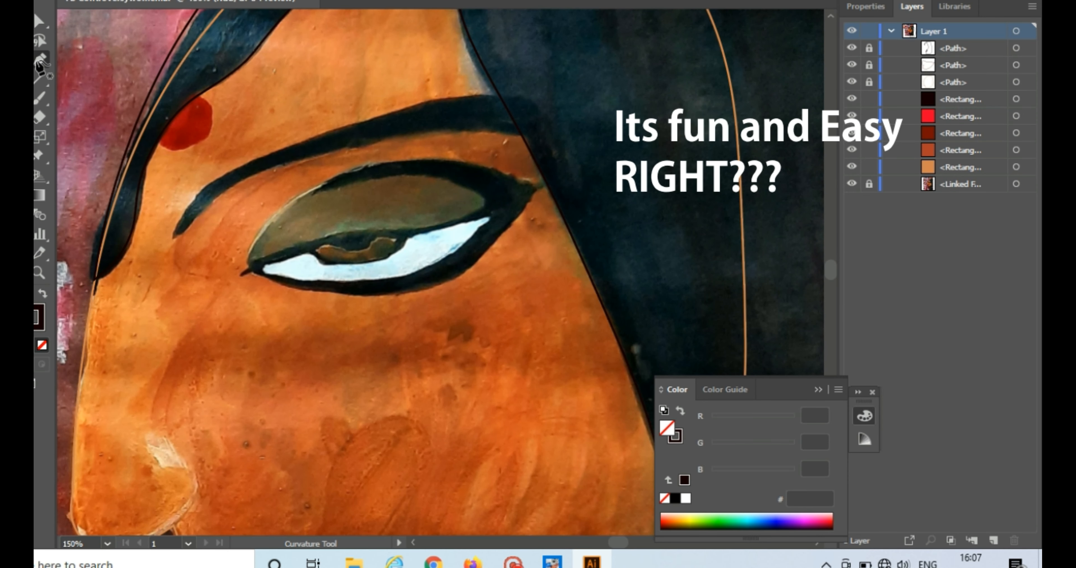
left_click(35, 325)
left_click(667, 500)
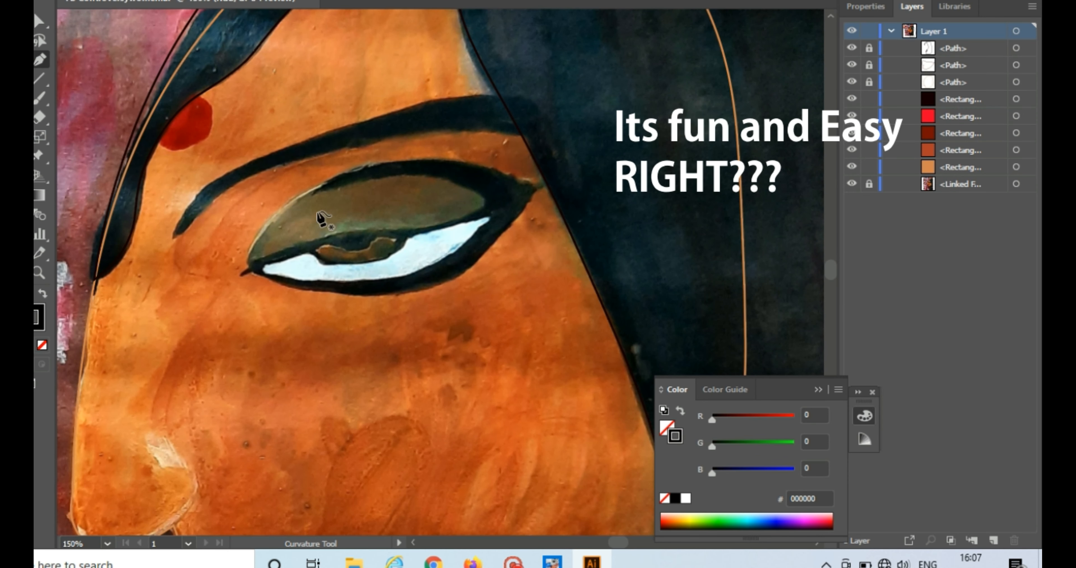
left_click(172, 238)
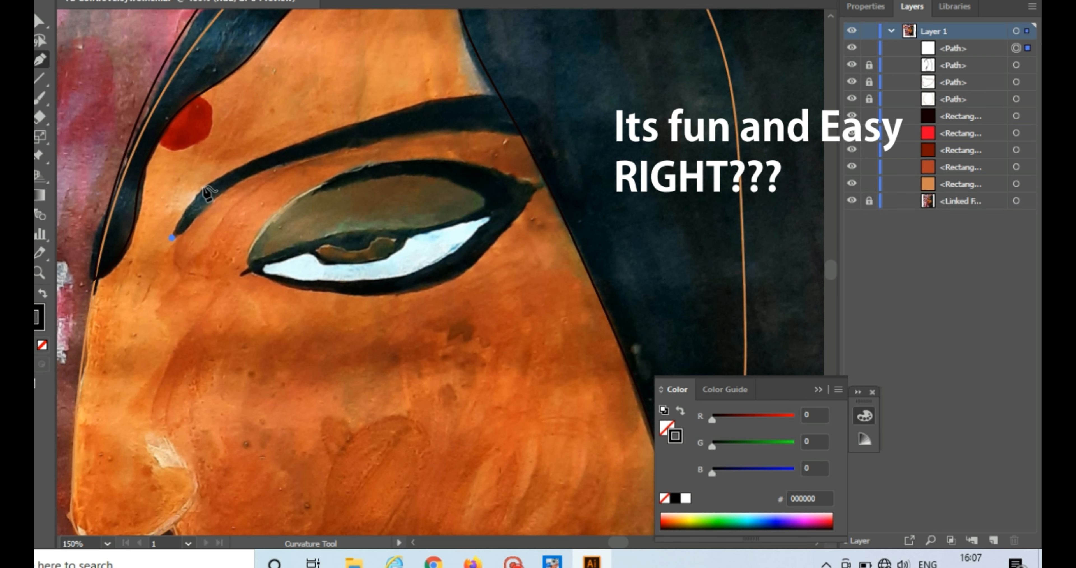
left_click(212, 182)
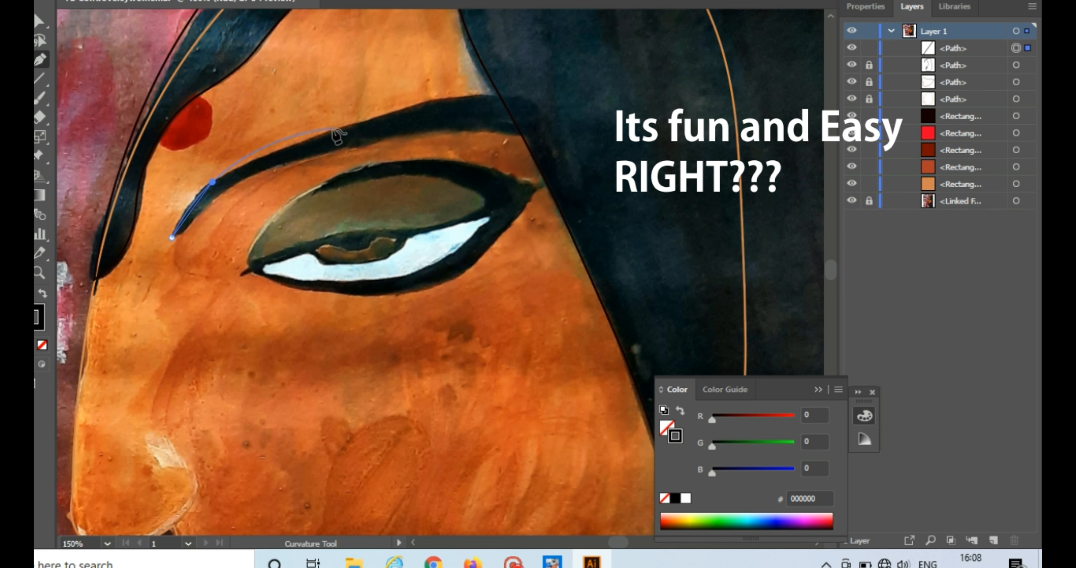
left_click(333, 128)
left_click(514, 94)
Replace the middle anchor of the eyebrow's upper edge with two new anchors and move them onto the painted contour.
key("Delete")
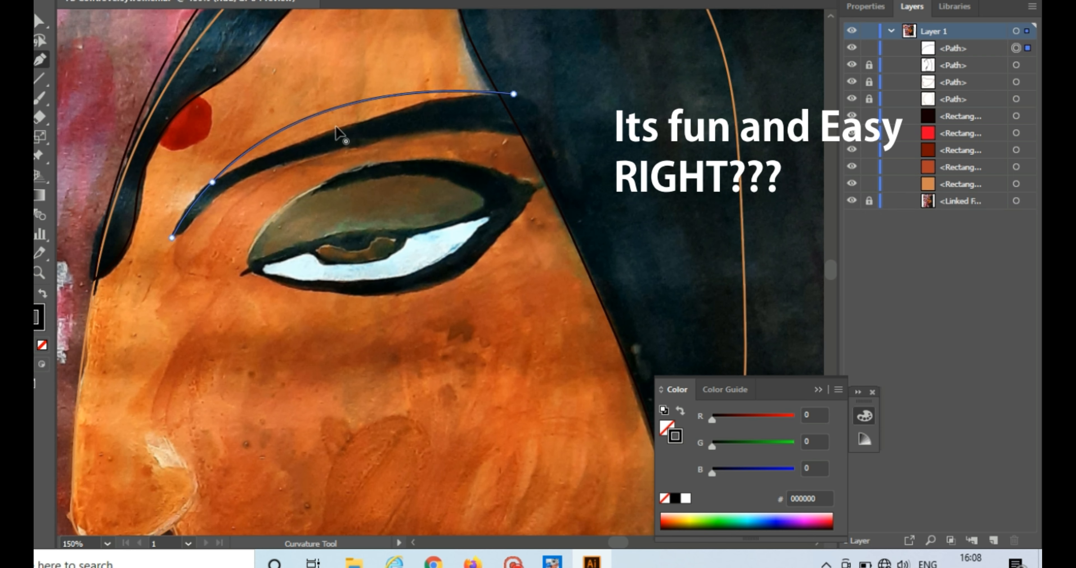
key("Delete")
key("ctrl+z")
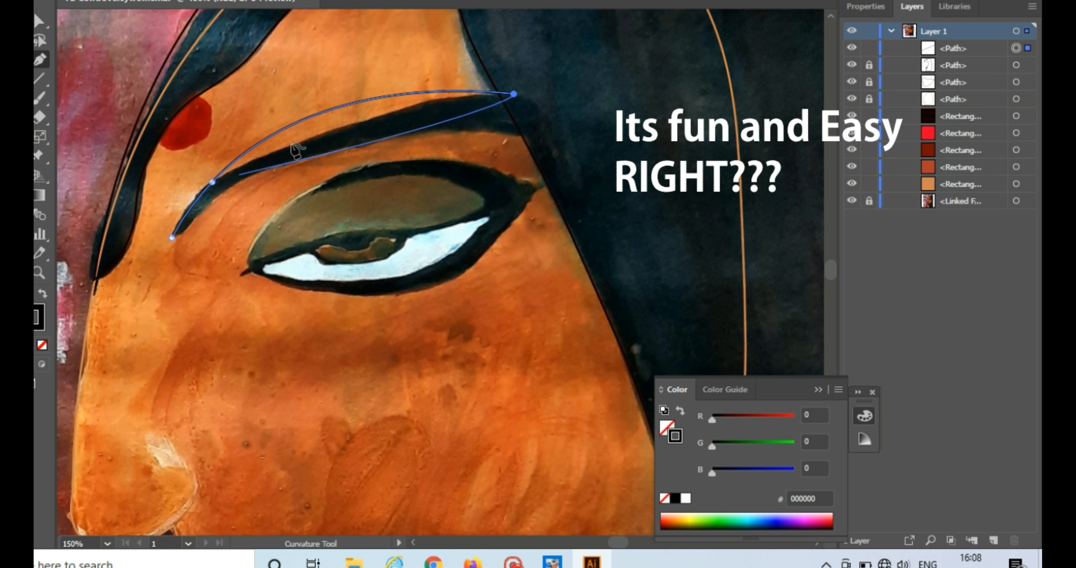
left_click(513, 94)
left_click(388, 96)
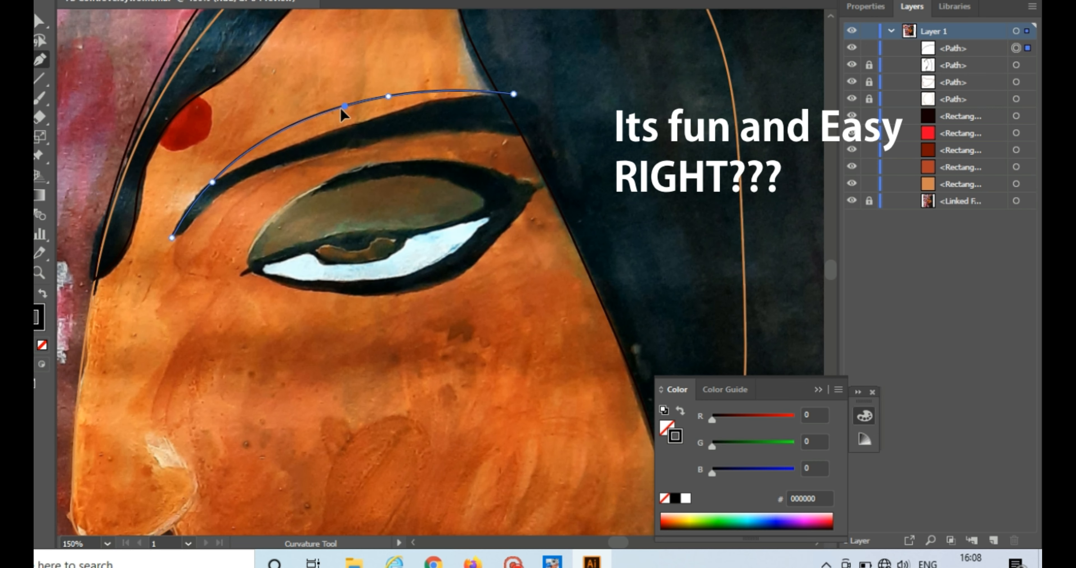
left_click(318, 120)
left_click_drag(388, 96, 399, 104)
left_click_drag(319, 120, 318, 130)
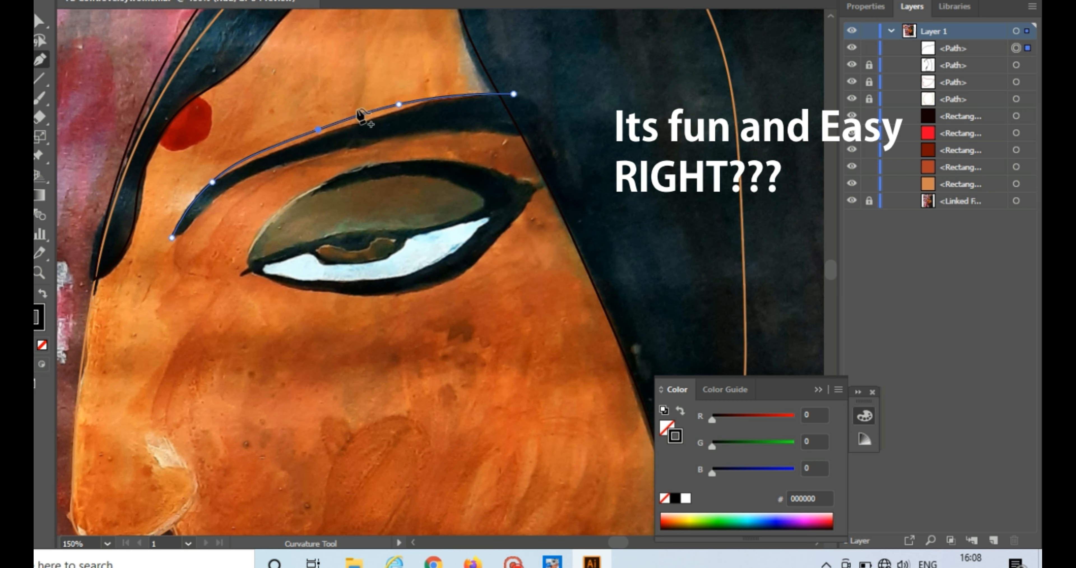
left_click_drag(399, 104, 409, 106)
Extend the eyebrow outline into the hair and carry it back along the lower edge, closing it at the inner tip.
left_click(578, 89)
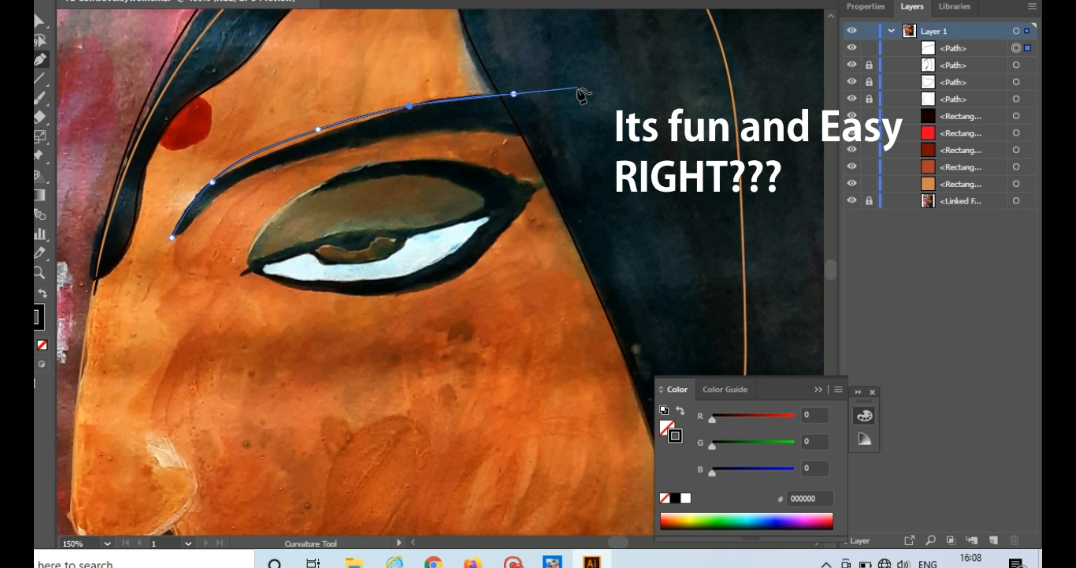
left_click(582, 135)
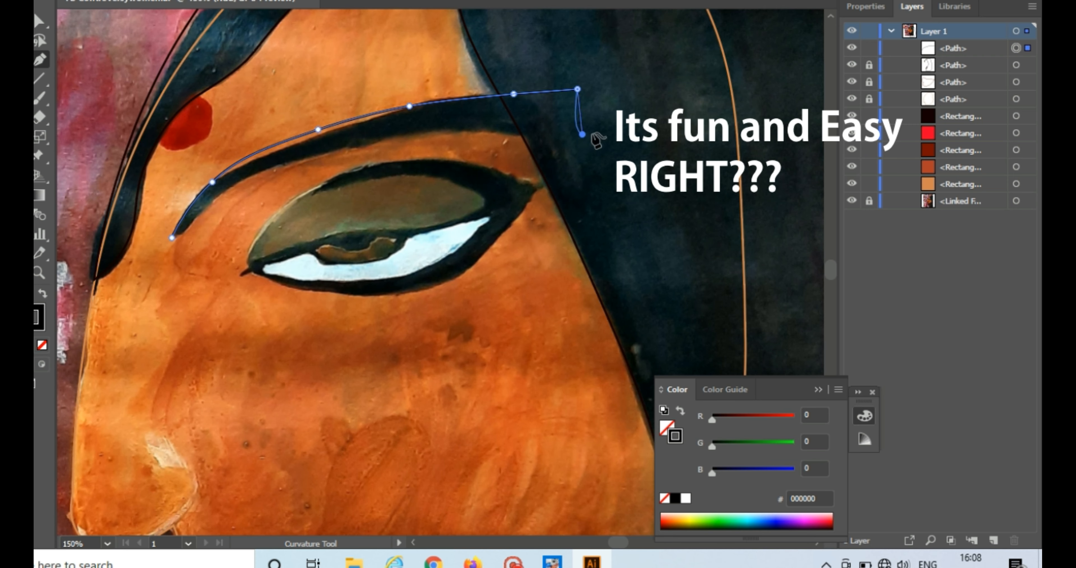
left_click(512, 133)
left_click(353, 143)
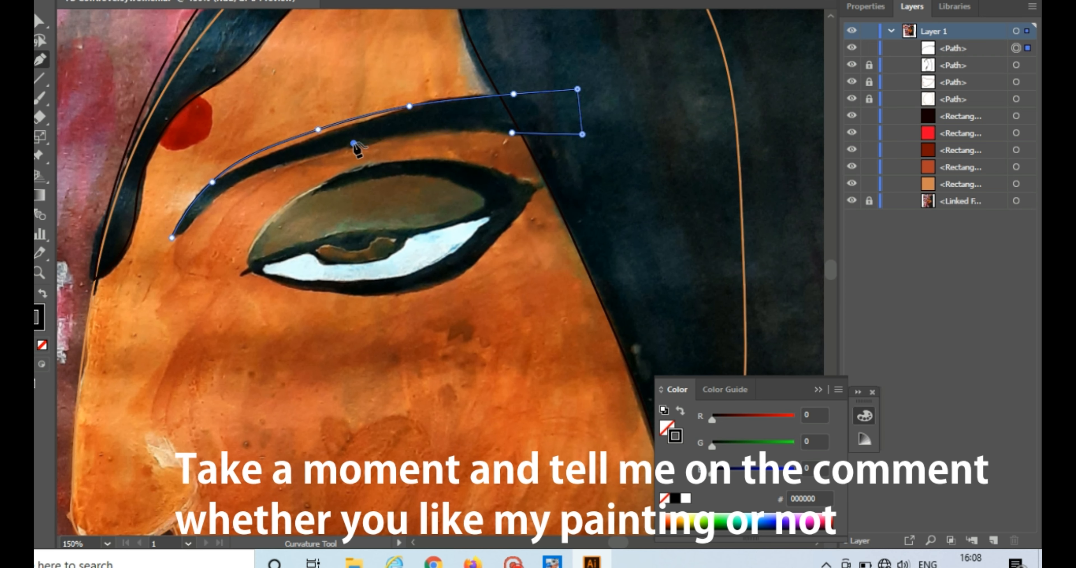
left_click(231, 183)
left_click(171, 238)
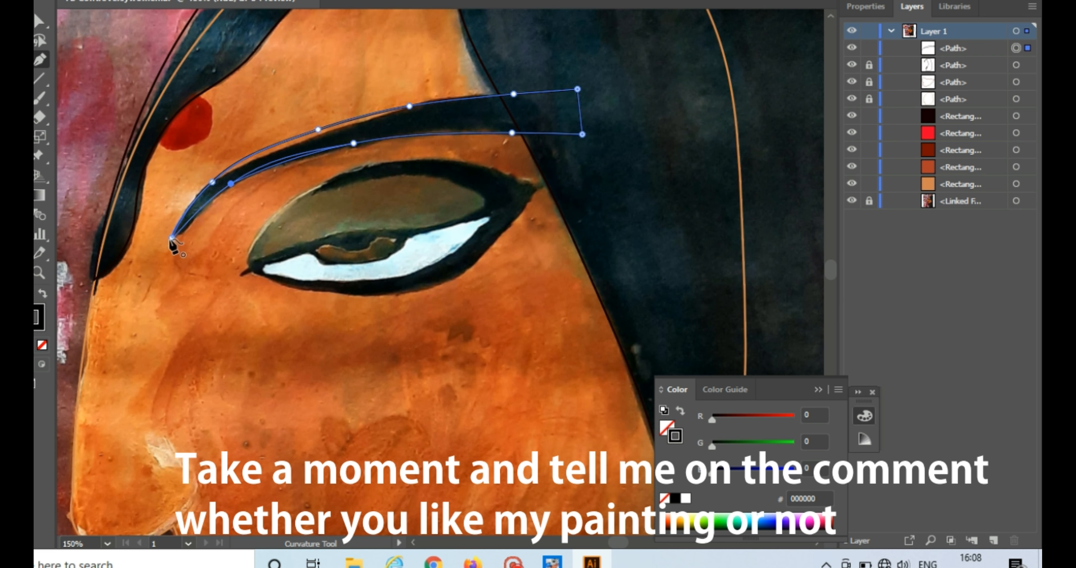
Lower the anchor near the eyebrow's inner tip and replace the middle upper anchor with one closer to the tip.
left_click_drag(231, 184, 229, 189)
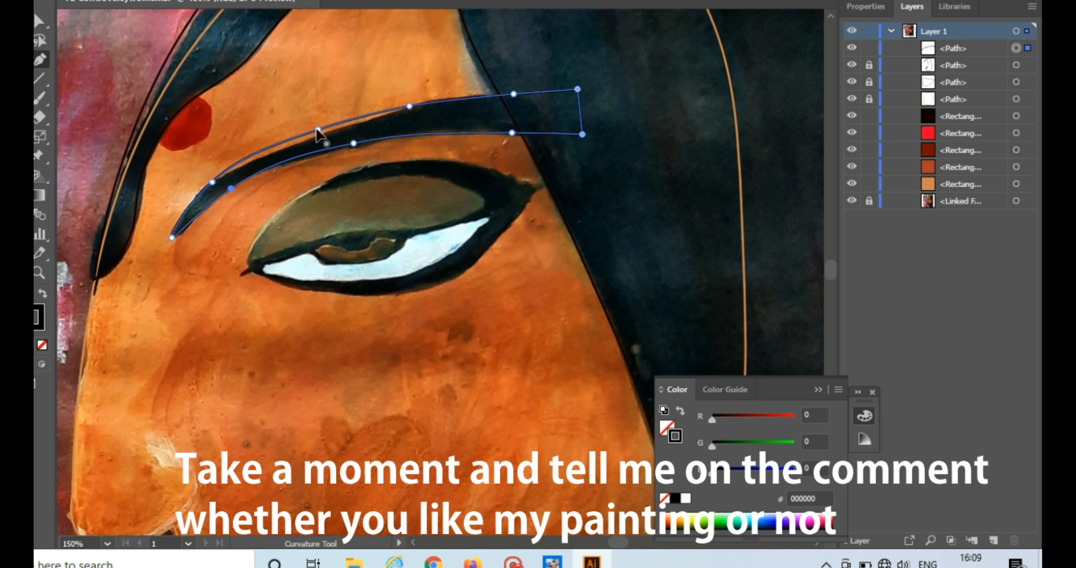
left_click(318, 130)
key("Delete")
left_click(289, 141)
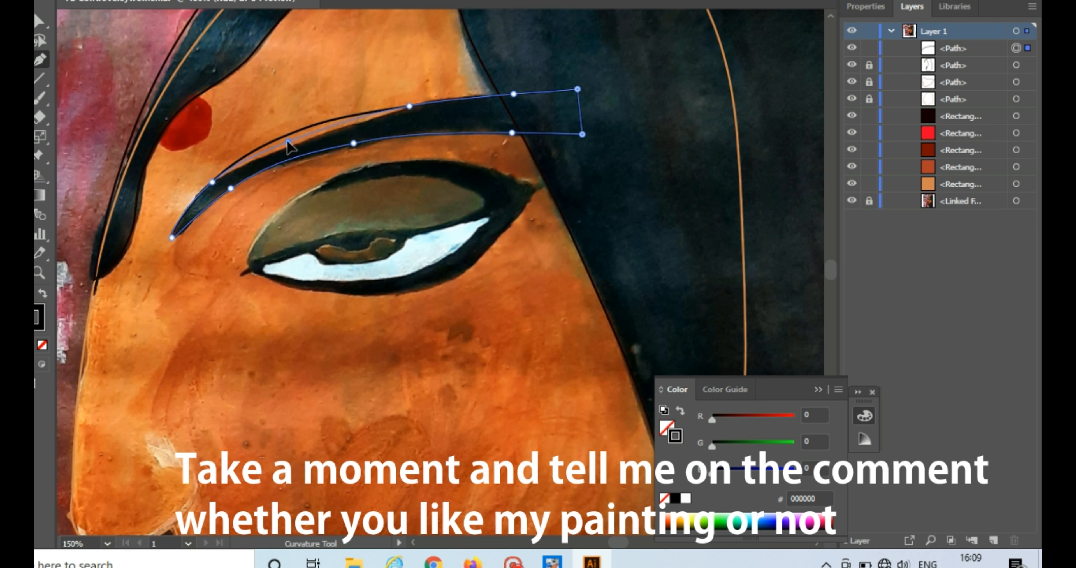
Select the finished eyebrow outline and lock it.
left_click(21, 21)
left_click(86, 73)
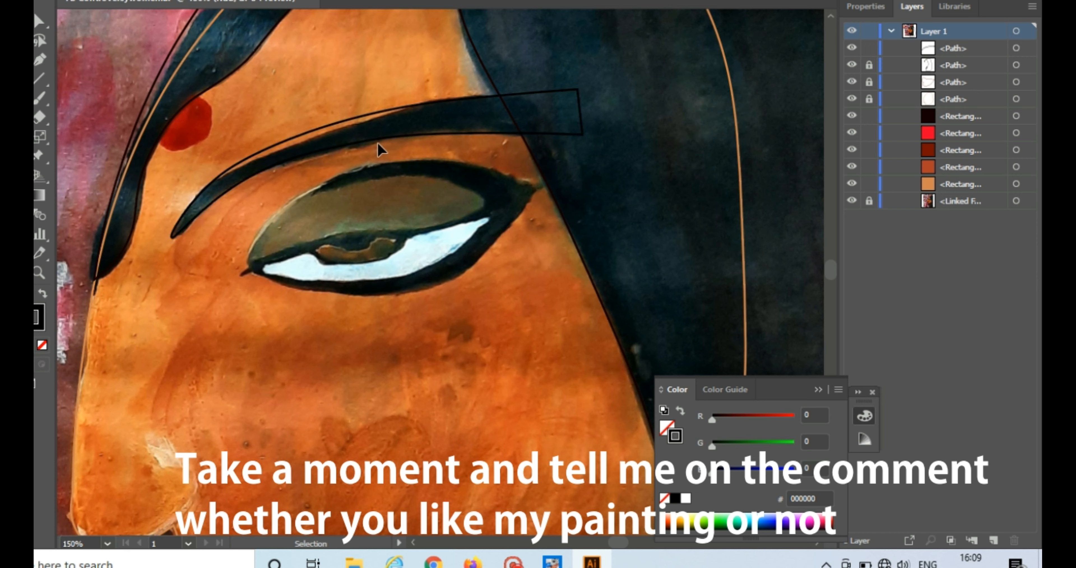
left_click(550, 144)
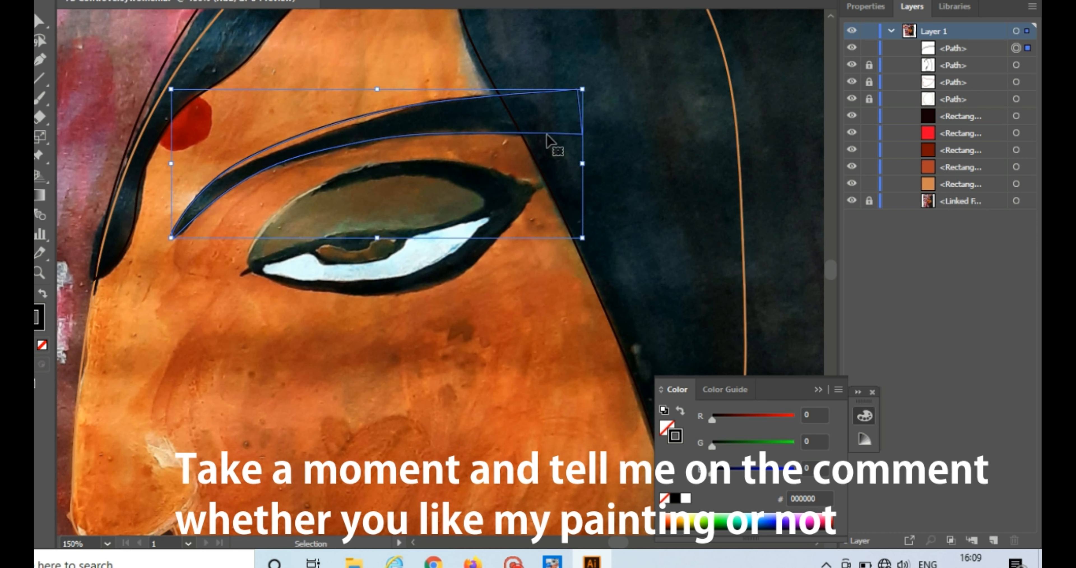
key("ctrl+2")
Start an eyeliner outline with the Curvature tool, tracing the lower edge of the eye white from the inner to the outer corner.
key("ctrl+plus")
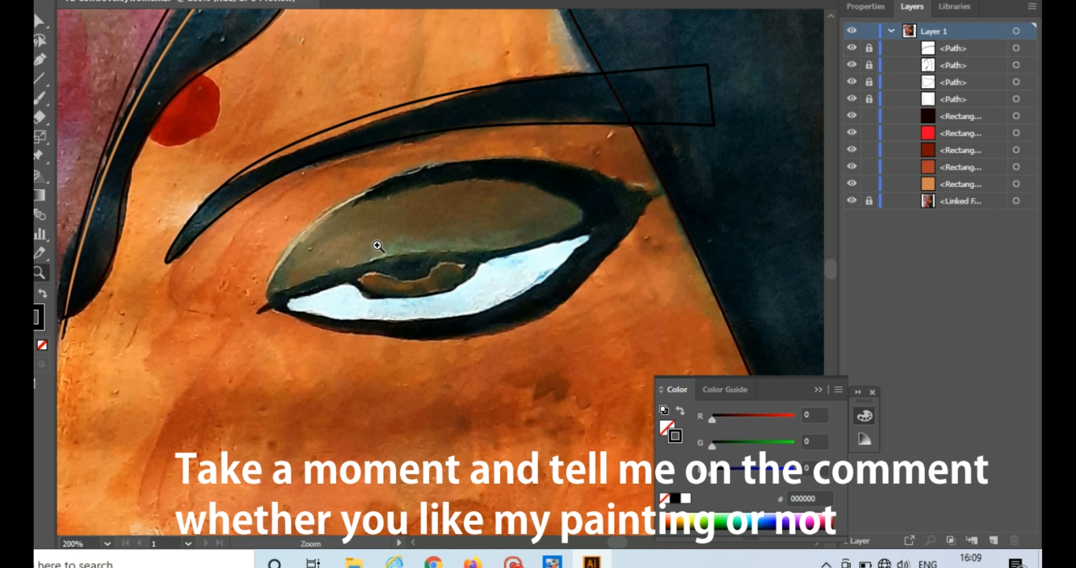
left_click(42, 63)
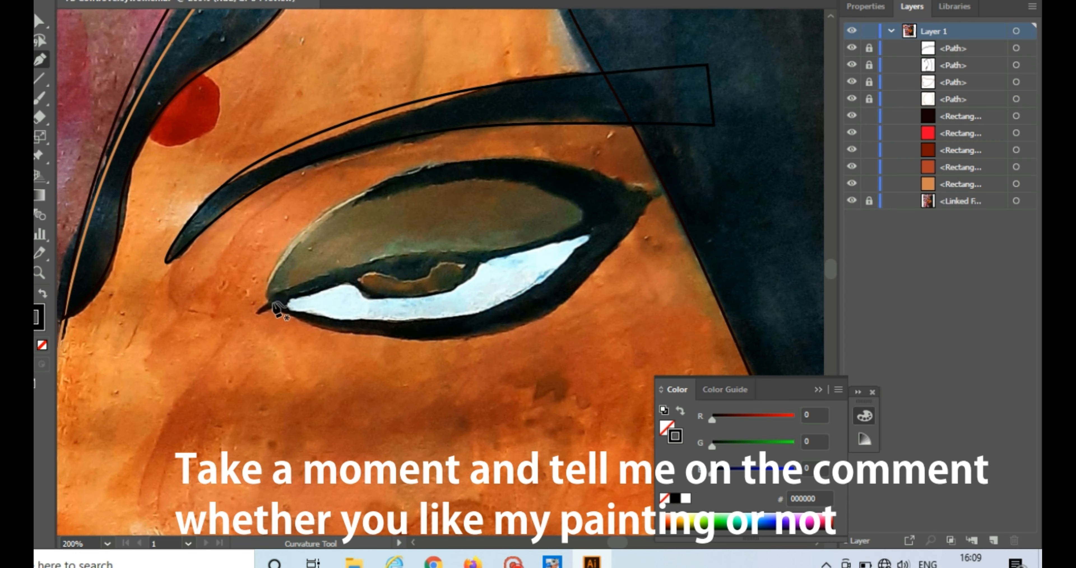
left_click(273, 301)
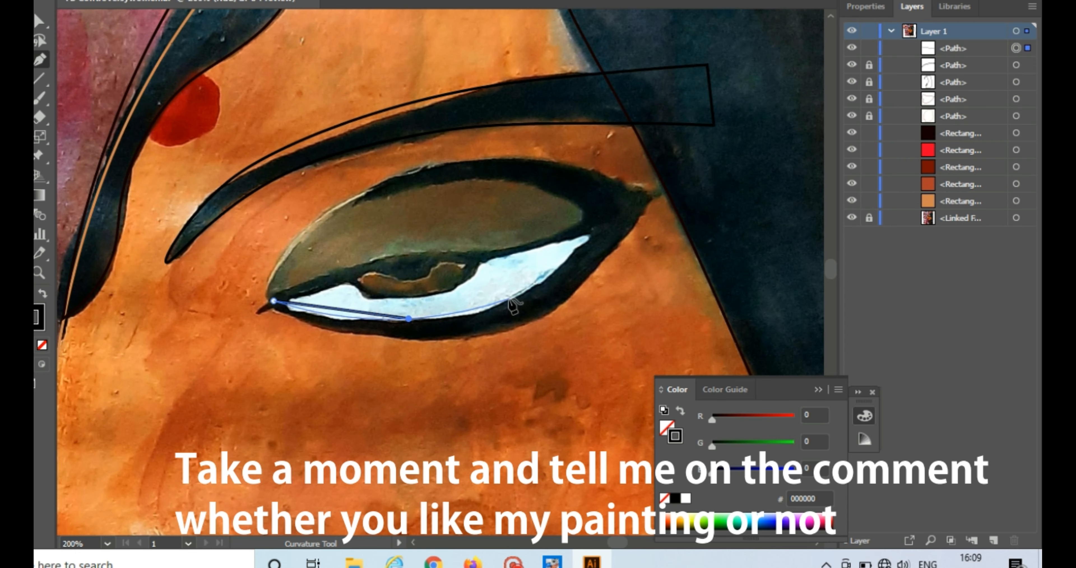
left_click(409, 321)
left_click_drag(274, 300, 273, 305)
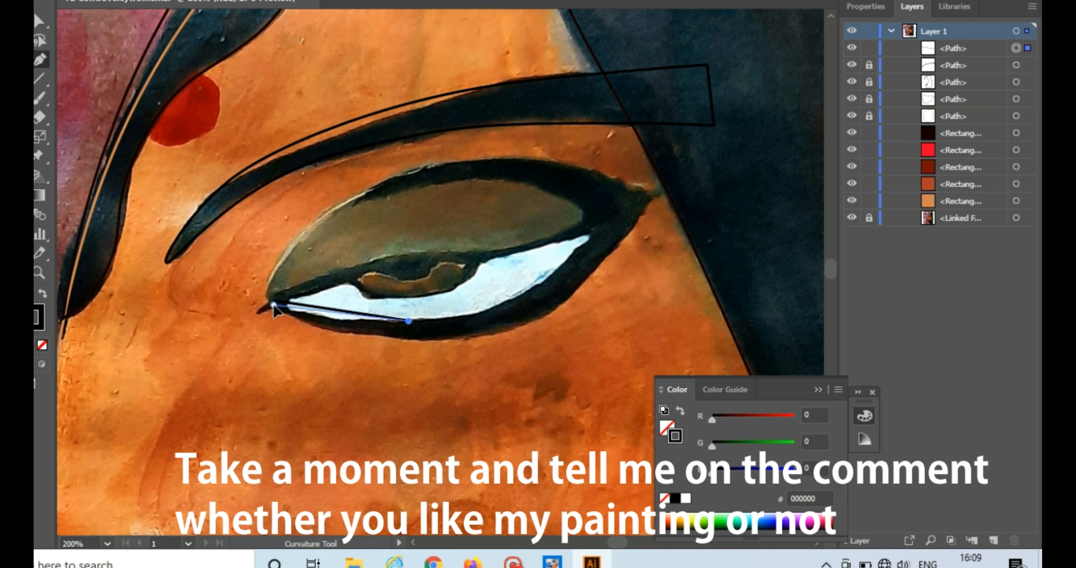
left_click(409, 321)
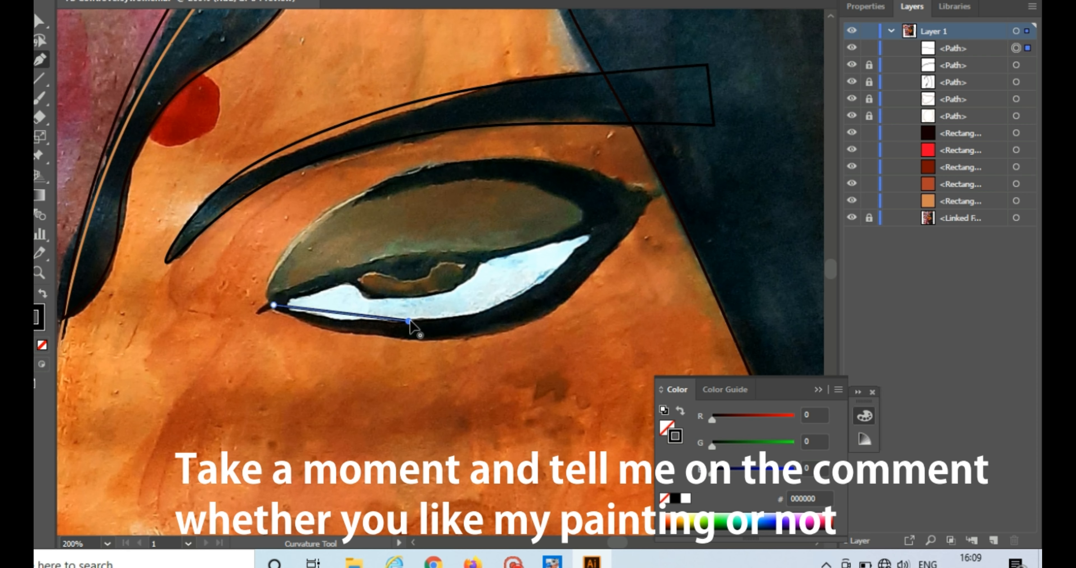
left_click(507, 305)
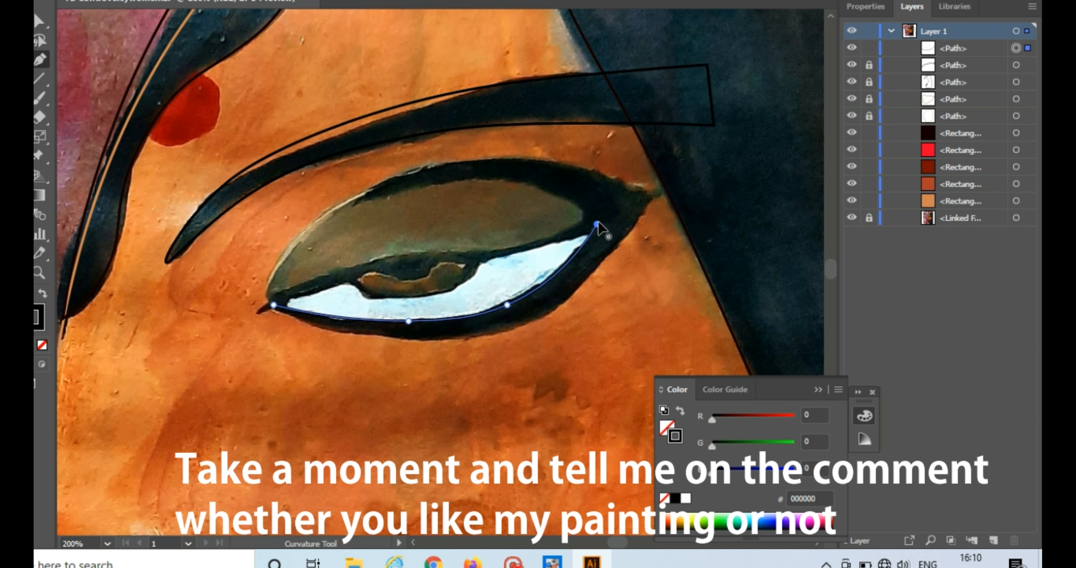
left_click(596, 224)
Continue the eyeliner outline back along the upper edge of the brown eyelid to where the painted liner tapers off.
left_click(568, 200)
left_click(473, 177)
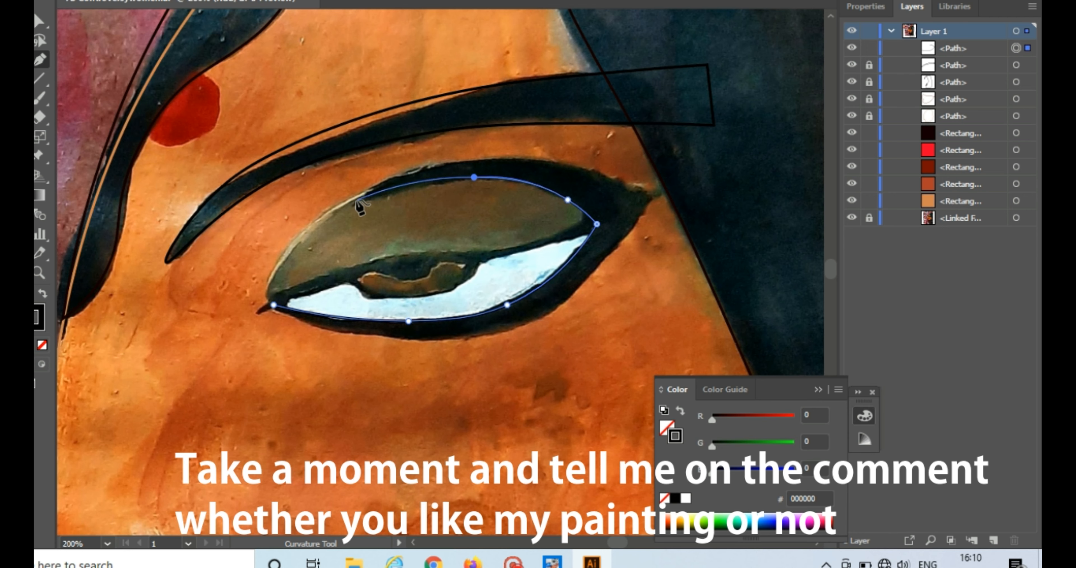
left_click(348, 203)
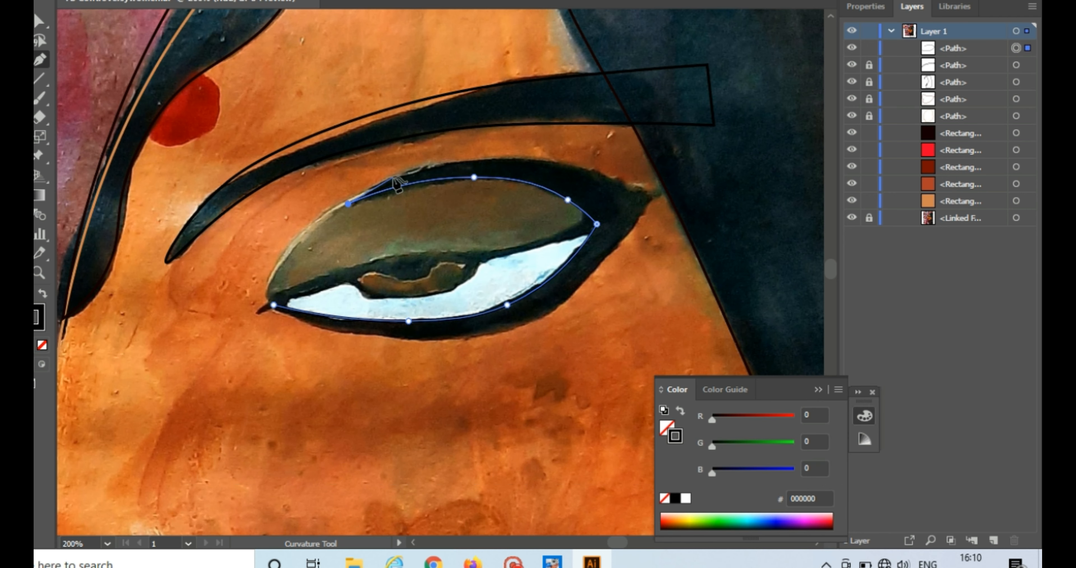
left_click_drag(348, 204, 346, 200)
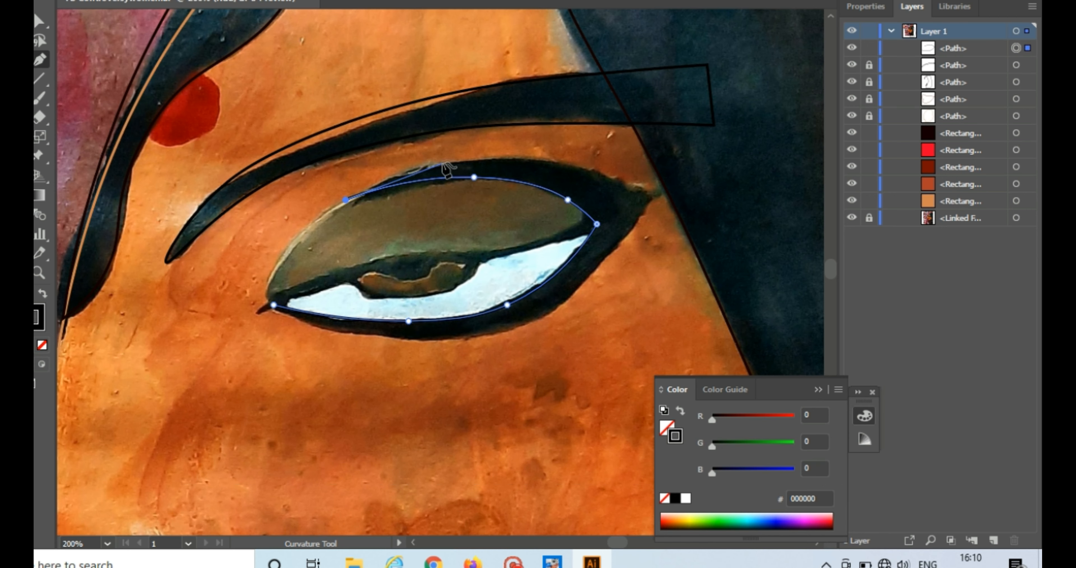
Finish the eyeliner outline along the painted liner's outer edge and around its outer tip, closing it at the inner corner.
left_click(443, 164)
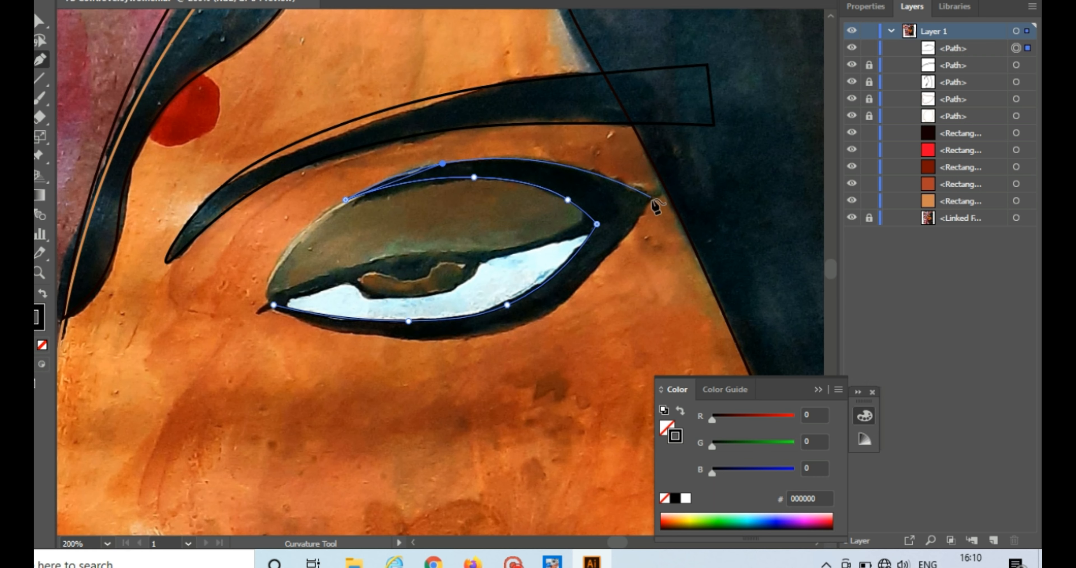
left_click(650, 198)
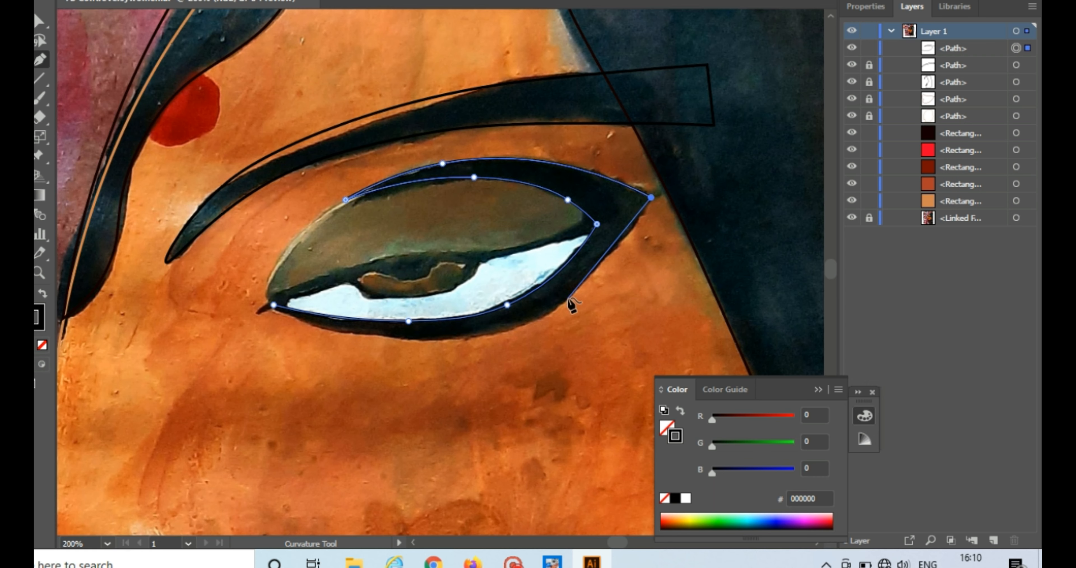
left_click(541, 318)
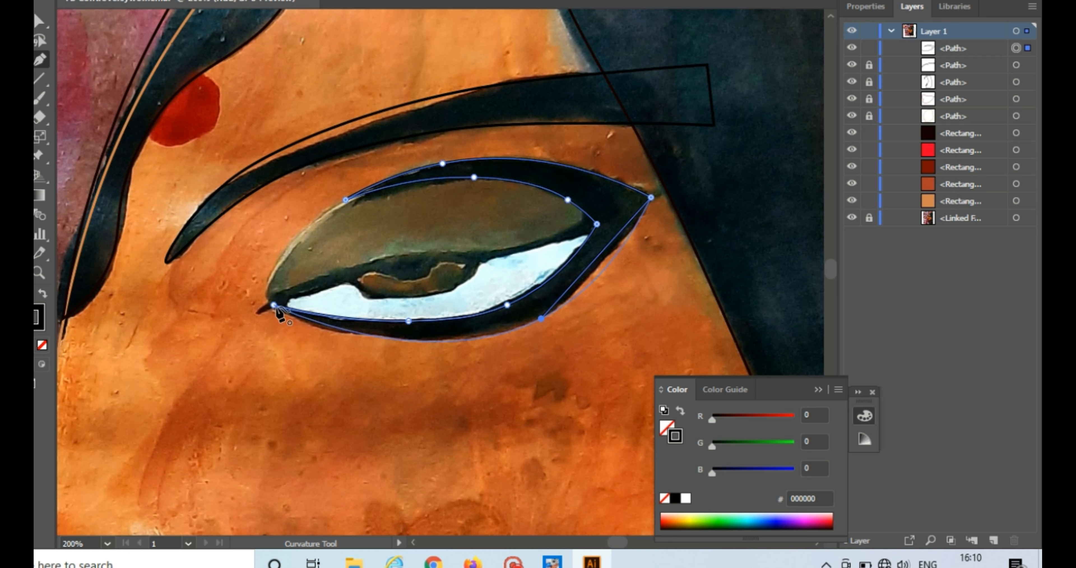
left_click(274, 305)
Try filling the eyeliner shape with solid black (000000) and removing its stroke.
left_click(666, 427)
left_click(675, 498)
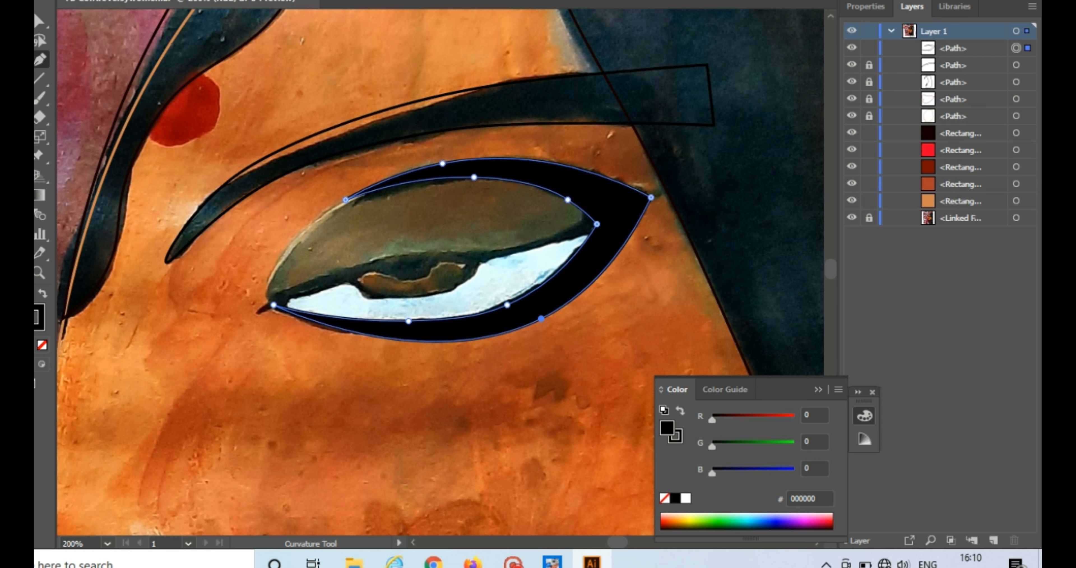
left_click(21, 21)
left_click(649, 277)
left_click(339, 206)
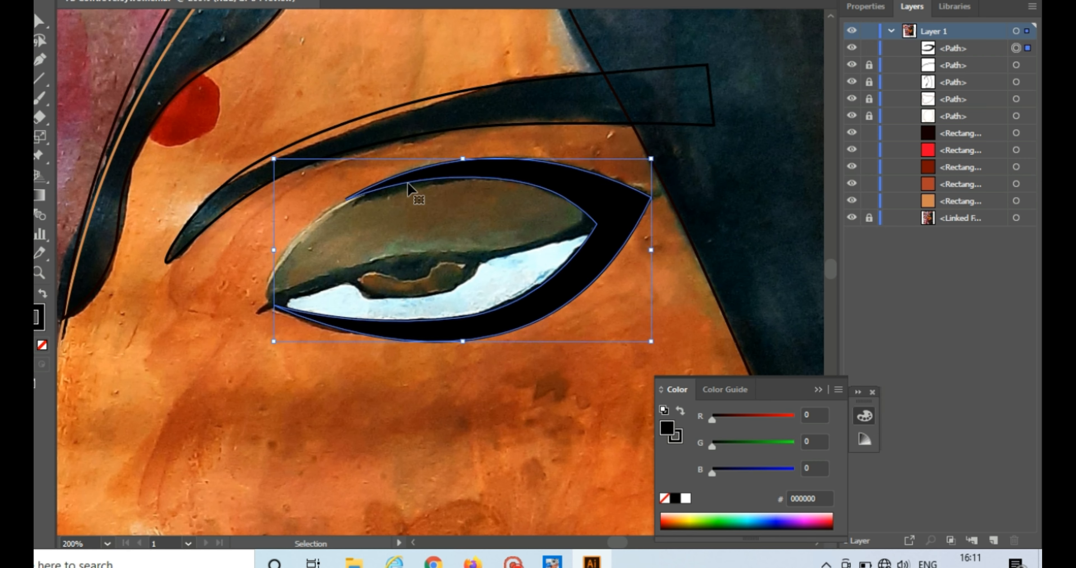
key("shift+grave")
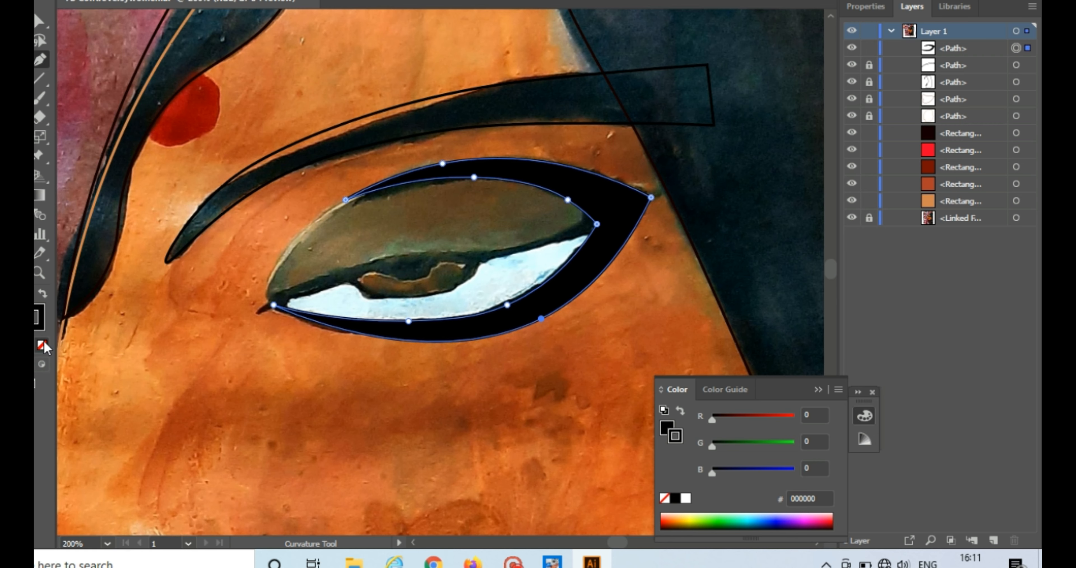
left_click(42, 345)
key("v")
left_click(142, 310)
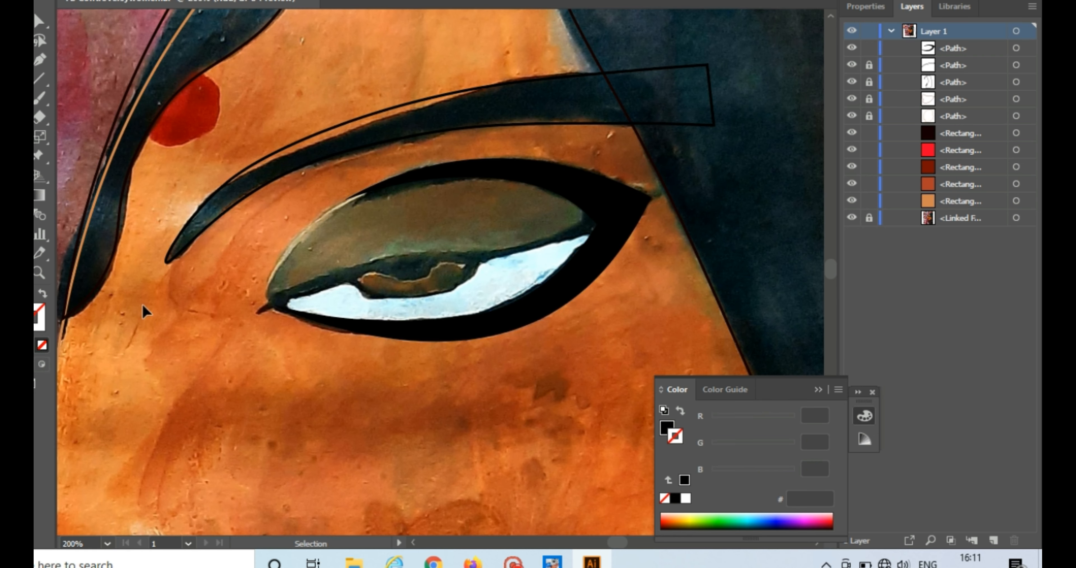
Give the eyeliner shape a black stroke with no fill again and lock it.
left_click(475, 226)
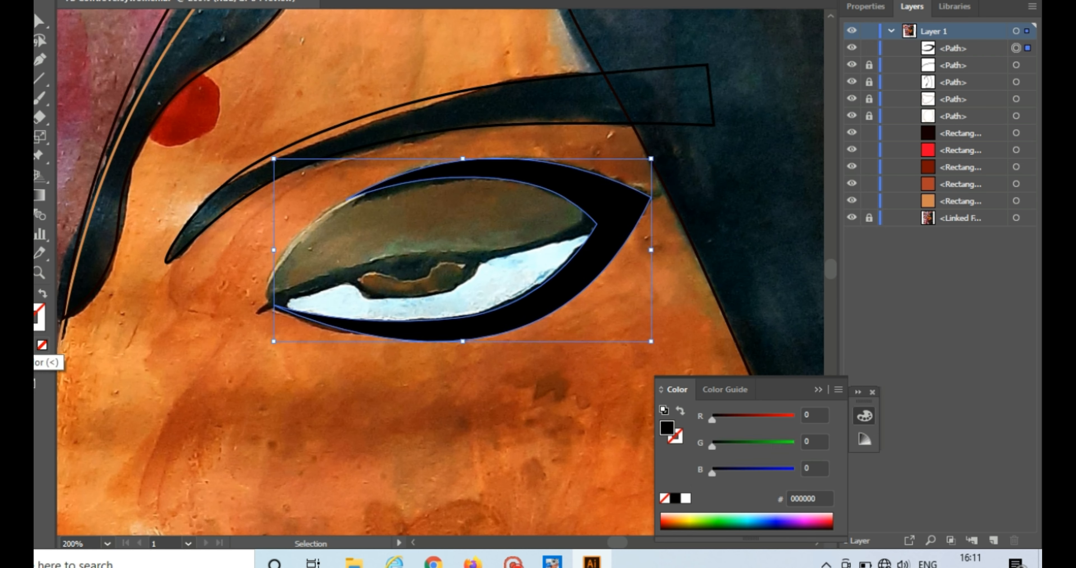
left_click(42, 345)
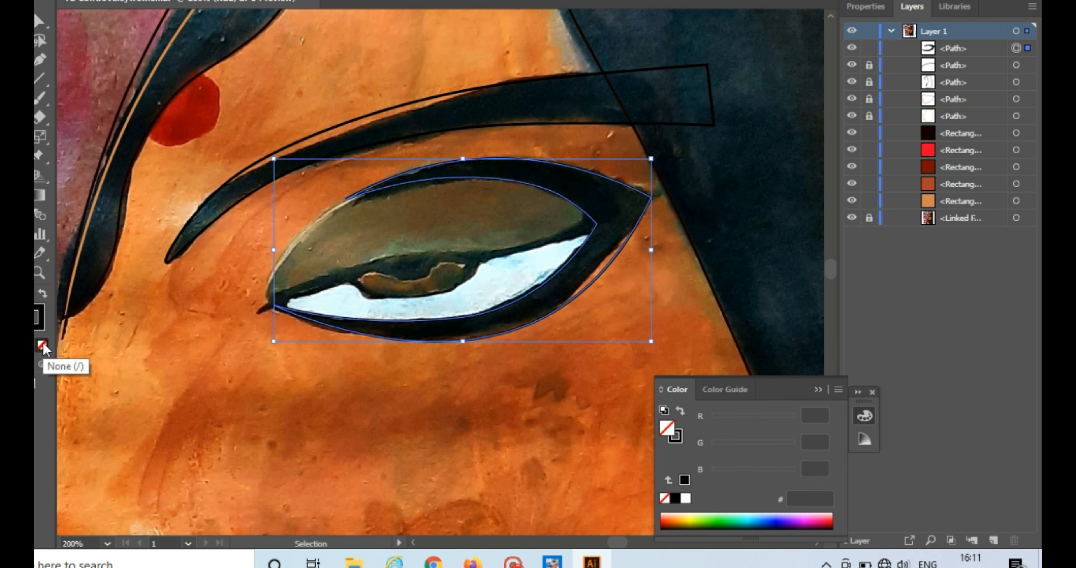
left_click(874, 49)
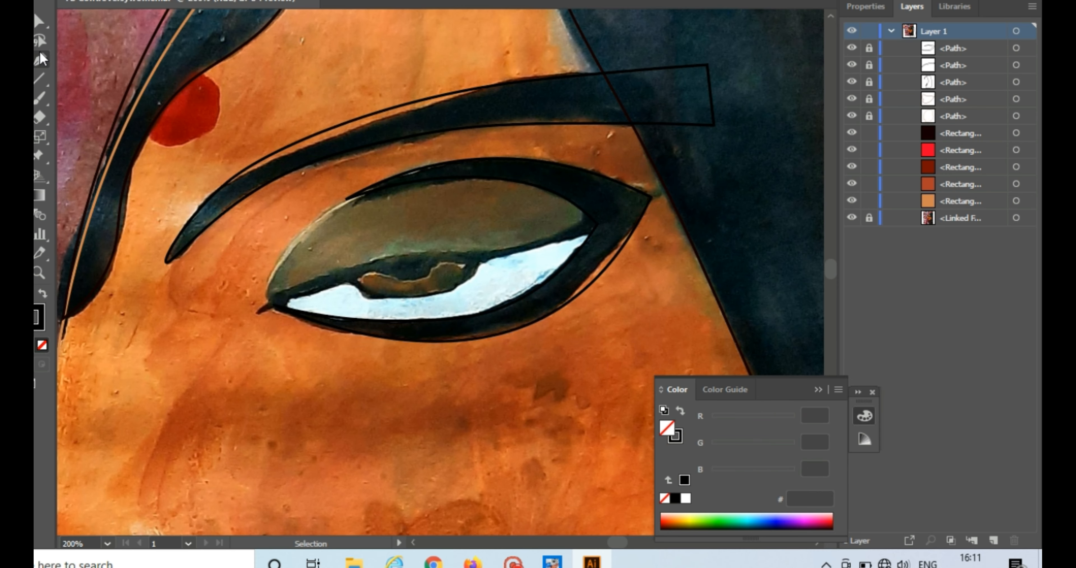
Sample the rust-brown swatch beside the painting and use it as the stroke colour with no fill.
left_click(43, 58)
left_click(40, 273)
left_click(406, 235, "alt")
left_click(406, 235, "alt")
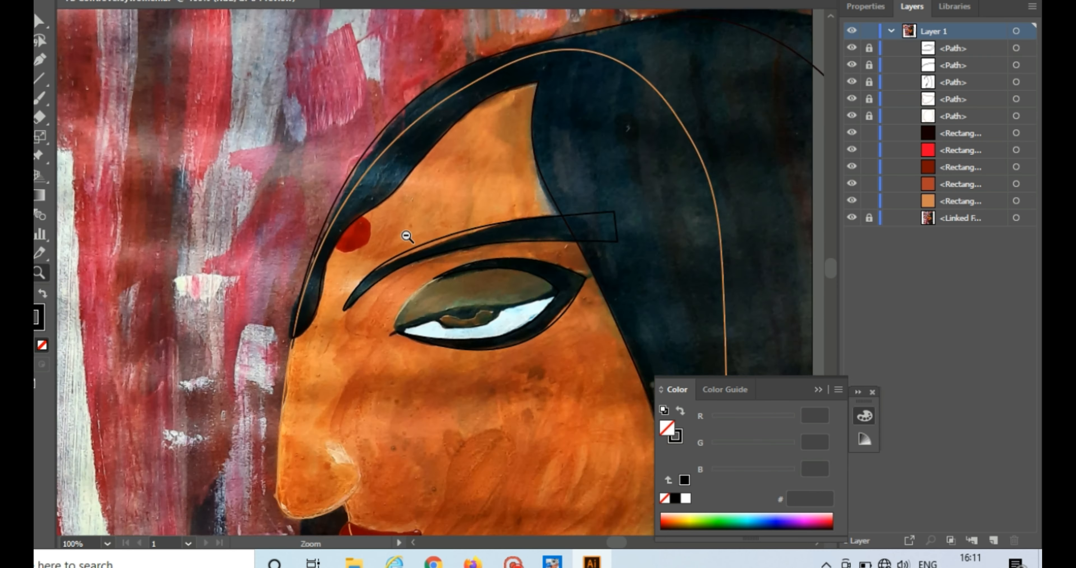
left_click(406, 235, "alt")
left_click(335, 235, "alt")
key("i")
left_click(233, 151)
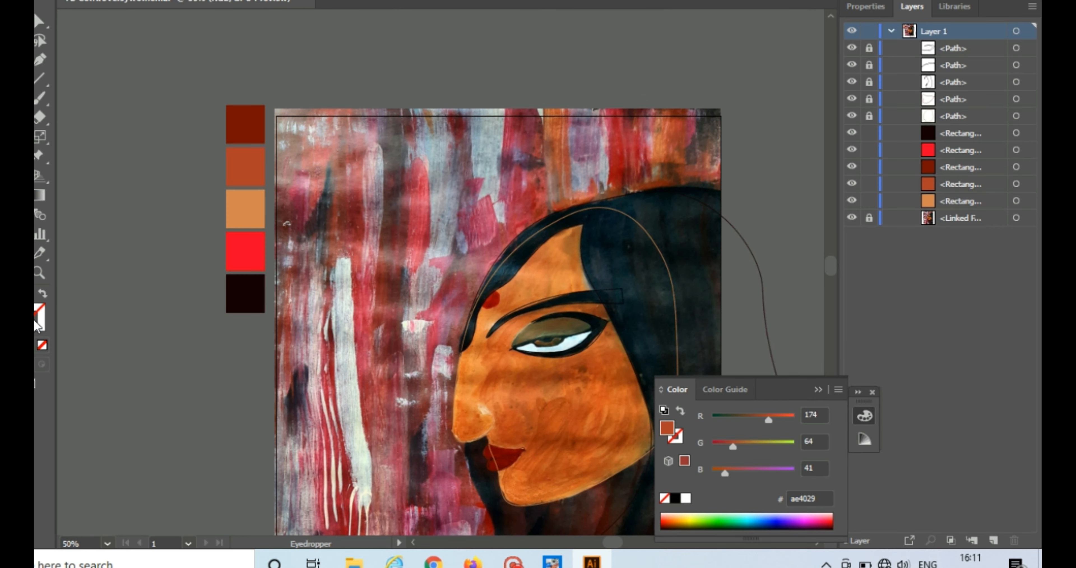
left_click(42, 344)
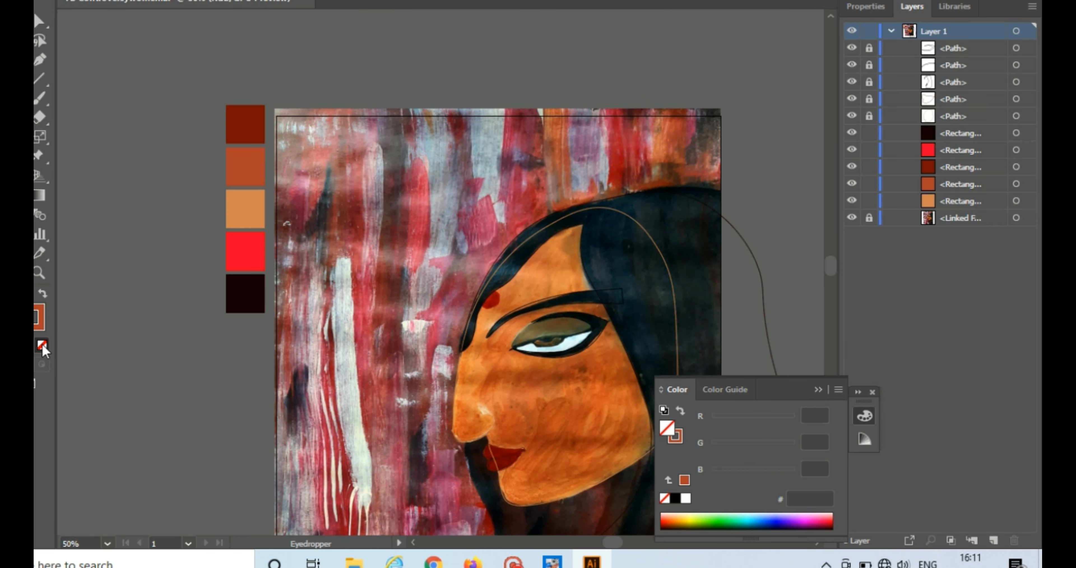
Trace the eyelid's upper edge from the inner to the outer corner with the Curvature tool, raising the top anchor and making the outer one a corner.
left_click(40, 272)
left_click(545, 328)
left_click(294, 288)
left_click(294, 287)
left_click(295, 288)
left_click(40, 60)
left_click(312, 278)
left_click(354, 203)
left_click(479, 156)
left_click(658, 188)
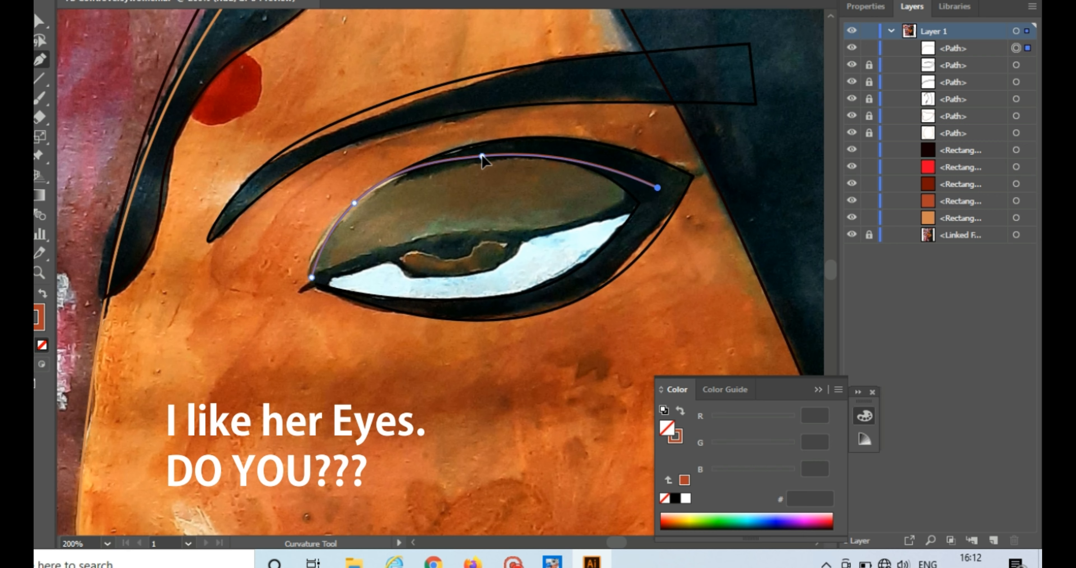
left_click_drag(481, 155, 487, 151)
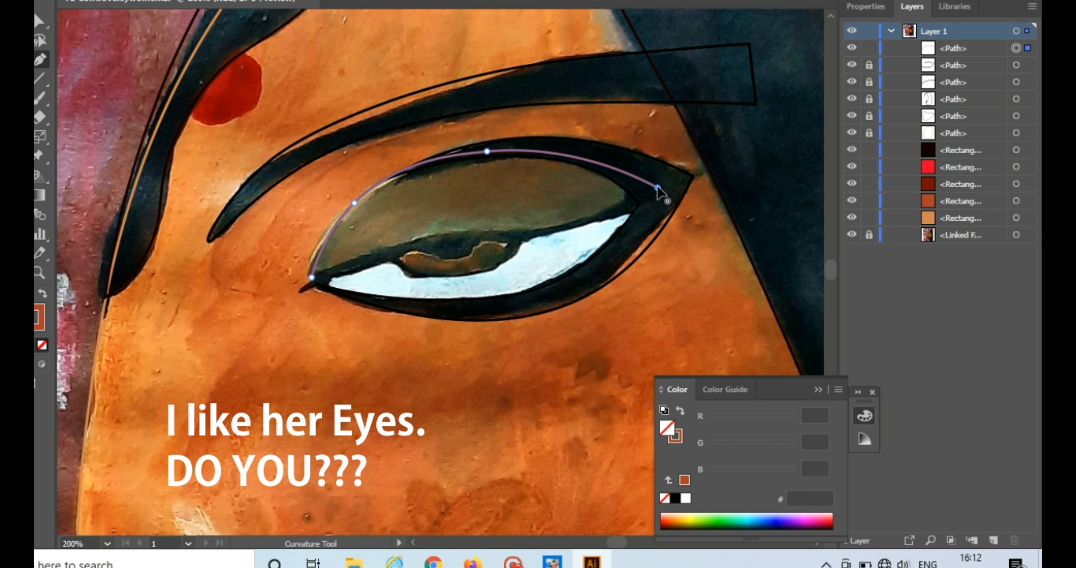
double_click(657, 187)
Trace the eyelid's lower edge back across the top of the iris and close the outline at the inner corner.
left_click(641, 201)
left_click(576, 223)
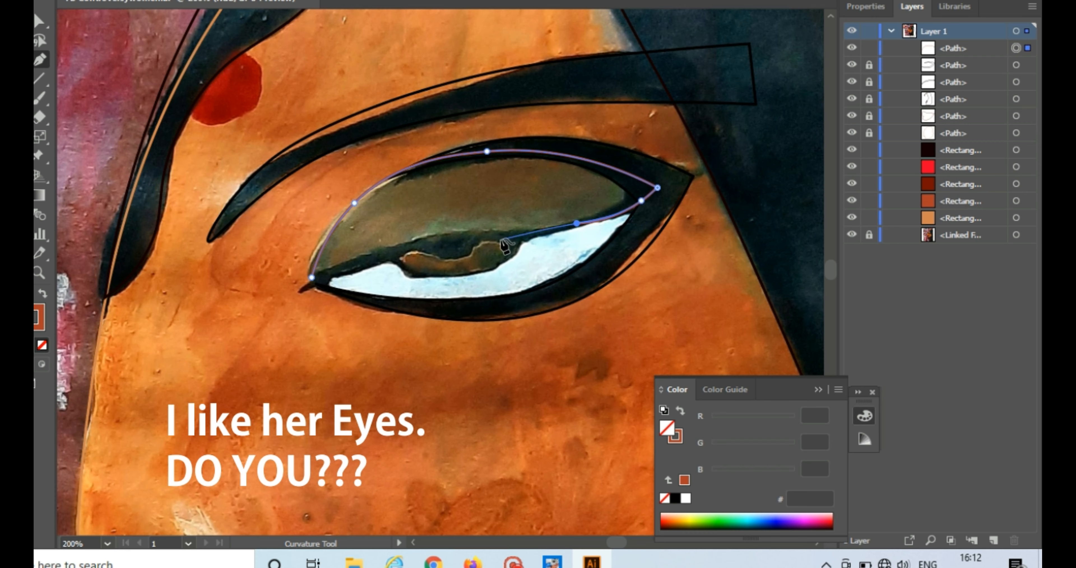
left_click(499, 239)
left_click(451, 237)
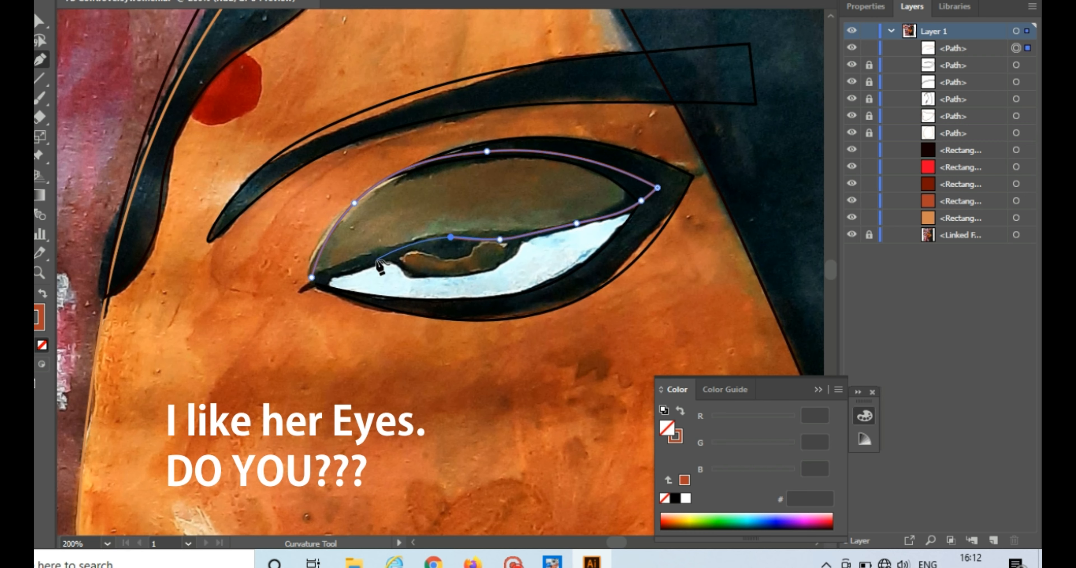
left_click(377, 261)
left_click(312, 277)
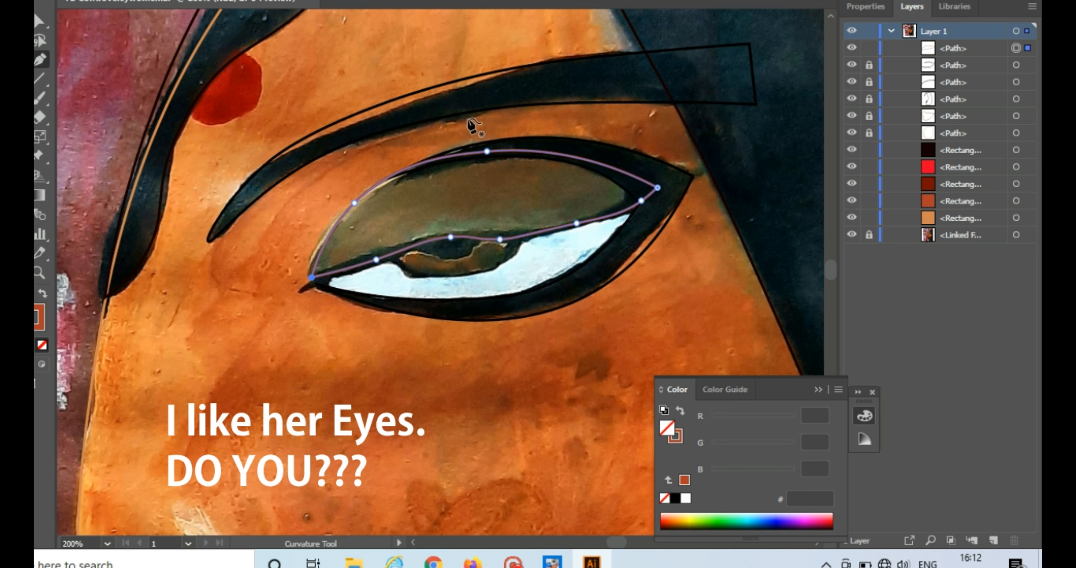
Deselect the finished eyelid outline and lock it.
key("v")
left_click(97, 247)
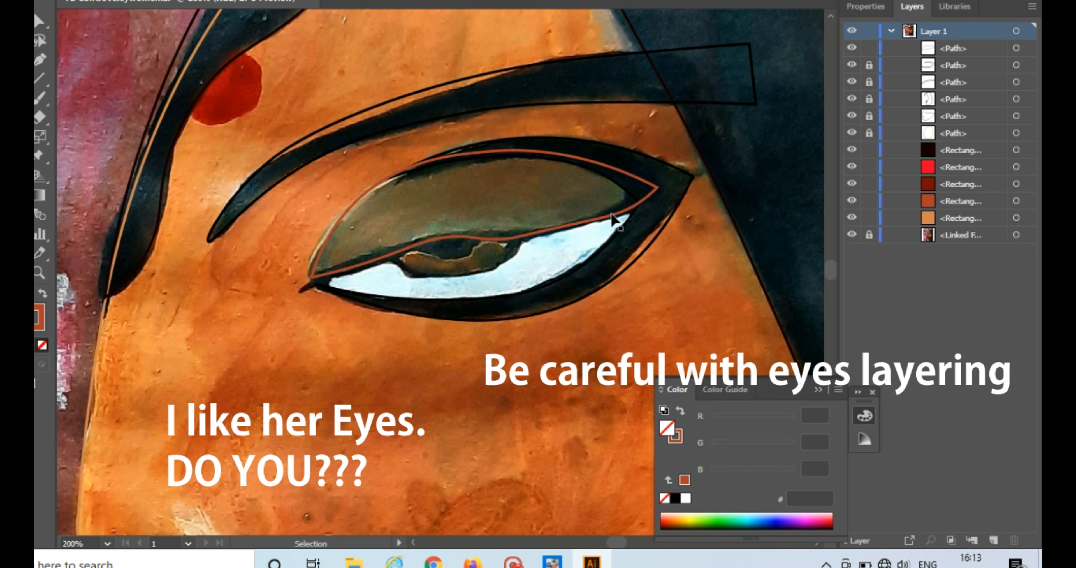
left_click(612, 219)
left_click(869, 48)
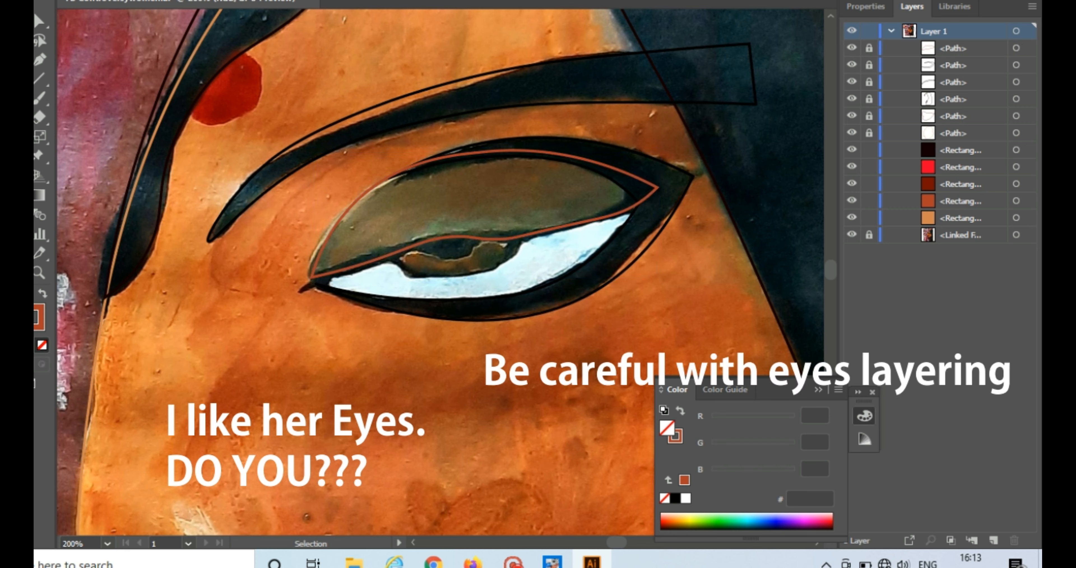
Draw a black-stroked, unfilled ellipse around the iris and widen it towards the inner corner of the eye.
left_click(40, 325)
left_click(675, 498)
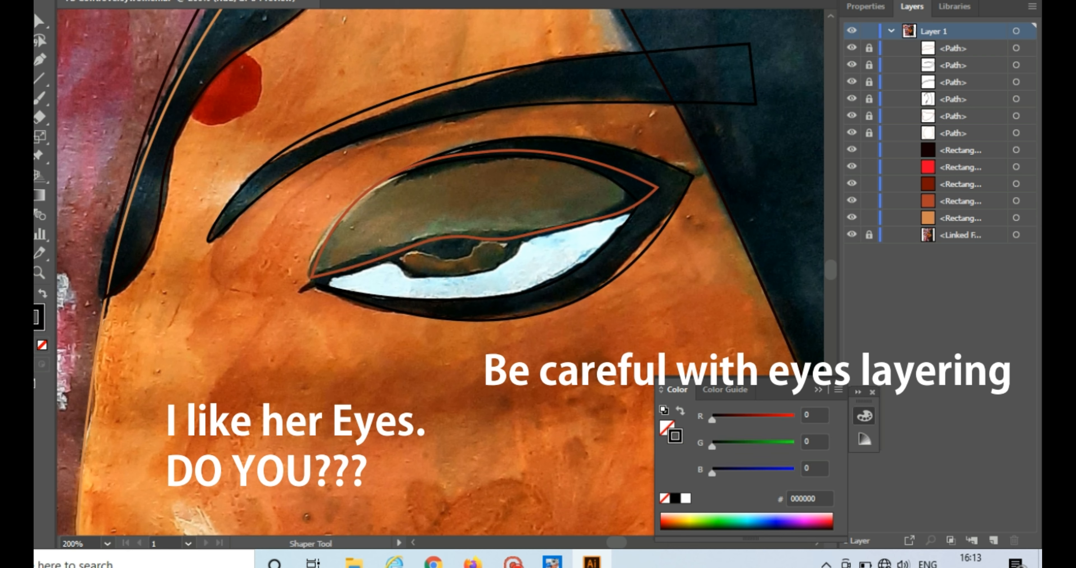
left_click(40, 98)
left_click(117, 138)
left_click_drag(407, 206, 517, 275)
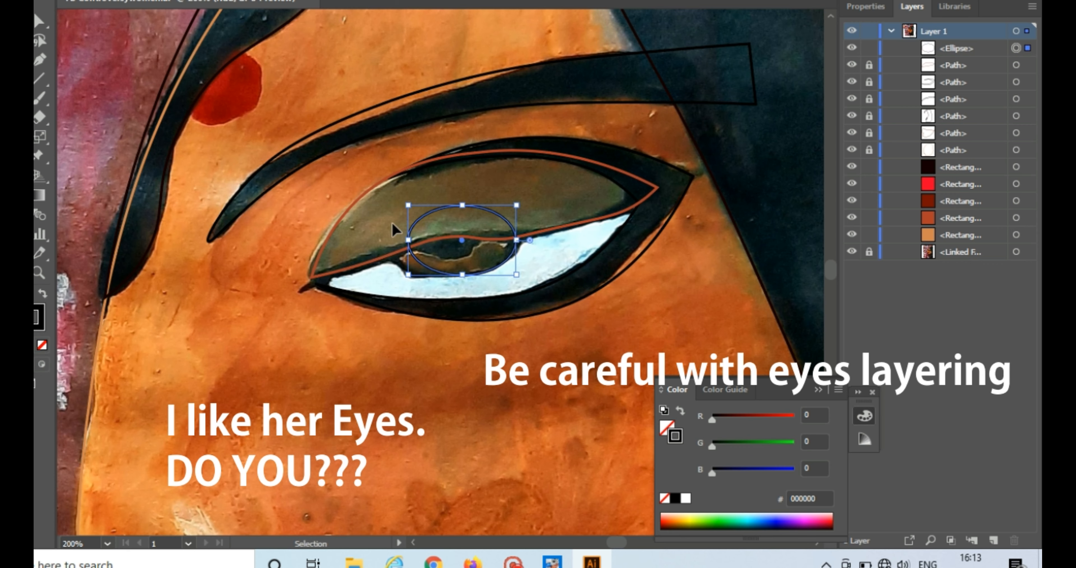
left_click_drag(409, 242, 381, 252)
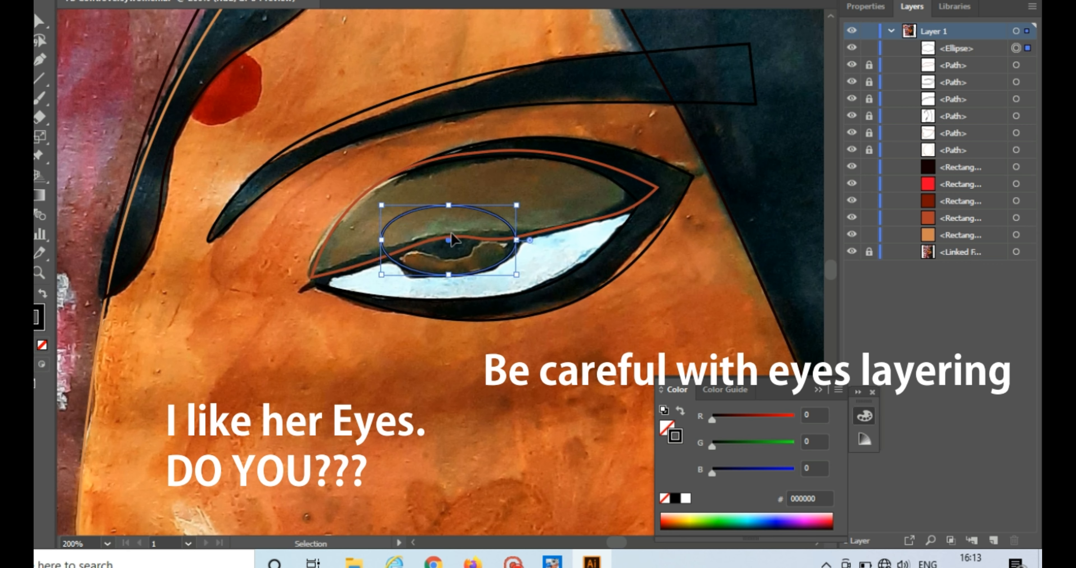
left_click(83, 145)
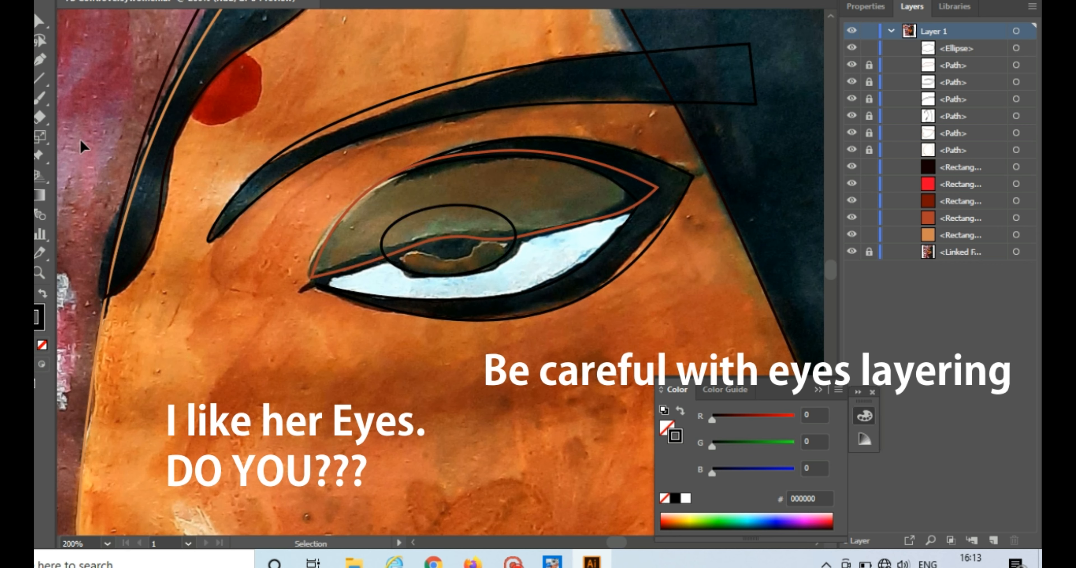
Duplicate the iris ellipse, shrink and slightly tilt the copy, and place it inside as the pupil.
left_click(413, 273)
left_click_drag(449, 246, 447, 241, "alt")
left_click_drag(515, 203, 495, 216, "shift")
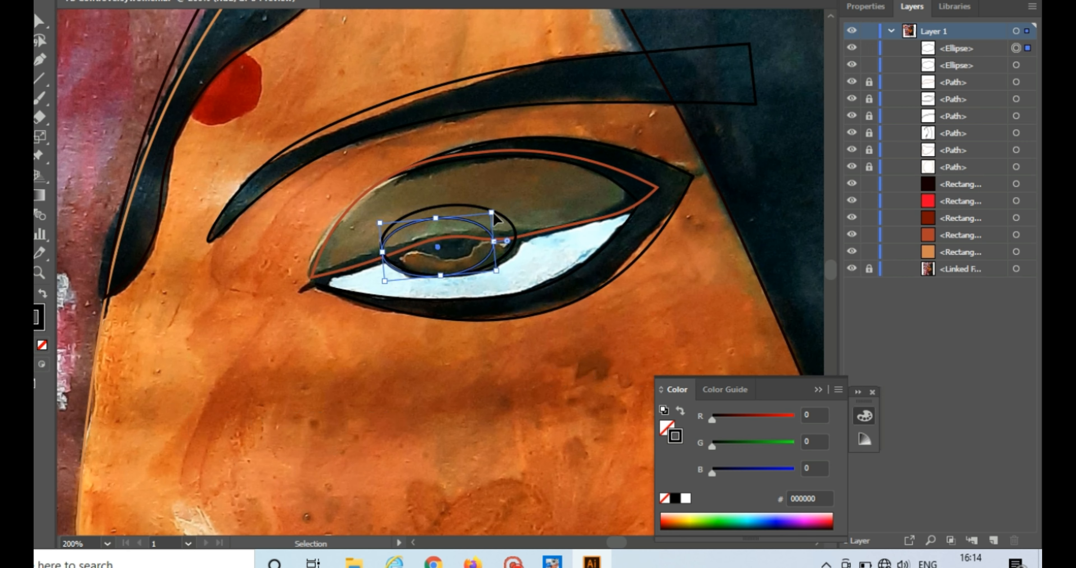
left_click_drag(442, 240, 454, 225)
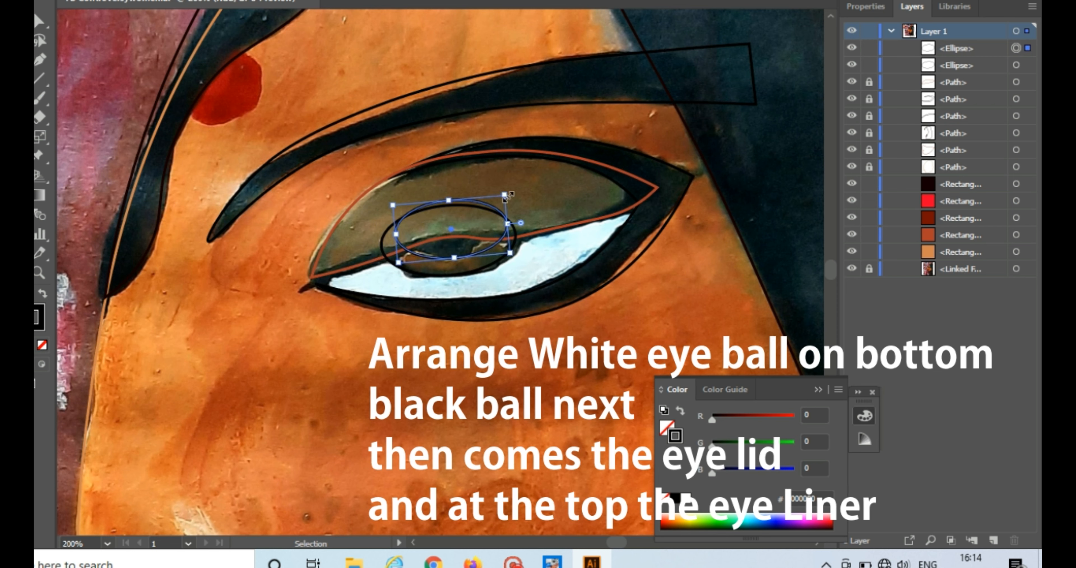
left_click_drag(508, 198, 497, 208, "shift")
left_click_drag(485, 241, 489, 241)
left_click(214, 323)
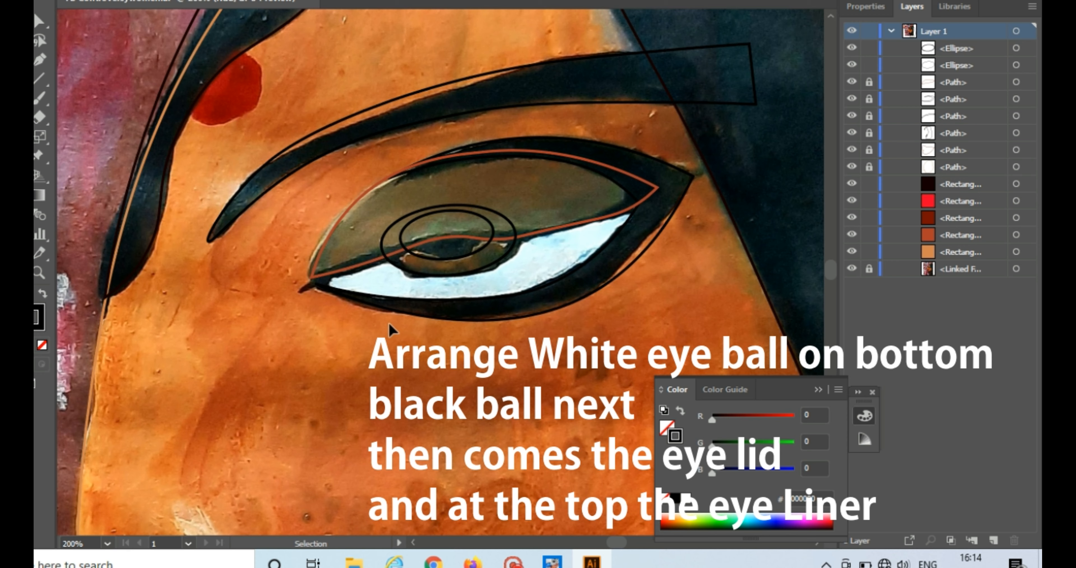
Duplicate the iris ellipse once more, tilt the copy slightly, and lay it over the original as a thicker rim.
left_click(418, 275)
left_click_drag(419, 274, 450, 249, "alt")
left_click_drag(510, 202, 520, 195)
left_click_drag(455, 237, 449, 240)
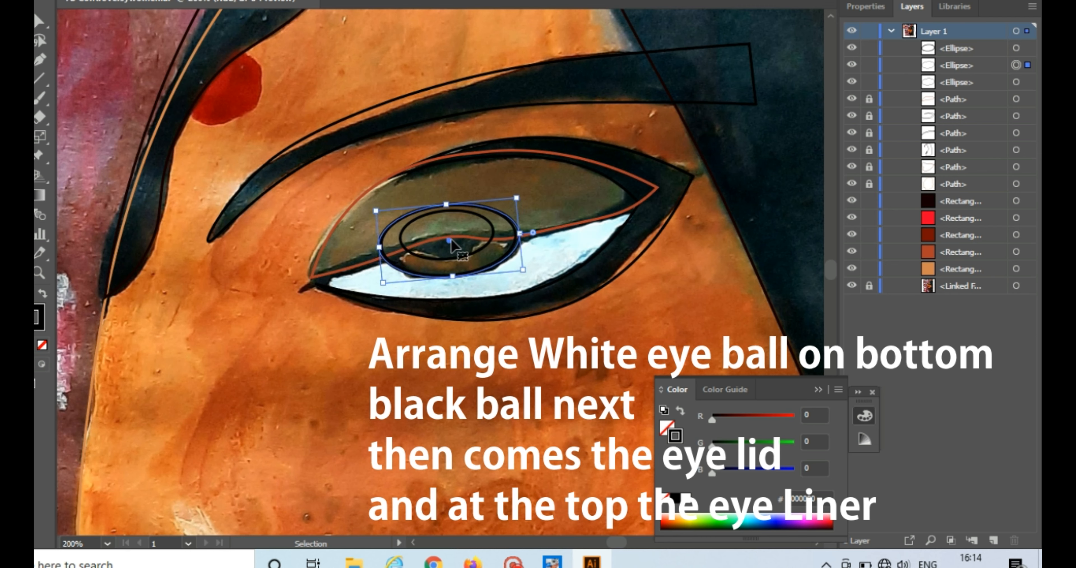
left_click(89, 304)
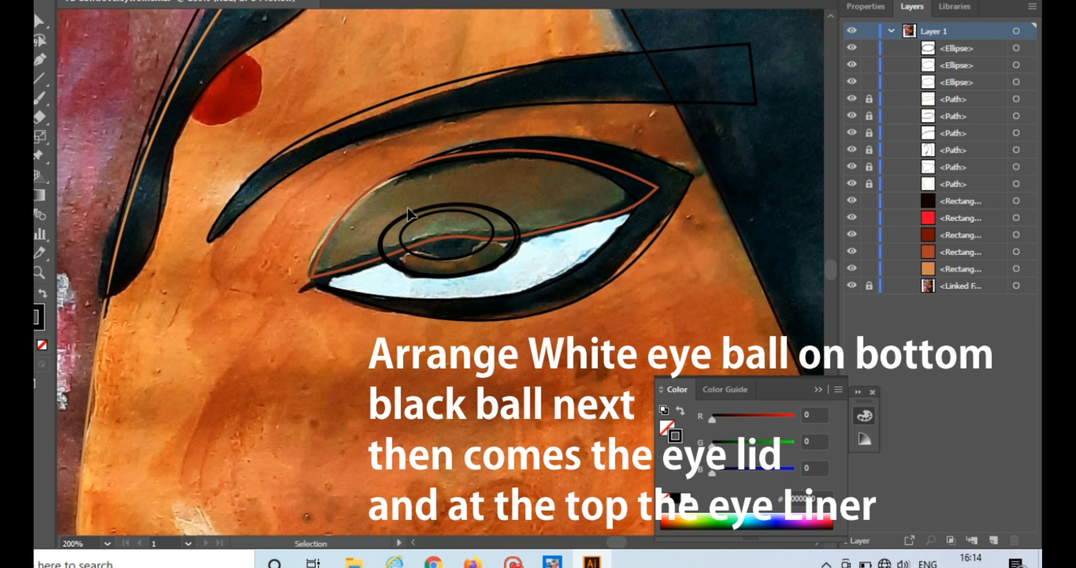
Select the three eyeball ellipses and lock each of them.
left_click_drag(408, 208, 528, 276)
left_click(869, 48)
left_click(869, 65)
left_click(868, 82)
Trace an open black line with the Curvature tool from the liner's inner tip along the eyelid's lower edge to the outer corner.
left_click(41, 60)
left_click(298, 291)
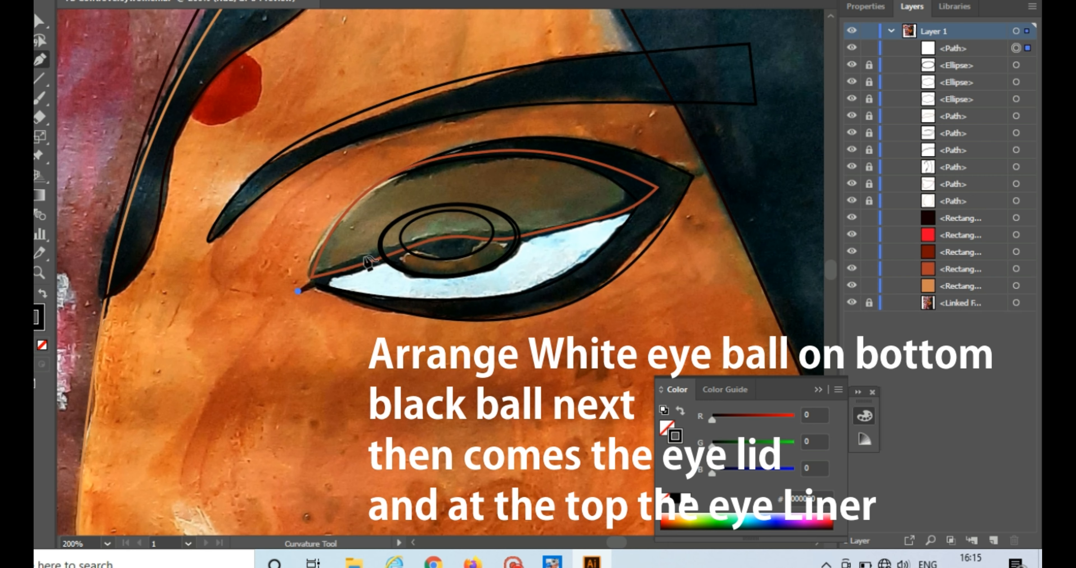
left_click(421, 241)
left_click(500, 241)
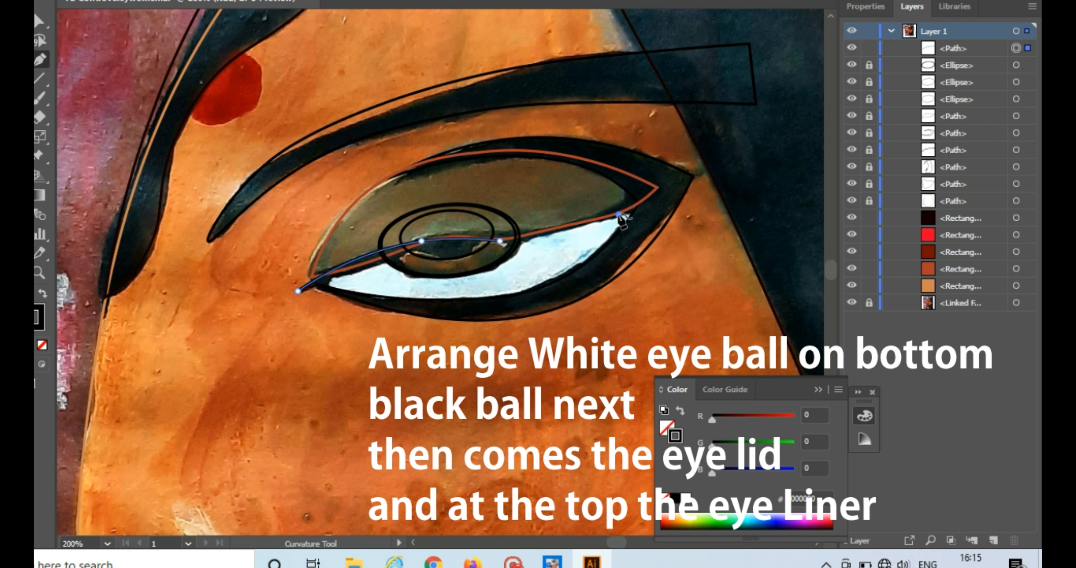
left_click(666, 180)
left_click(619, 214)
left_click(364, 260)
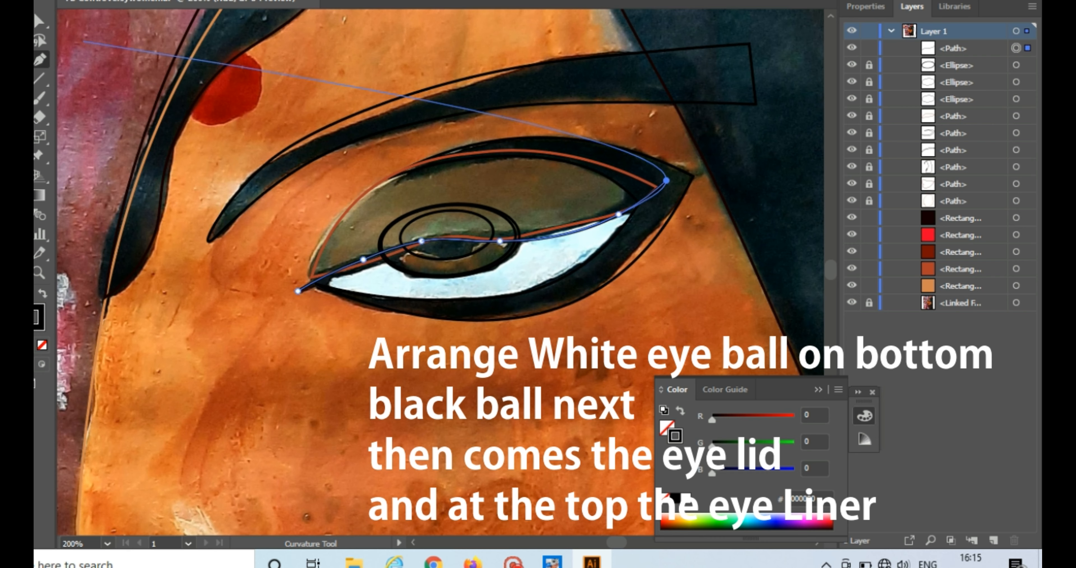
End the lash line and move its anchor near the outer corner inward to follow the eyelid's lower edge.
key("v")
left_click(47, 63)
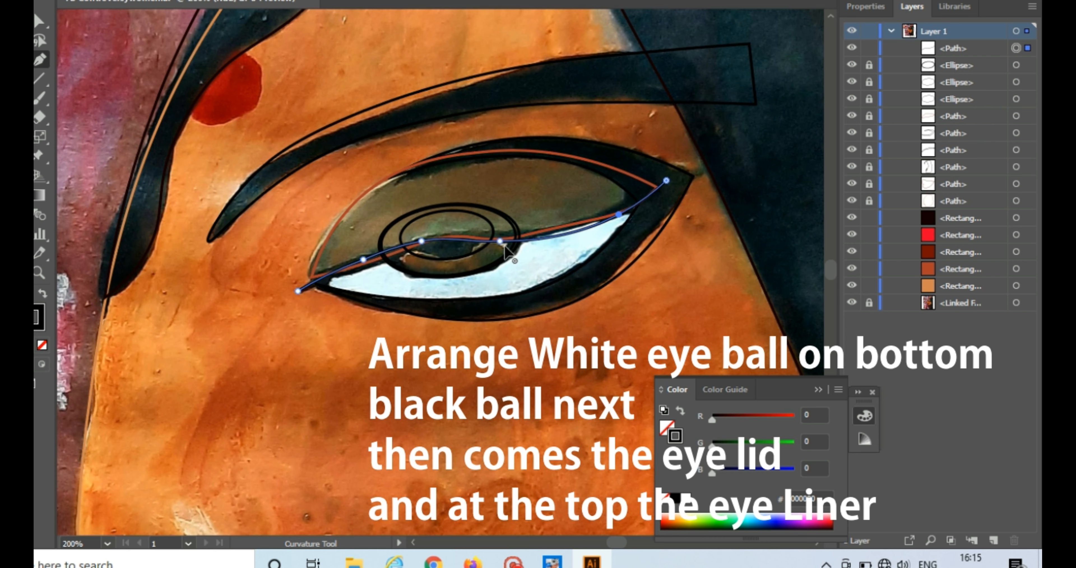
left_click_drag(618, 215, 585, 223)
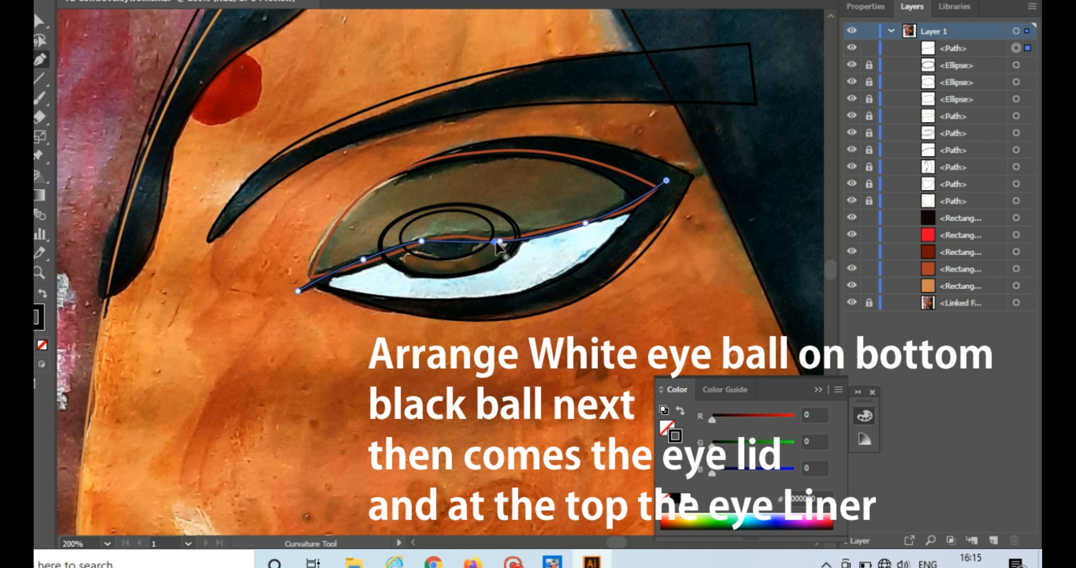
left_click(422, 241)
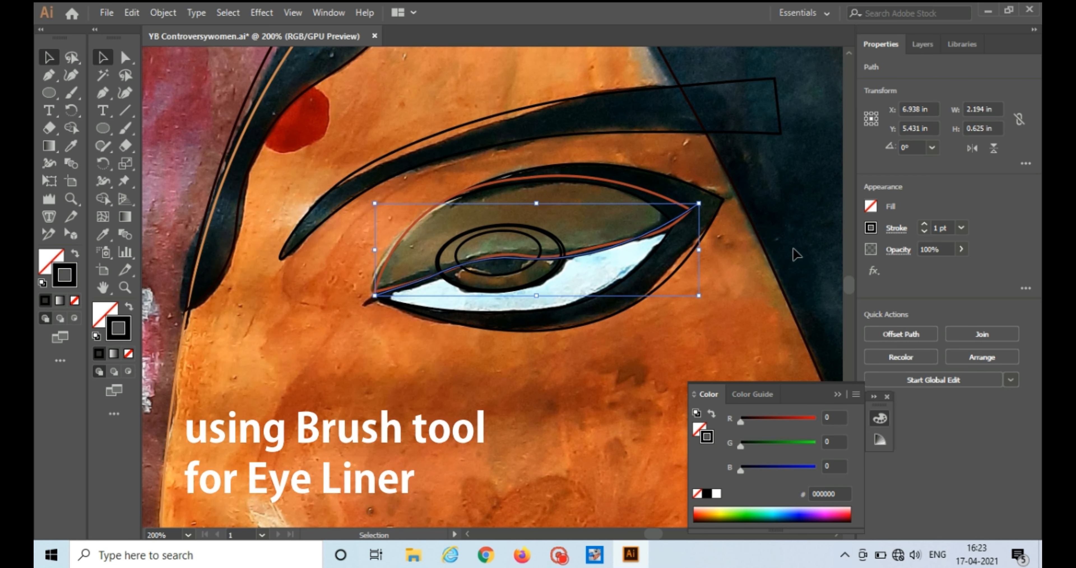
Apply the tapered Artistic_Ink brush to the lash line and reduce its stroke to 0.75 pt.
left_click(328, 13)
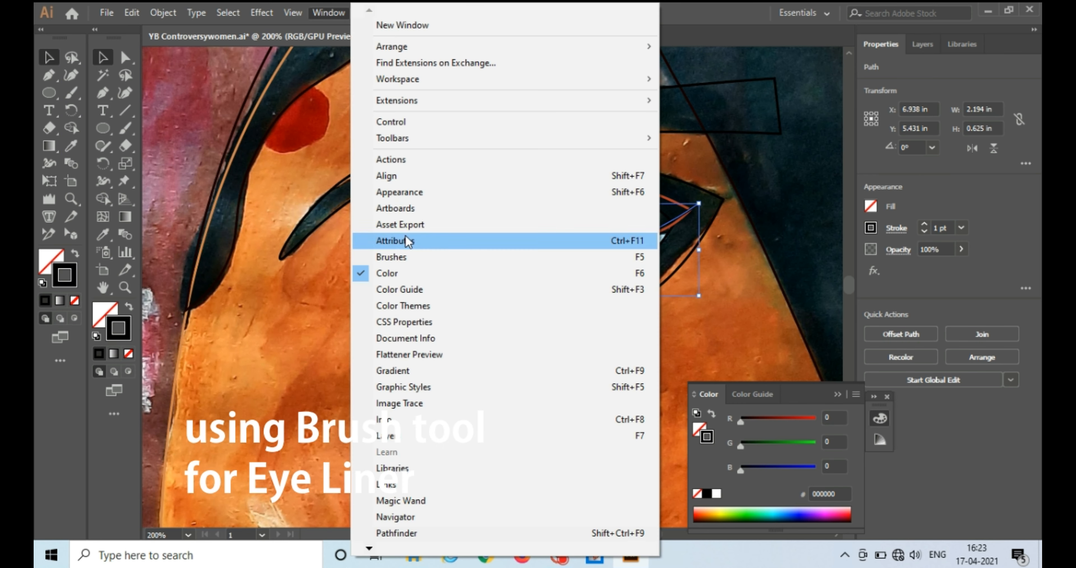
left_click(393, 257)
left_click(765, 317)
mouse_move(793, 372)
left_click(627, 403)
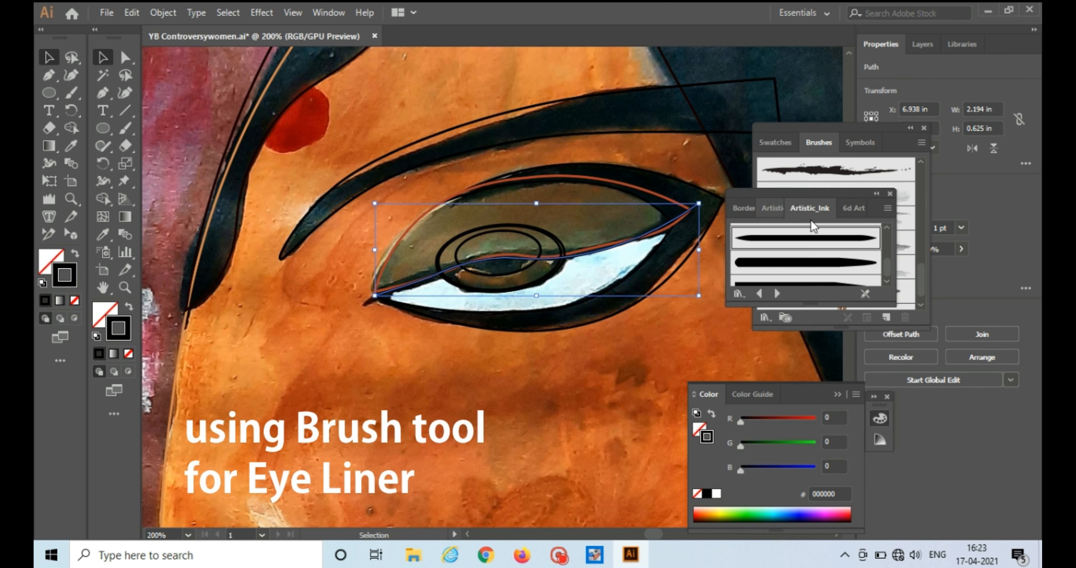
left_click(873, 239)
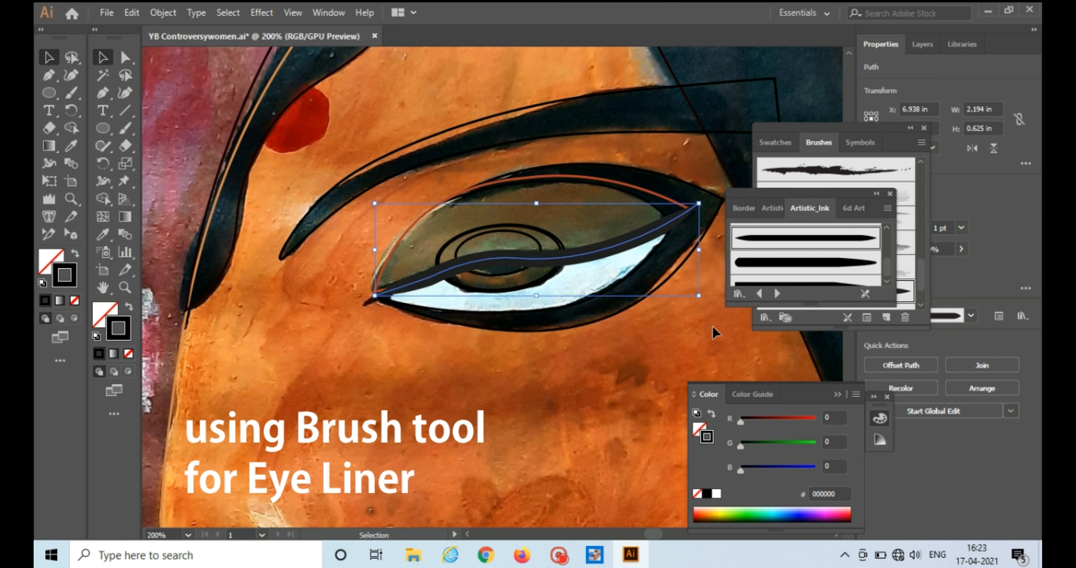
left_click(890, 193)
left_click(924, 128)
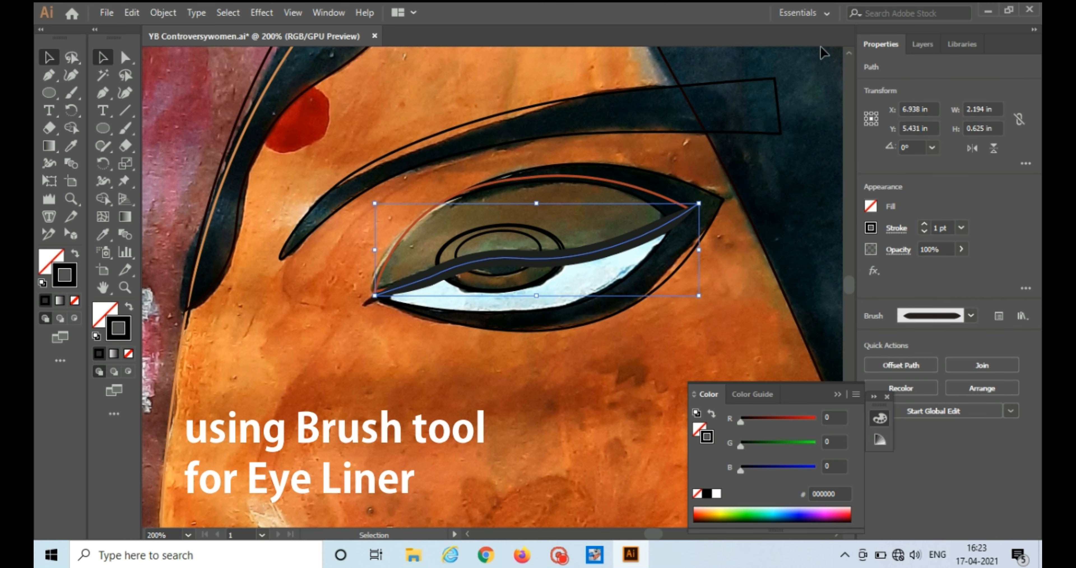
left_click(924, 235)
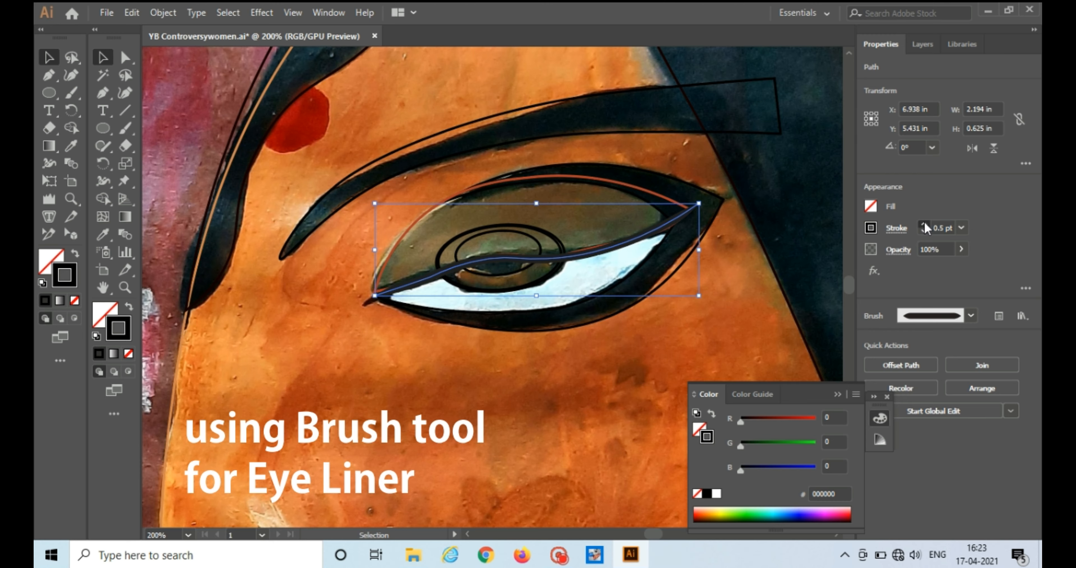
Select the brushed lash line and lock its path in the layer list.
left_click(509, 288)
key("z")
left_click(512, 290, "alt")
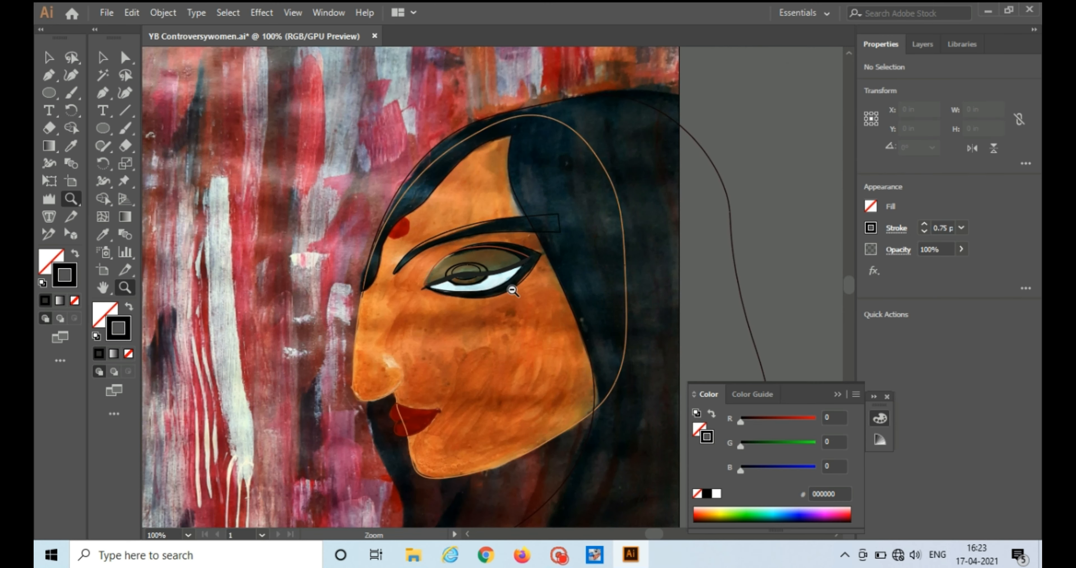
left_click(511, 290, "alt")
key("v")
left_click(466, 274)
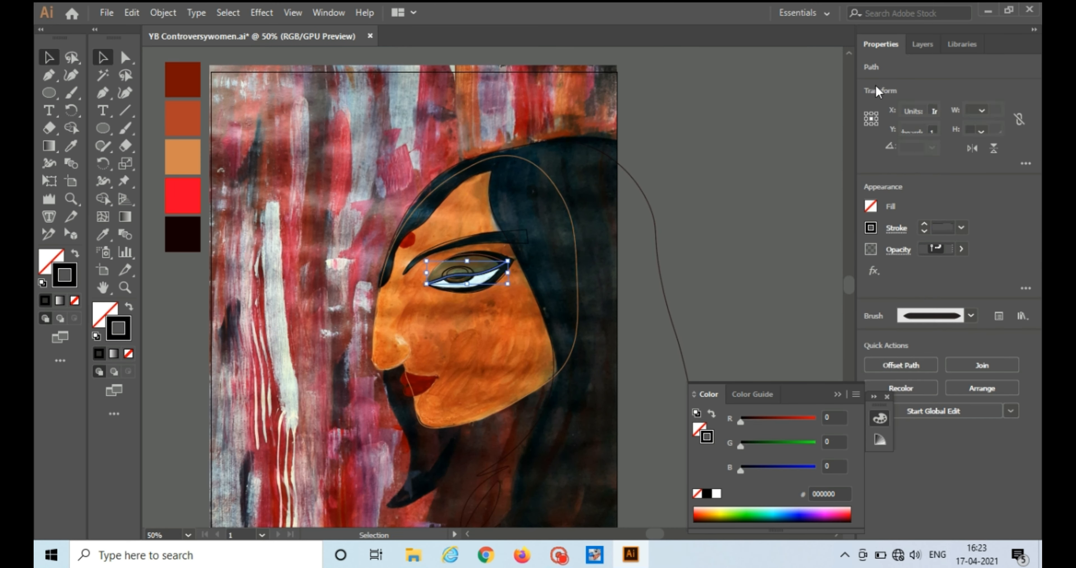
left_click(922, 44)
left_click(892, 83)
Trace a closed eyeball shape with the Curvature tool from the inner corner, above the lash line, around the outer corner and back beneath the eye.
left_click(125, 287)
left_click(470, 275)
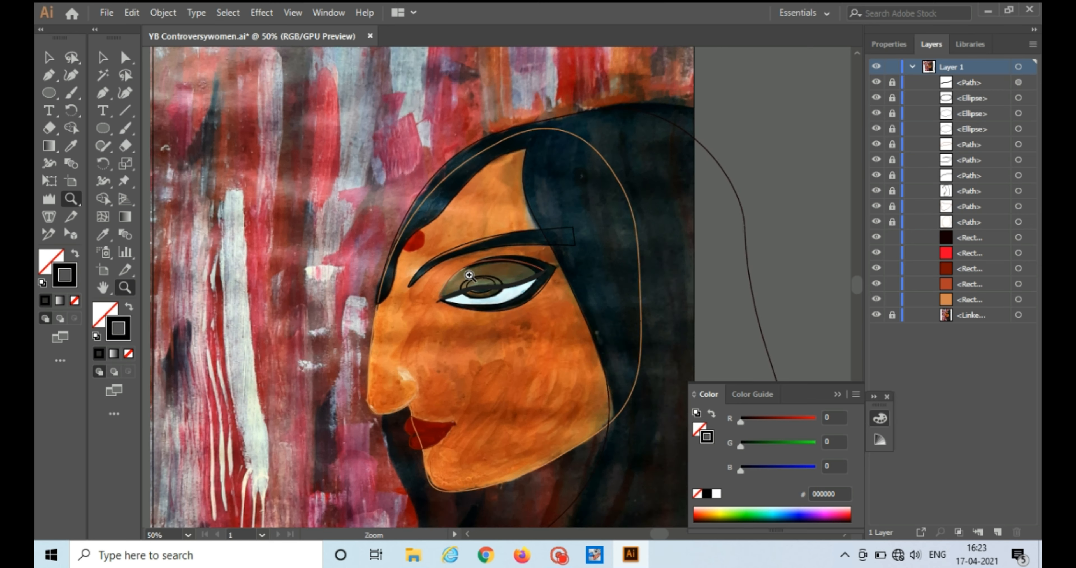
left_click(499, 294)
left_click(504, 293)
left_click(491, 271)
left_click(490, 271)
left_click(125, 93)
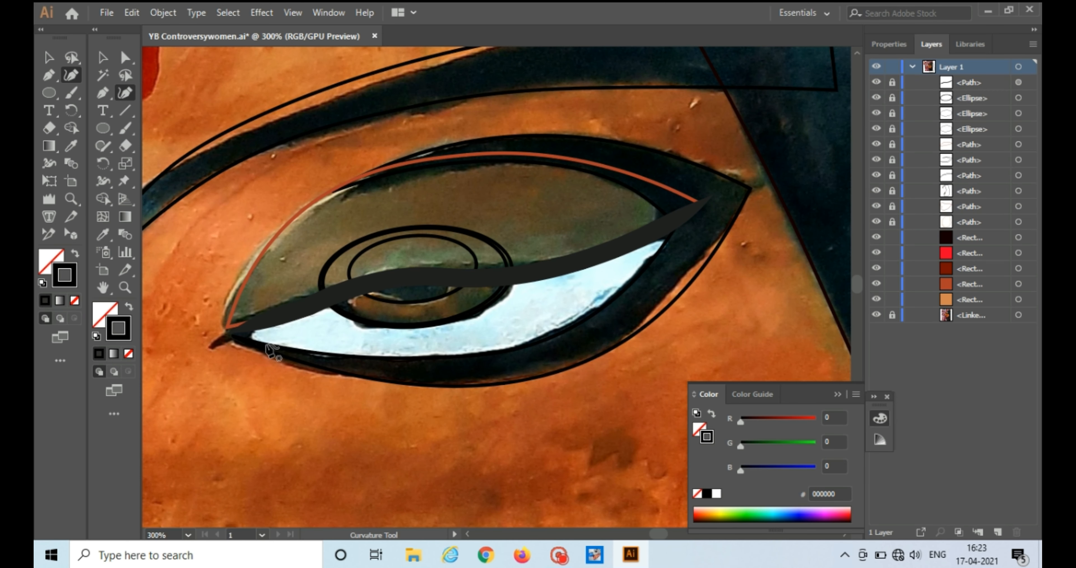
left_click(236, 330)
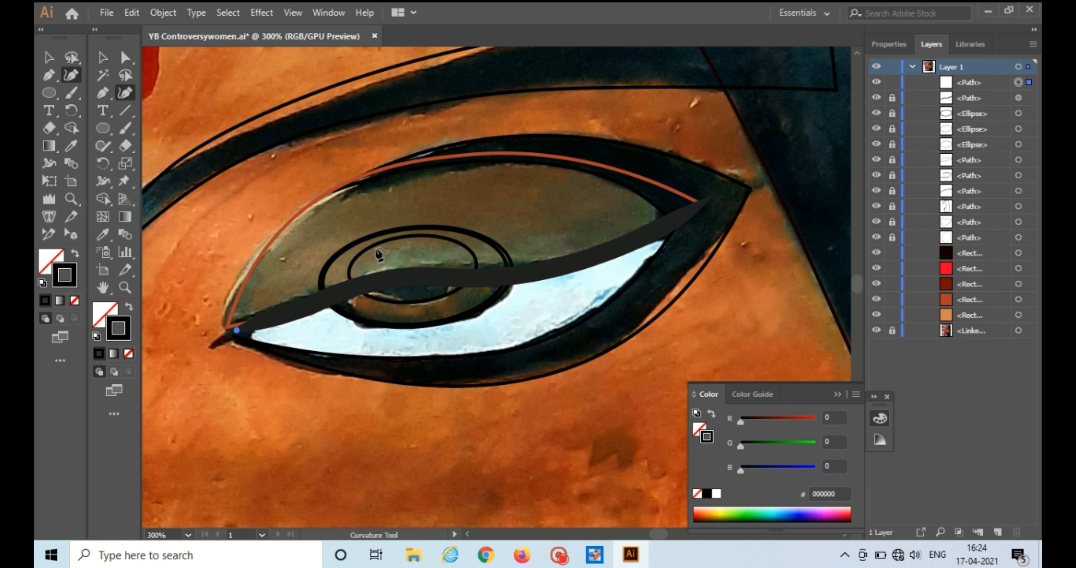
left_click(389, 253)
left_click(568, 223)
left_click(694, 216)
left_click(679, 265)
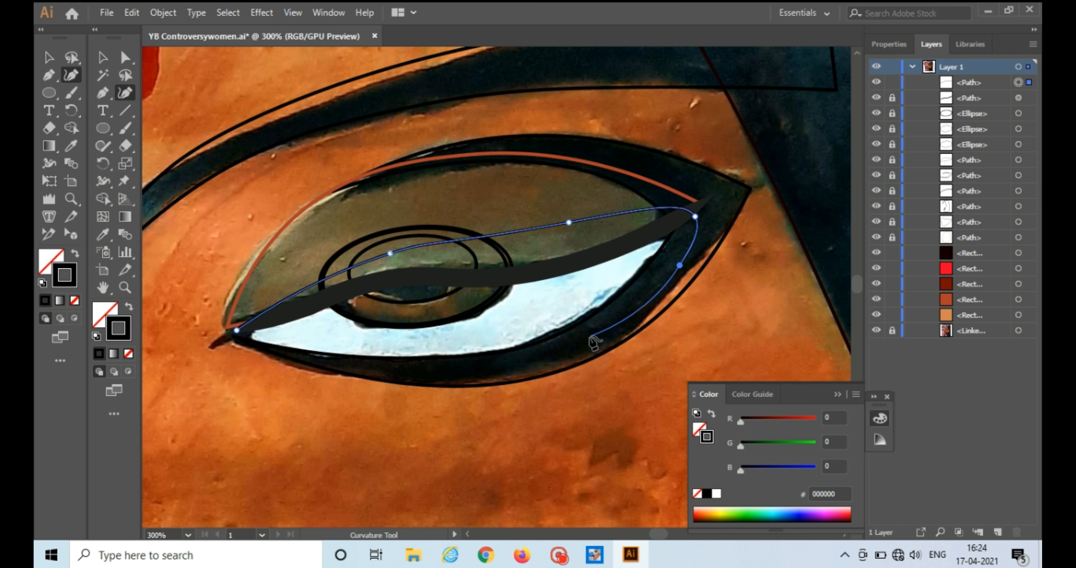
left_click(590, 335)
left_click(452, 373)
left_click(236, 330)
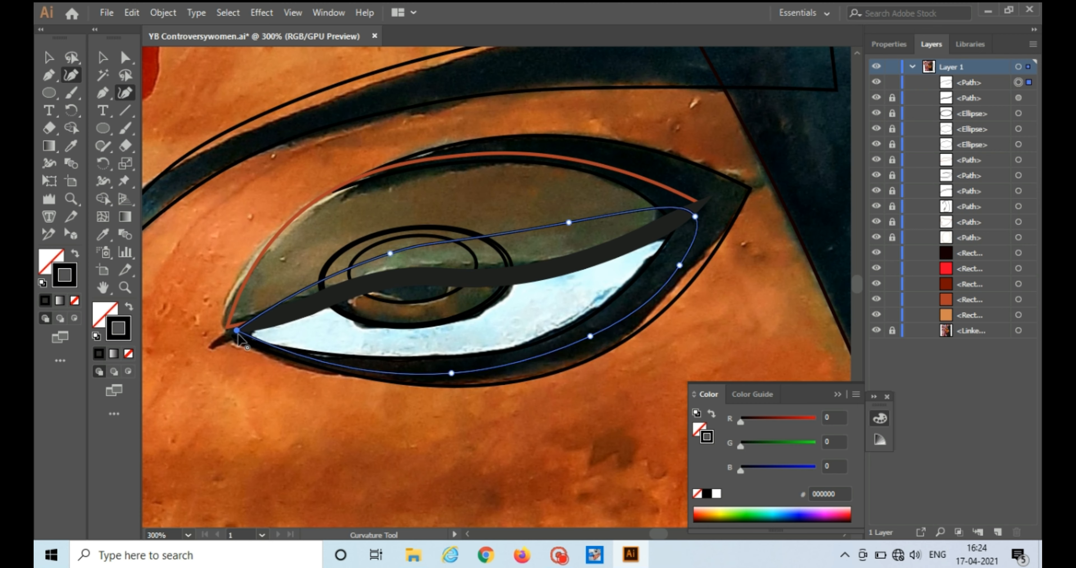
Add an anchor on the eyeball outline's lower edge, move its inner-corner anchor slightly outward, and set its stroke to white.
left_click(316, 357)
left_click_drag(237, 330, 227, 327)
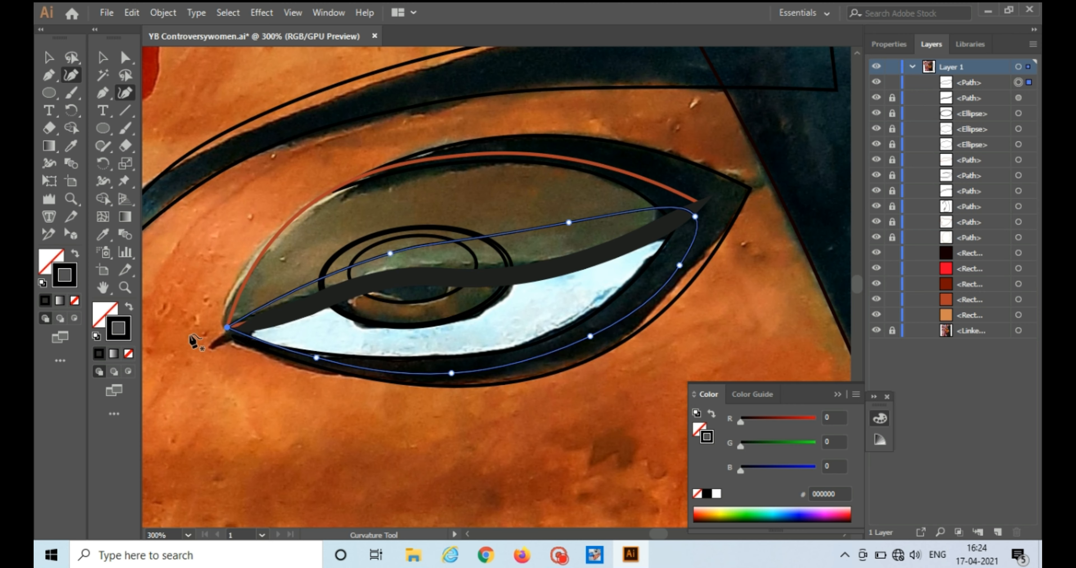
left_click(716, 494)
key("v")
left_click(307, 290)
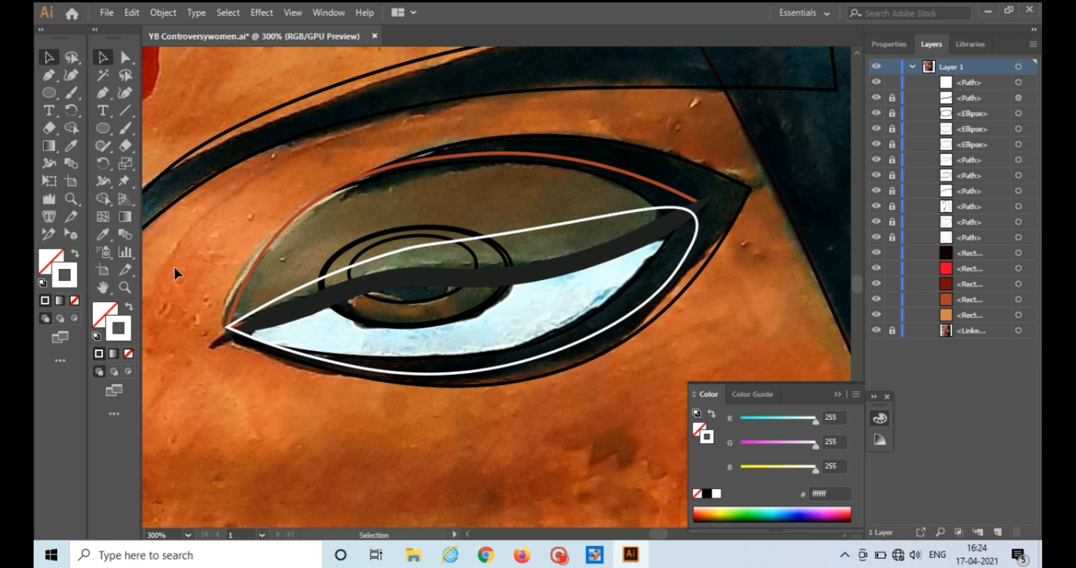
Lock the white eyeball outline, unlock the lash line, and nudge its two inner-end anchors to meet the eye corner.
left_click(892, 98)
left_click(1018, 97)
left_click(124, 93)
left_click_drag(226, 332, 225, 327)
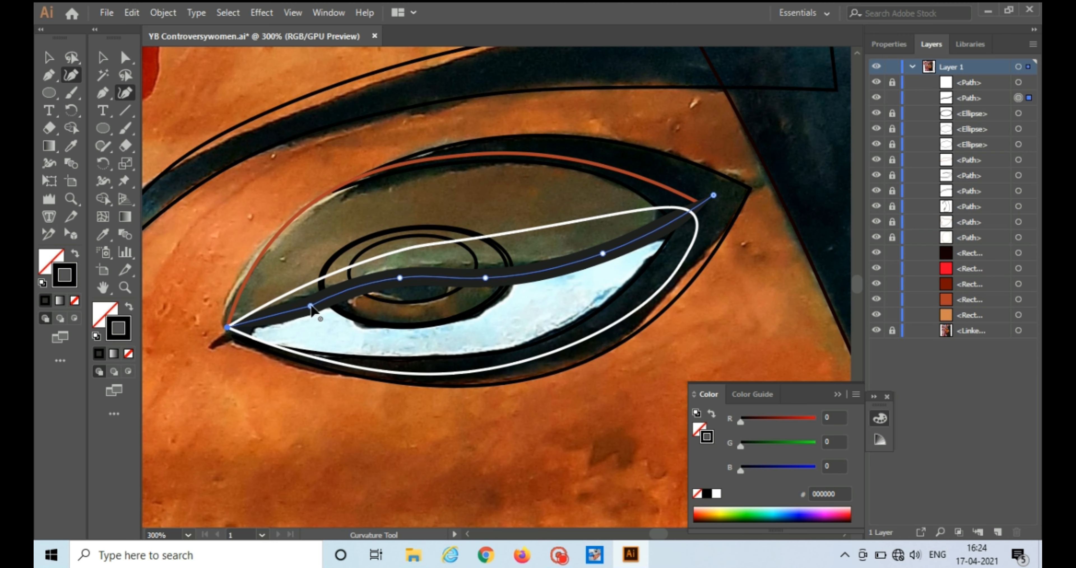
left_click_drag(312, 307, 311, 304)
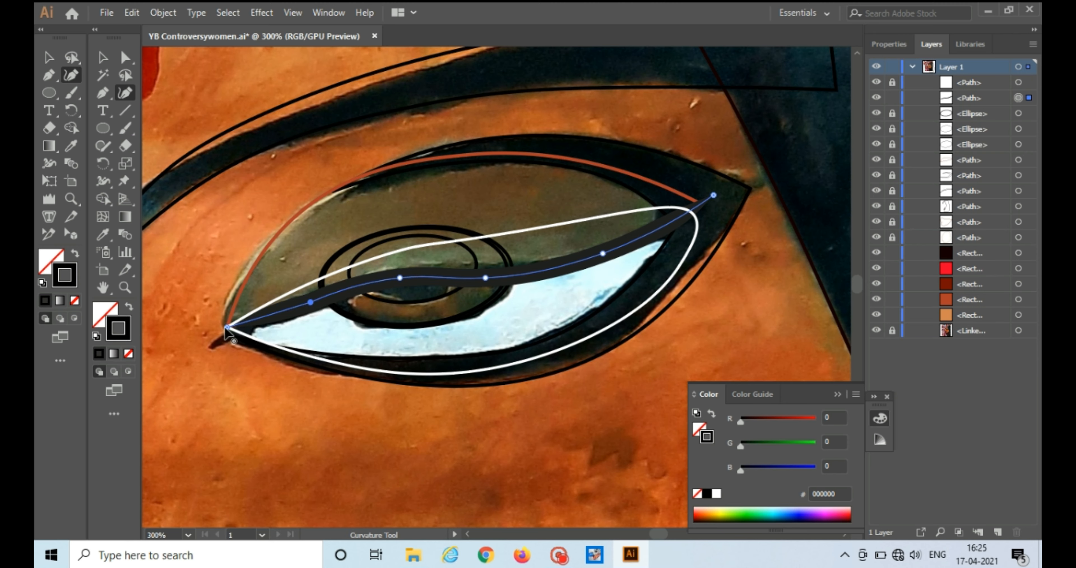
left_click_drag(224, 330, 228, 328)
left_click_drag(311, 303, 309, 299)
Draw an ellipse over the red forehead dot, then enlarge and reposition it to cover the dot.
key("z")
left_click(373, 336, "alt")
left_click(374, 336, "alt")
left_click(459, 184)
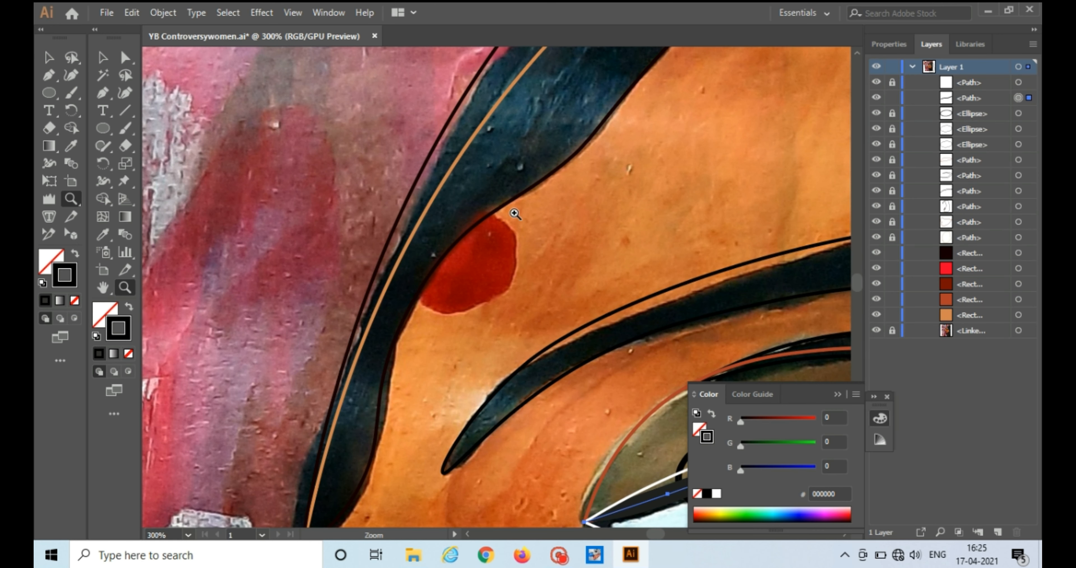
key("l")
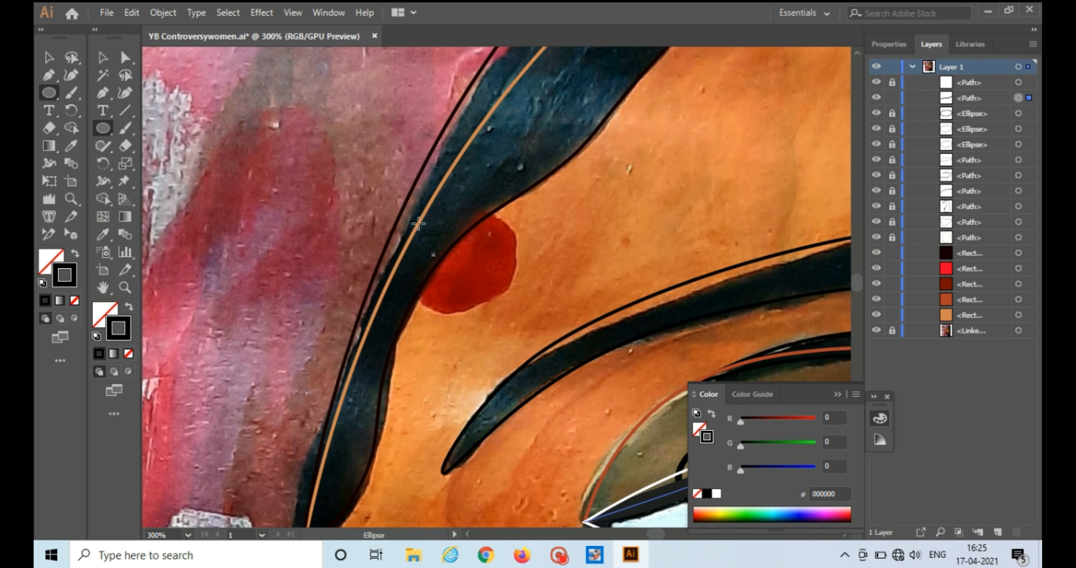
left_click_drag(418, 223, 518, 316)
key("v")
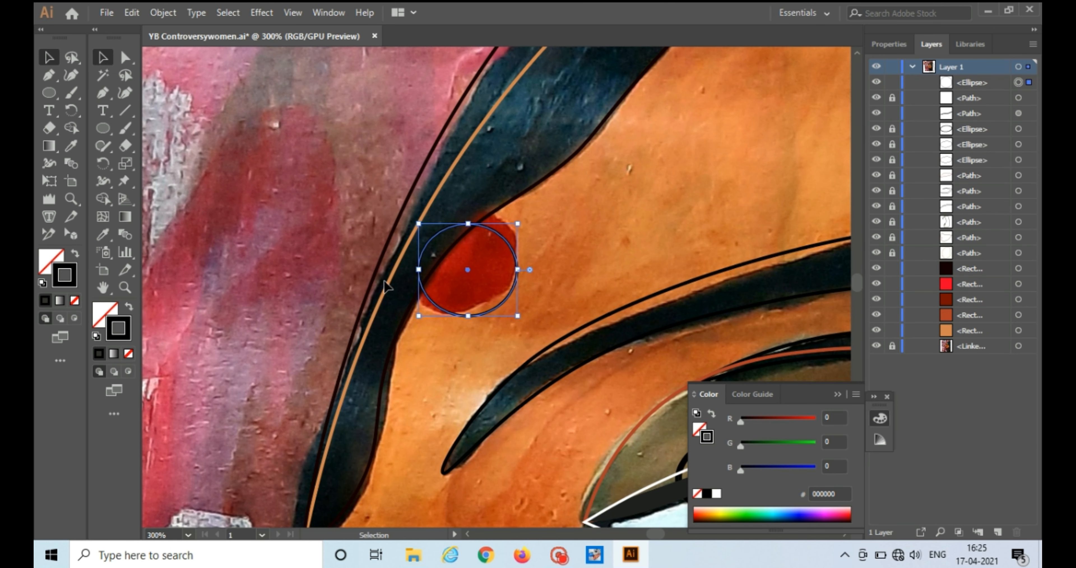
left_click_drag(419, 223, 406, 198)
left_click_drag(468, 269, 482, 331)
Reshape the forehead-dot ellipse with the Curvature tool by shifting its lower and upper anchors to follow the painted edge.
left_click(125, 93)
left_click_drag(476, 379, 454, 374)
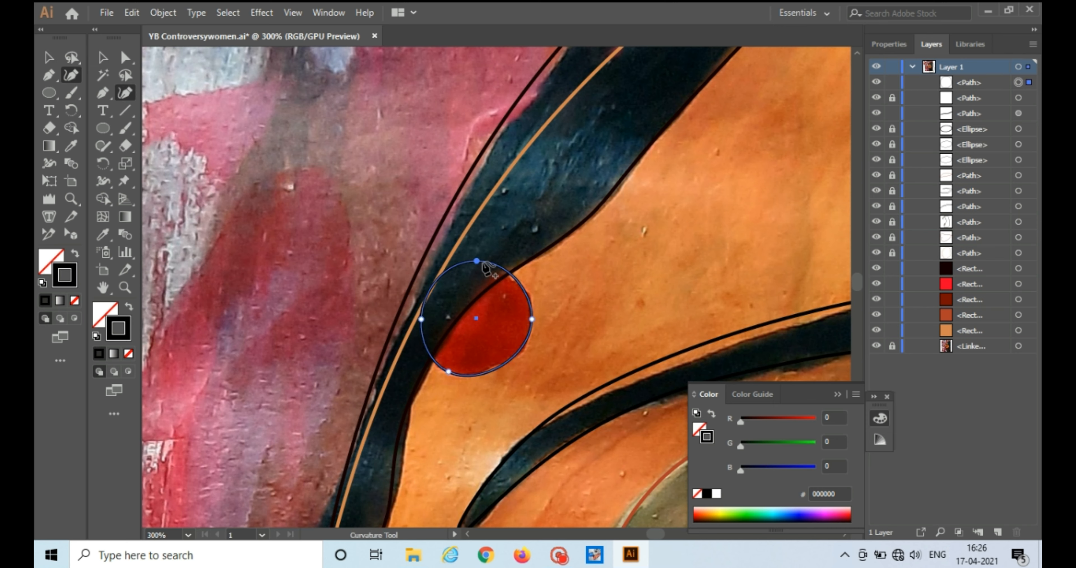
left_click_drag(476, 260, 509, 263)
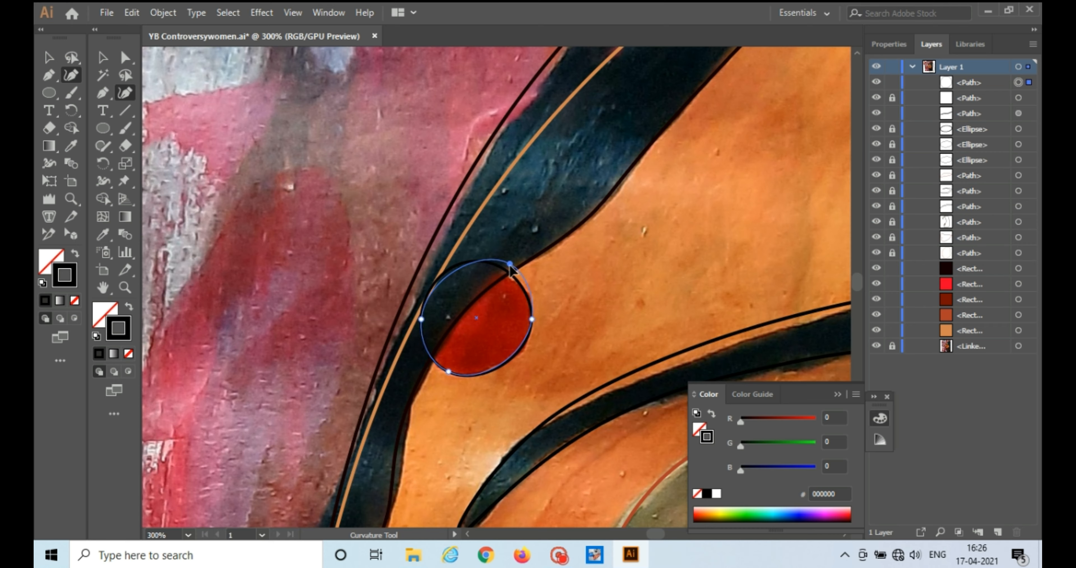
left_click_drag(510, 264, 501, 263)
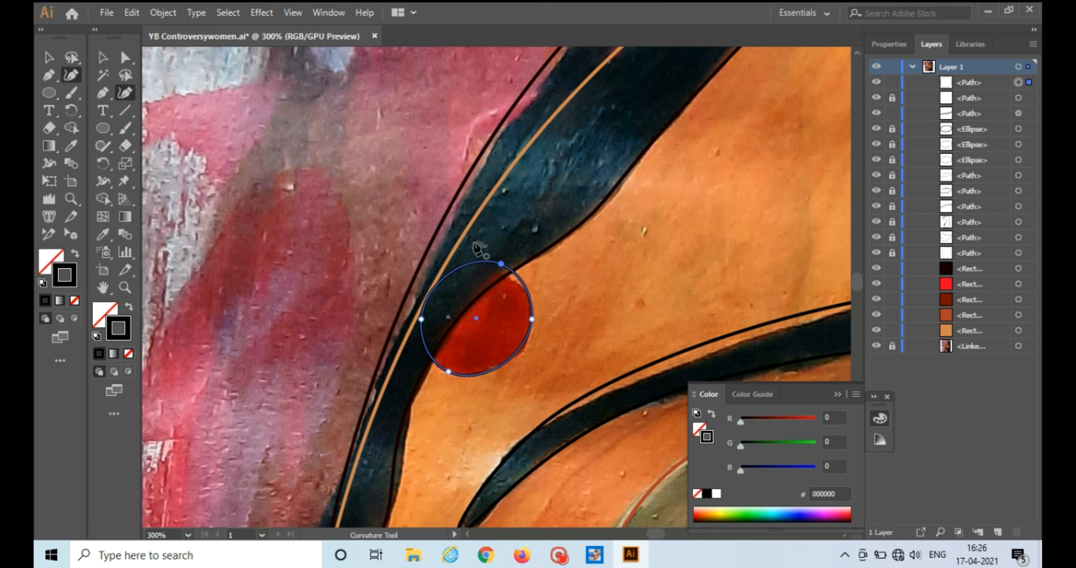
left_click(103, 58)
Start a Curvature path inside the nose and trace down the front edge of the dark hair to below chin level.
left_click(125, 287)
left_click(489, 311, "alt")
left_click(490, 312, "alt")
left_click(489, 312, "alt")
left_click(489, 311, "alt")
left_click(490, 311, "alt")
left_click(489, 311, "alt")
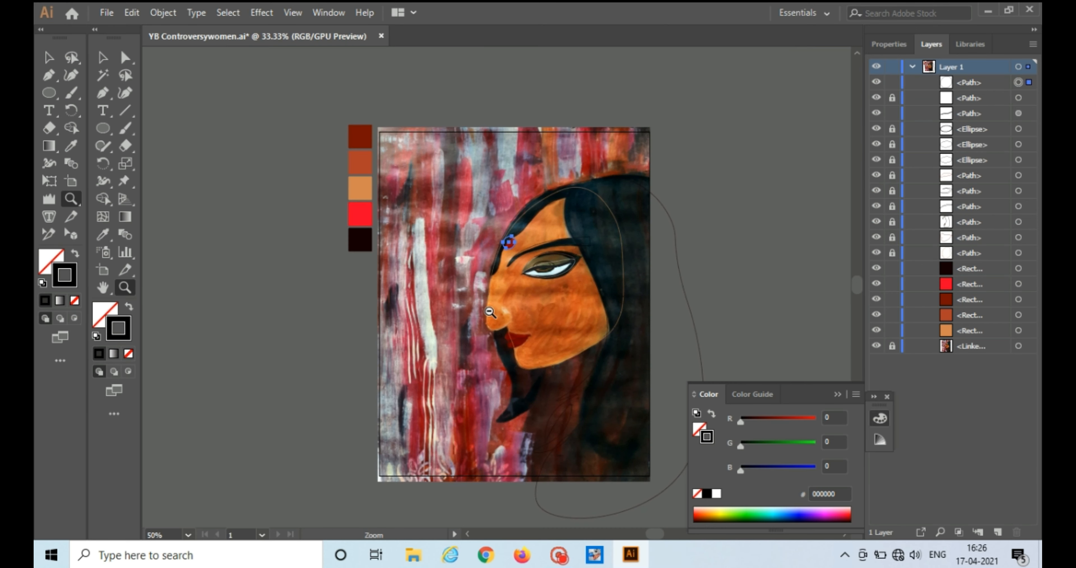
left_click(533, 318, "alt")
left_click(561, 316)
left_click(418, 285)
left_click(472, 305)
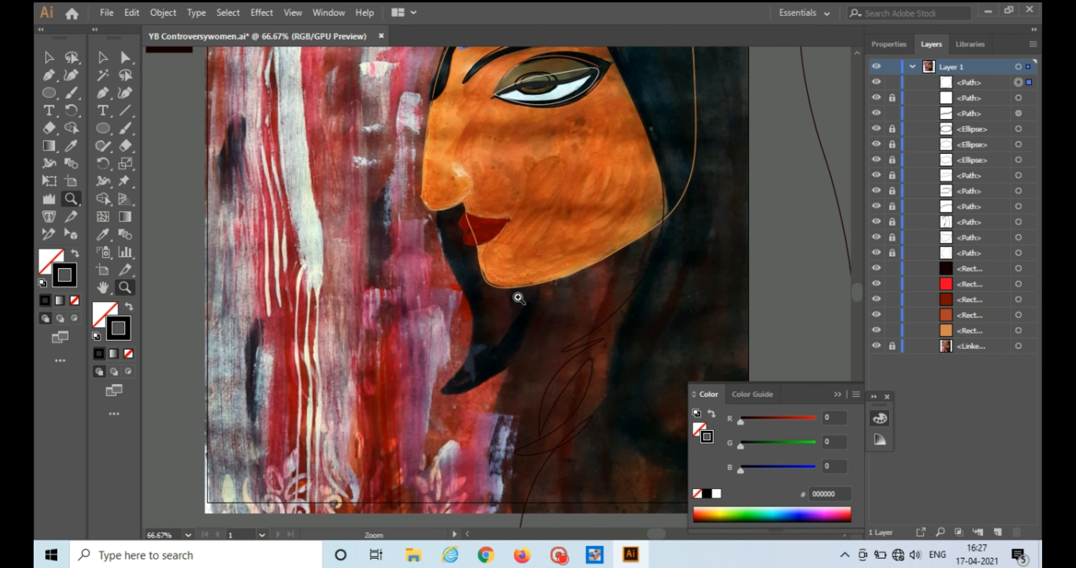
left_click(519, 297)
key("shift+grave")
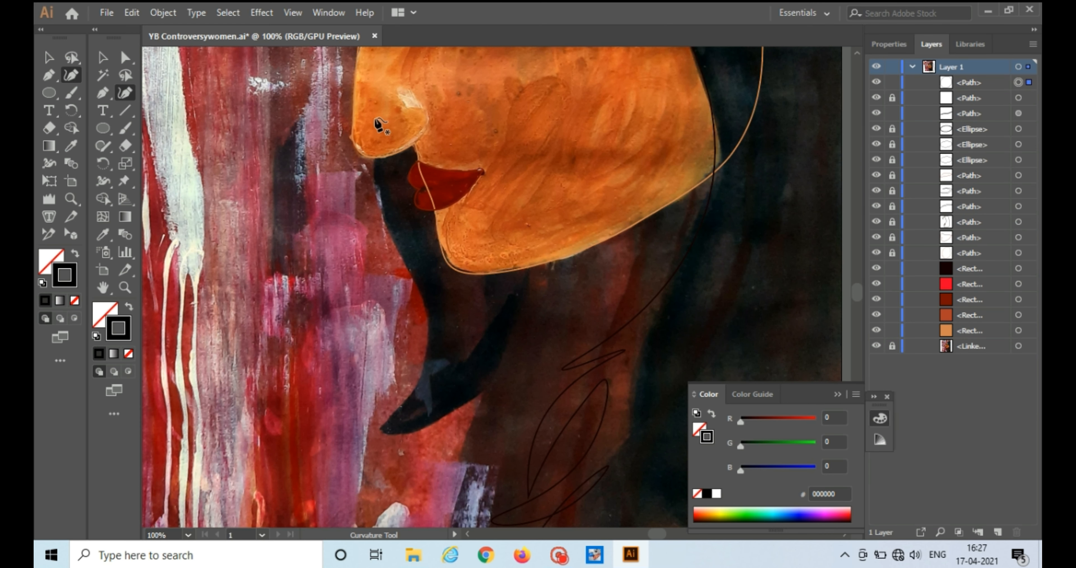
left_click(381, 117)
left_click(373, 176)
left_click(389, 237)
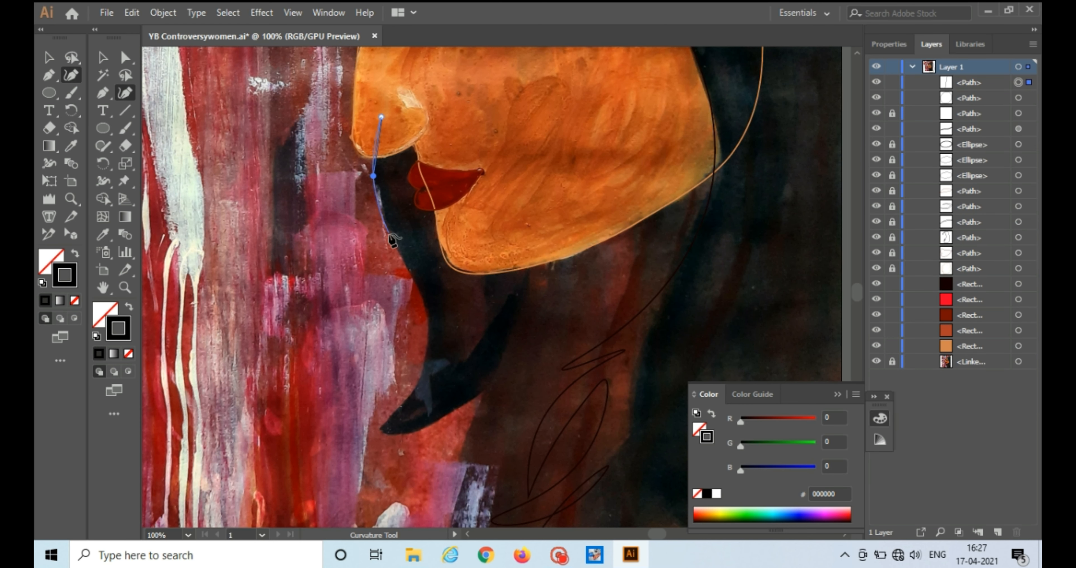
left_click(414, 283)
Continue the hair outline below the chin with small pointed strands zigzagging along the dark front edge.
left_click(416, 298)
left_click(419, 265)
left_click(422, 311)
left_click(412, 324)
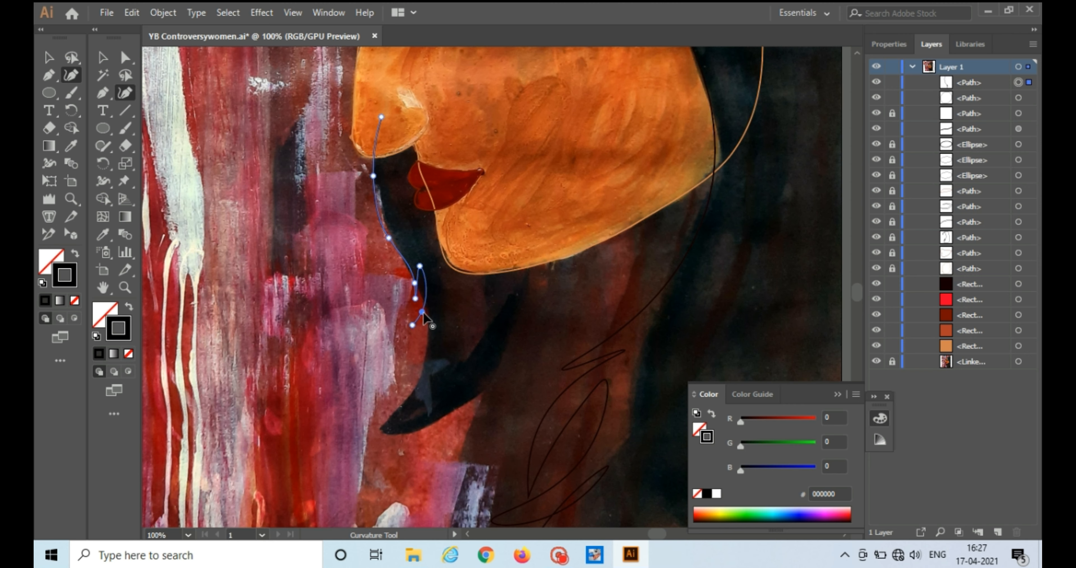
left_click_drag(422, 311, 417, 315)
left_click(412, 325)
left_click(430, 287)
left_click(425, 328)
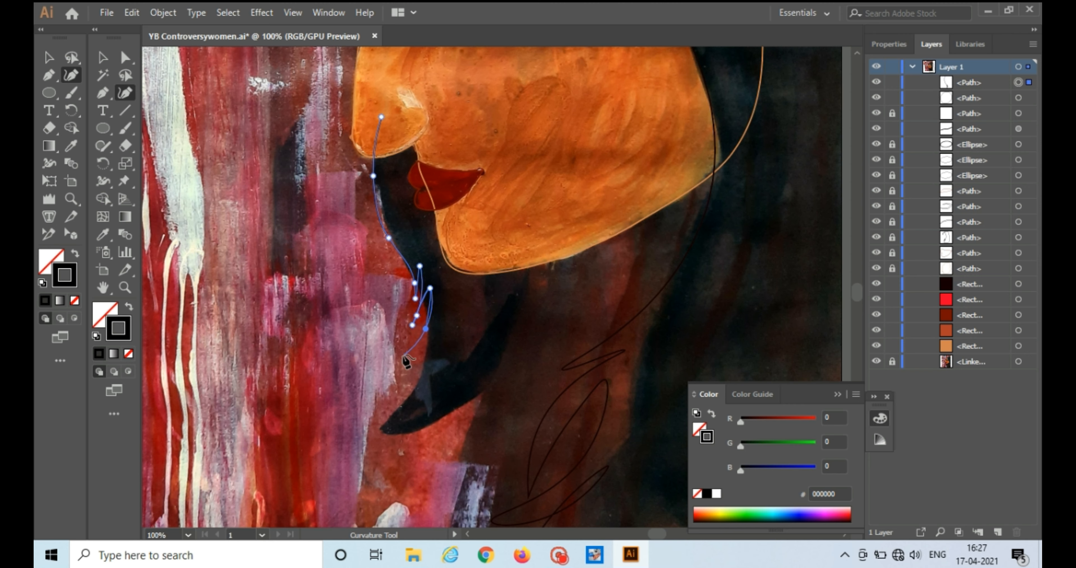
Extend the hair outline with a longer pointed strand and follow the dark lock down to its lower tip.
left_click(380, 374)
left_click(423, 364)
left_click(440, 338)
left_click(430, 374)
left_click(410, 401)
left_click(377, 435)
Carry the hair outline along the lock's underside and form further pointed strands down toward the painting's lower part.
left_click(479, 398)
left_click(484, 382)
left_click(472, 453)
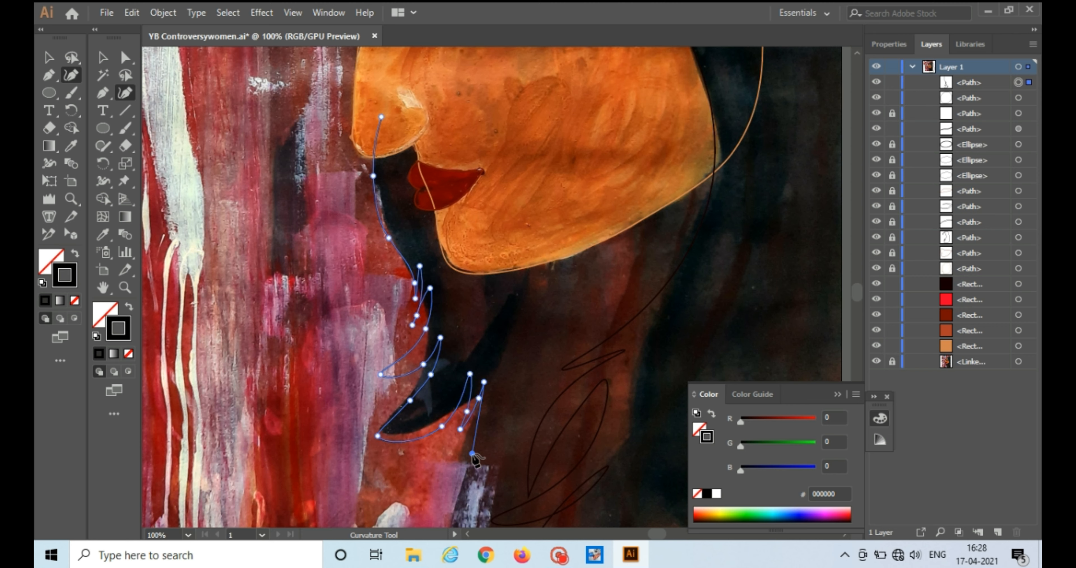
left_click(425, 518)
left_click(445, 509)
left_click(459, 491)
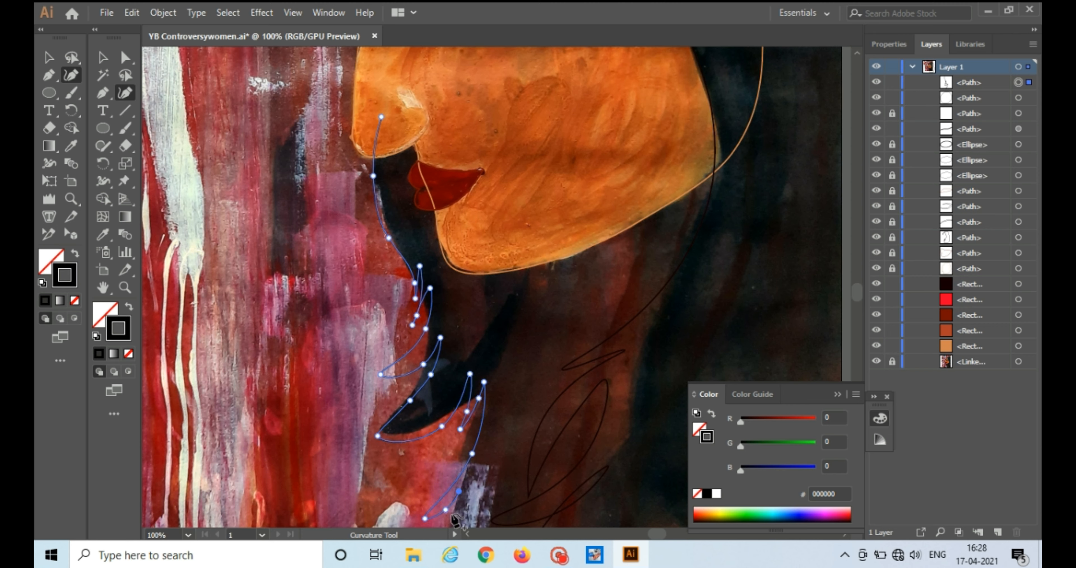
left_click(450, 517)
Continue the front hair outline with one more small pointed strand, down to the painting's lower edge.
key("z")
key("x")
left_click(470, 445, "alt")
left_click(502, 350)
left_click(499, 266)
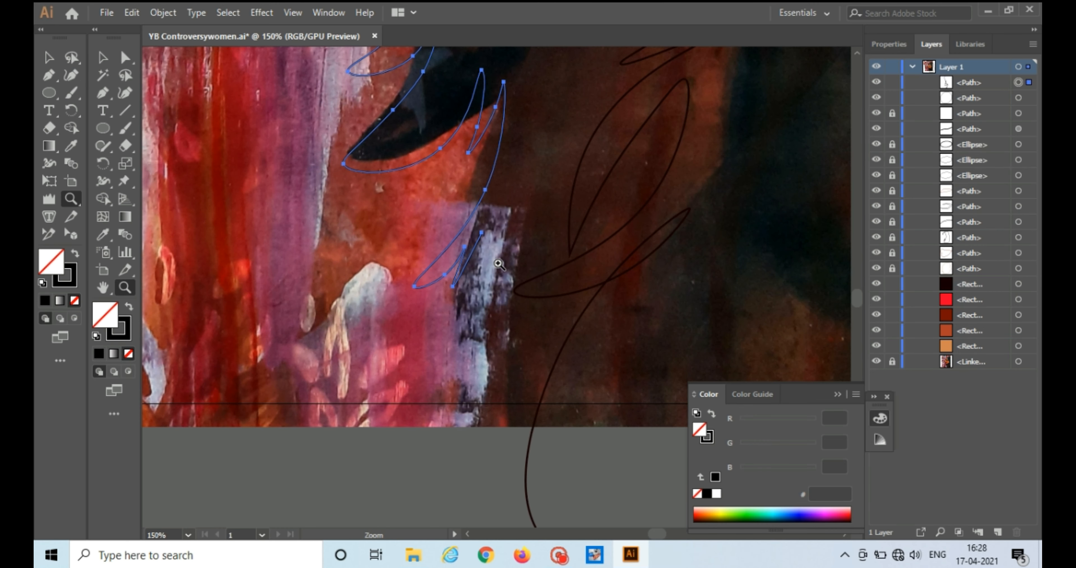
left_click(125, 92)
left_click(463, 311)
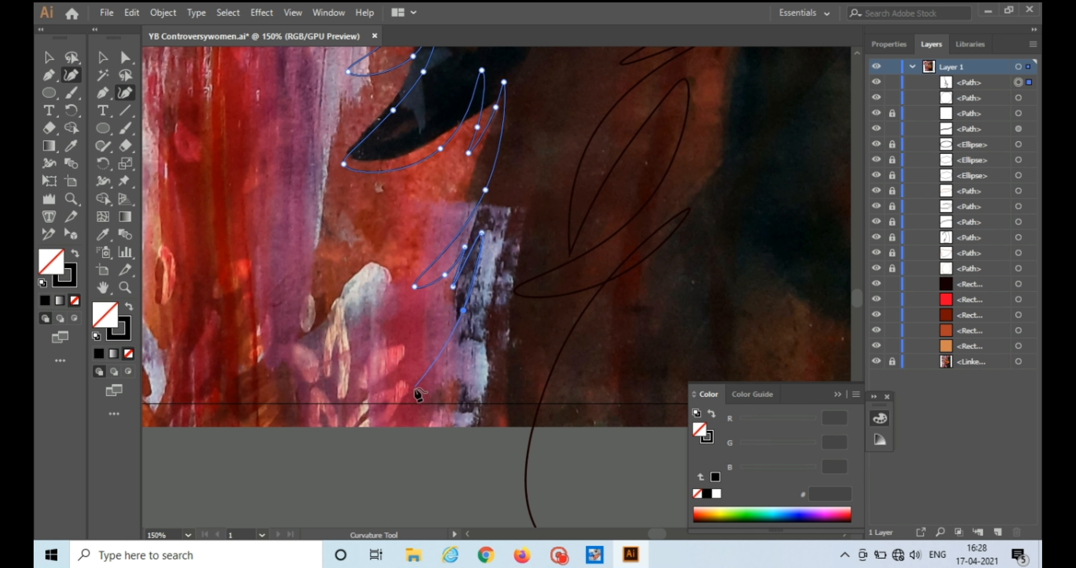
left_click(420, 398)
left_click(420, 417)
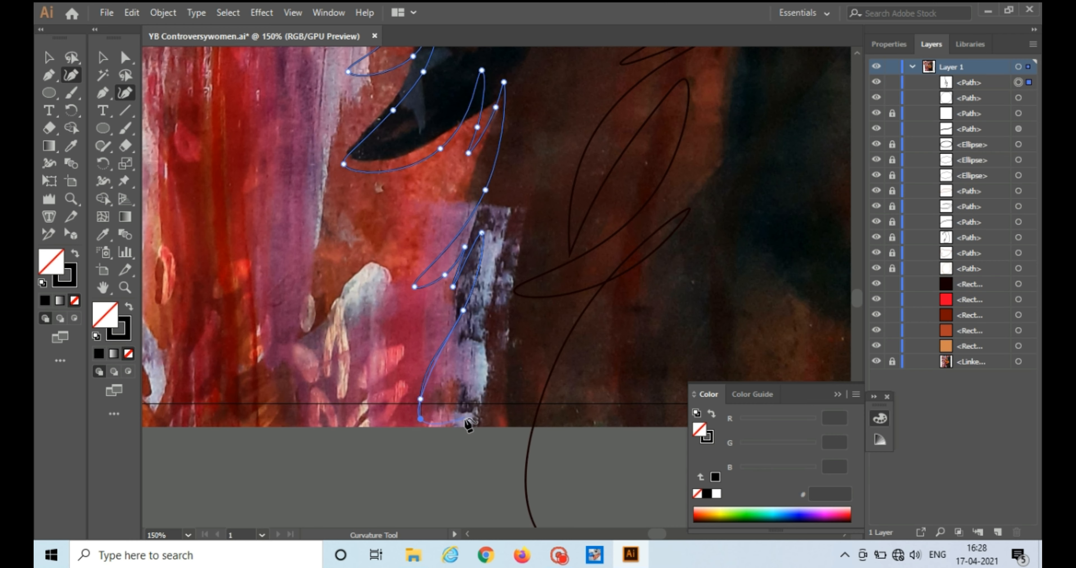
Carry the hair outline along the painting's lower edge, up through the dark hair and across the face, and close it inside the nose.
left_click(611, 413)
left_click(774, 304)
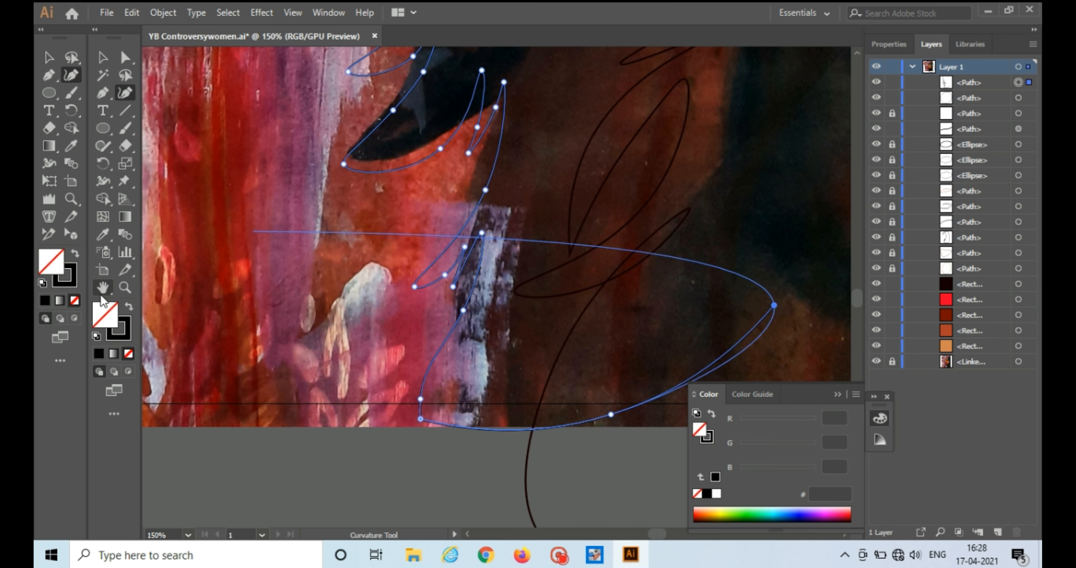
key("z")
left_click(627, 241, "alt")
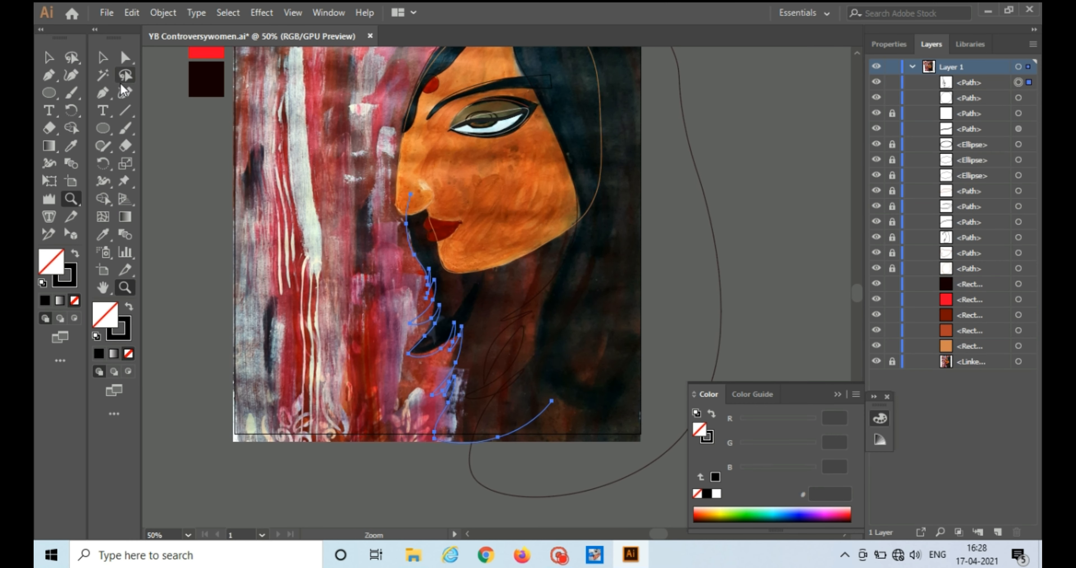
key("shift+grave")
left_click(589, 301)
left_click(581, 177)
left_click(458, 172)
left_click(411, 194)
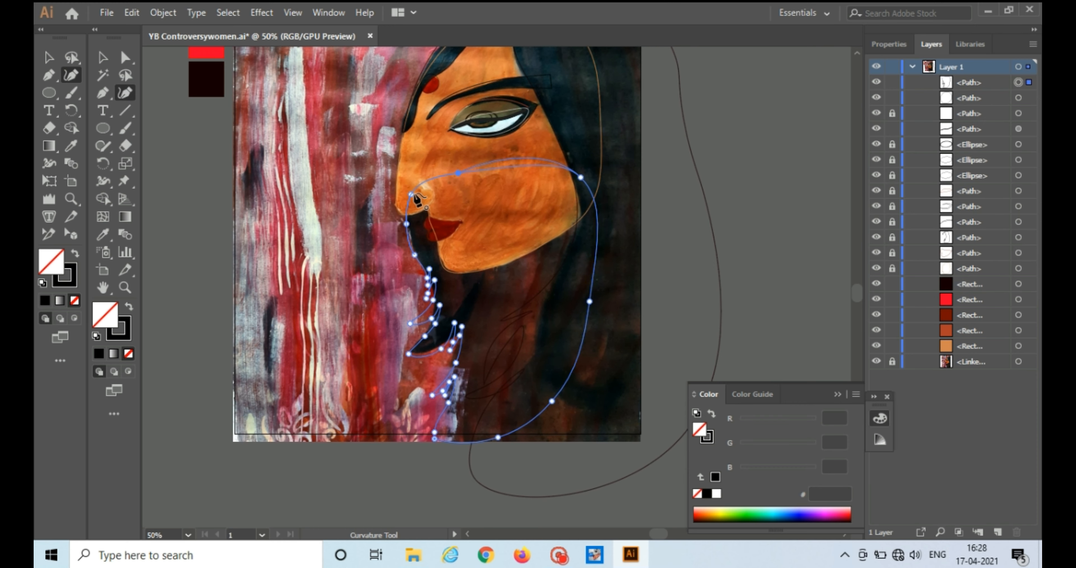
Move the painting image off the artboard to the left of the colour swatches.
left_click(102, 59)
left_click(163, 208)
left_click(410, 294)
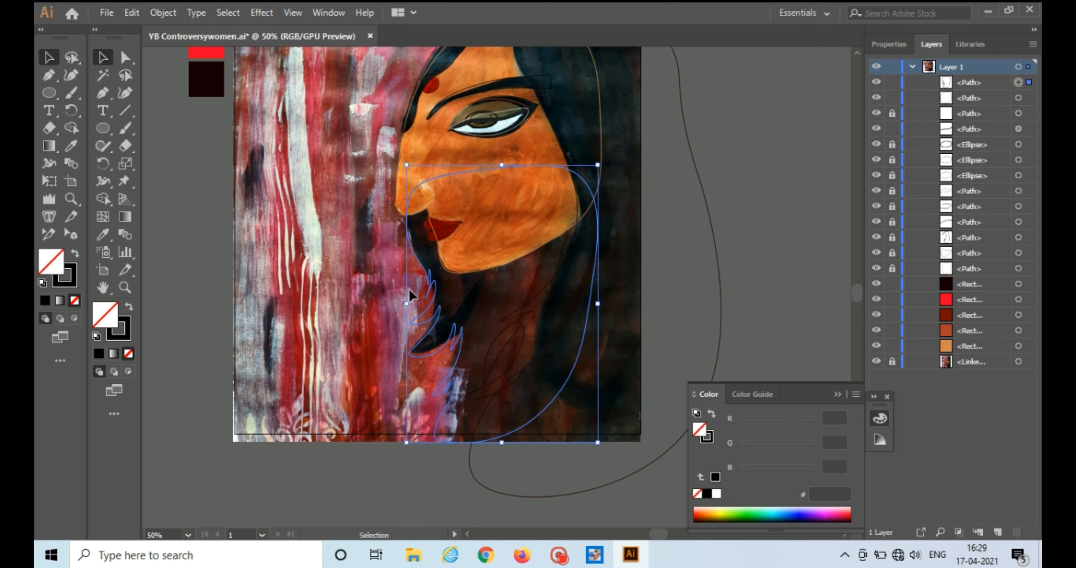
key("ctrl+minus")
key("ctrl+minus")
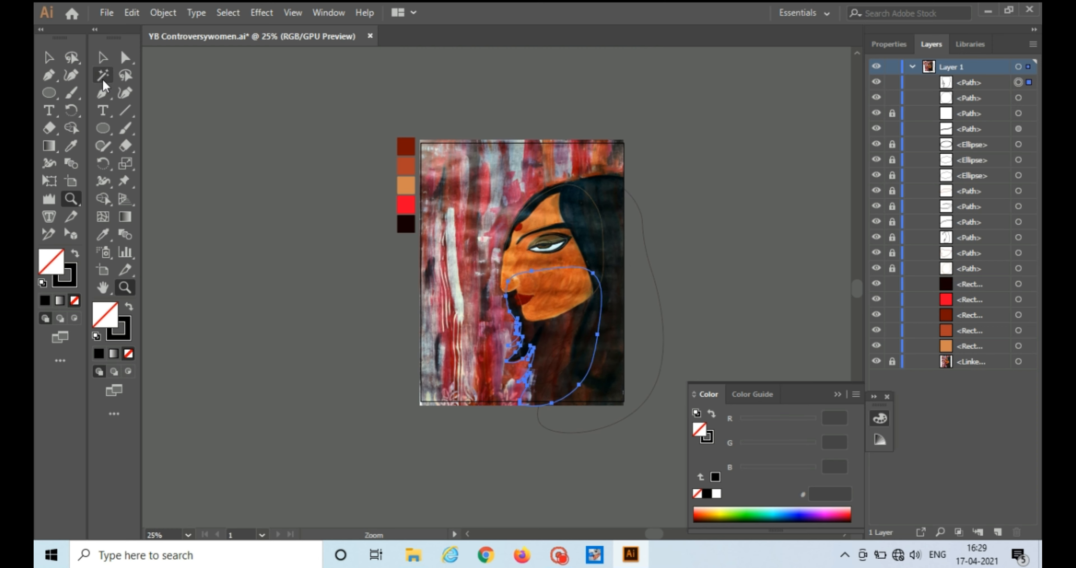
left_click(472, 352)
left_click_drag(476, 359, 232, 361)
Give the front hair shape a black fill in place of its stroke and send it to the back.
left_click(518, 349)
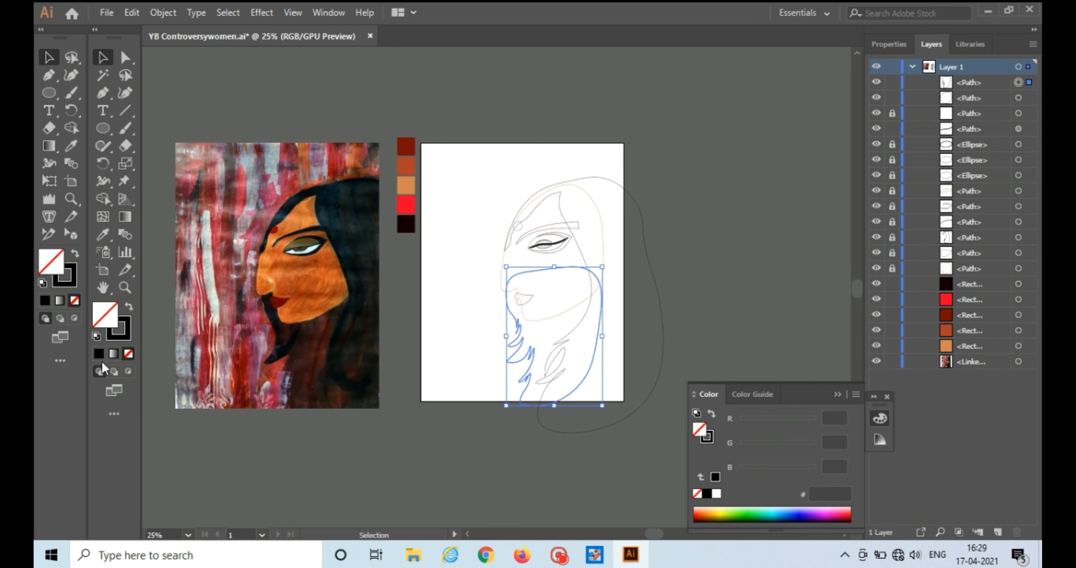
key("shift+x")
right_click(550, 321)
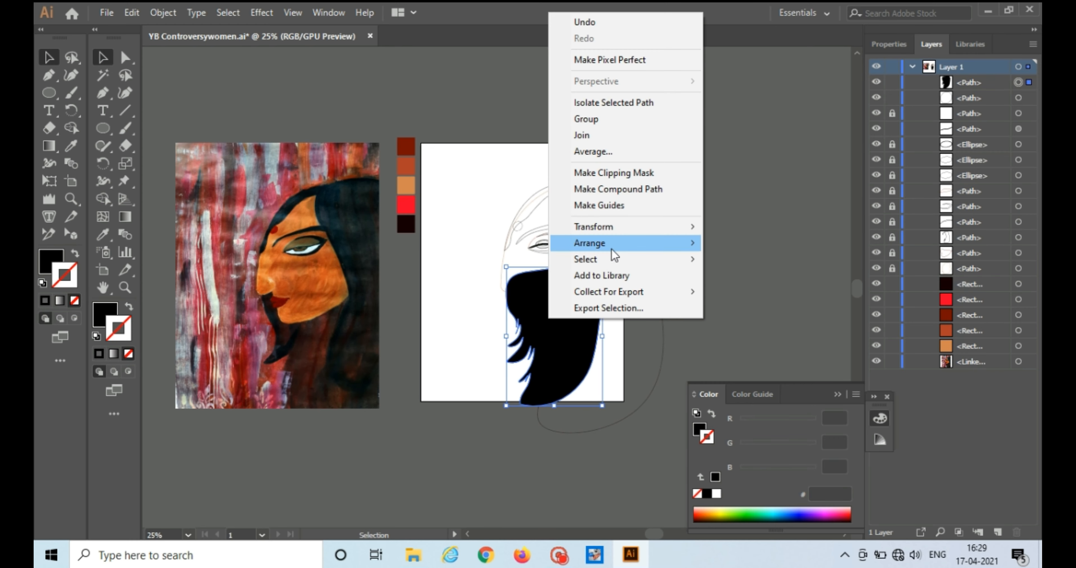
mouse_move(614, 247)
left_click(747, 292)
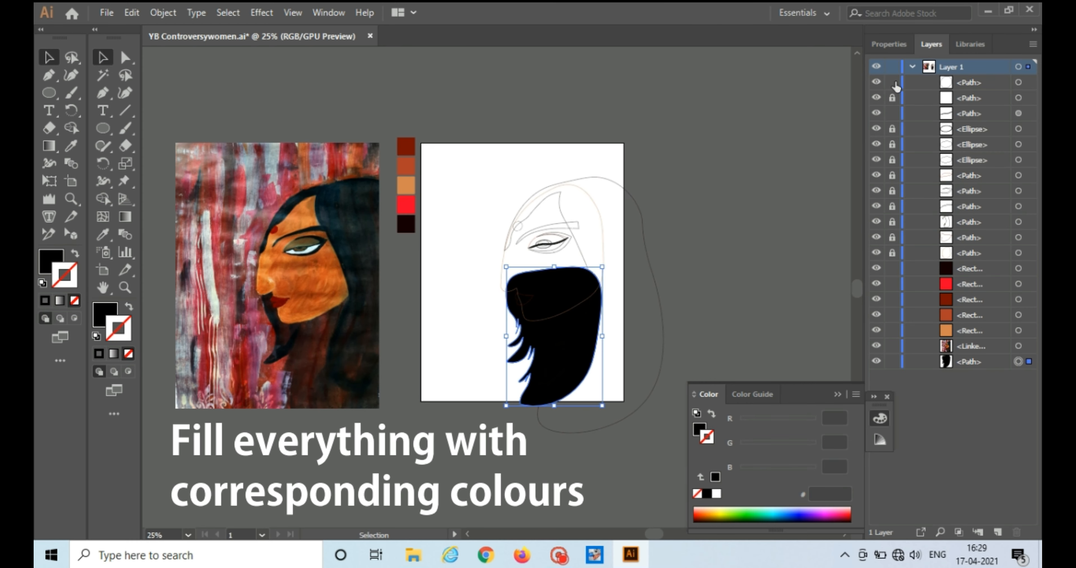
Hide the black front hair shape and unlock the locked traced paths.
left_click(877, 361)
left_click(126, 287)
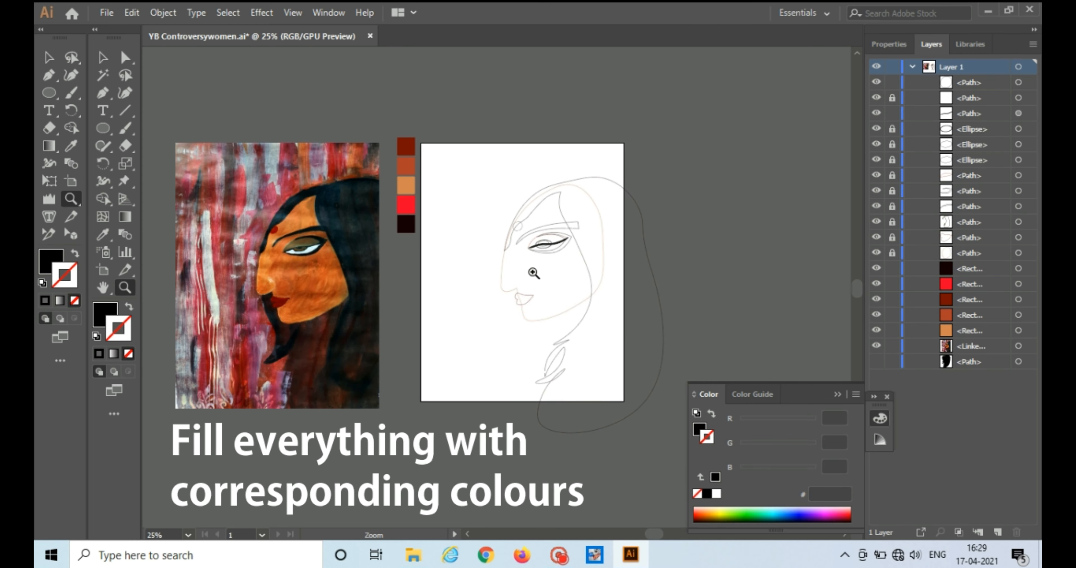
double_click(533, 271)
left_click(101, 60)
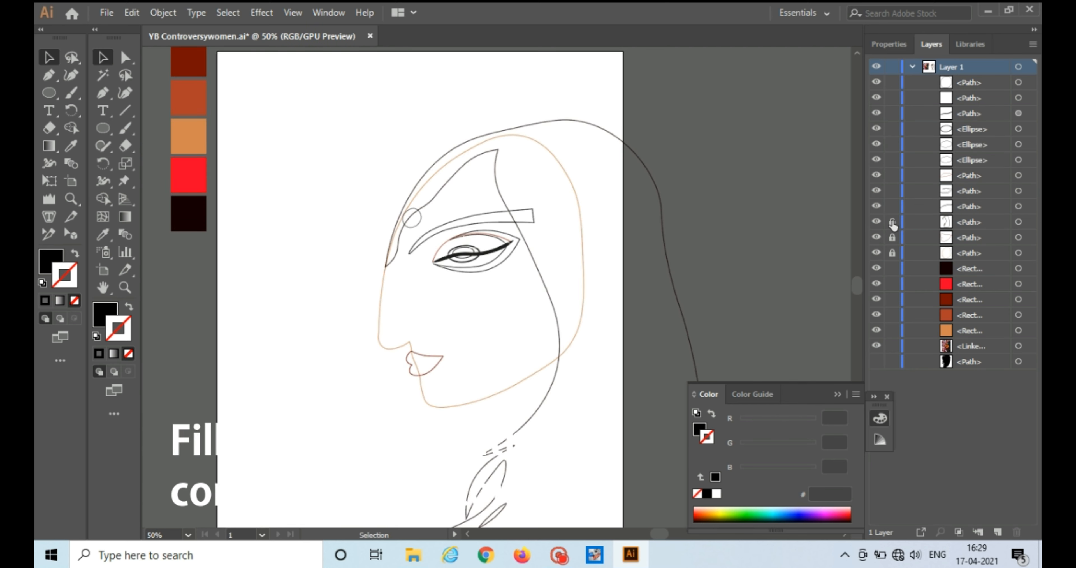
Fill the face shape with the light orange skin colour and remove its stroke.
left_click(382, 287)
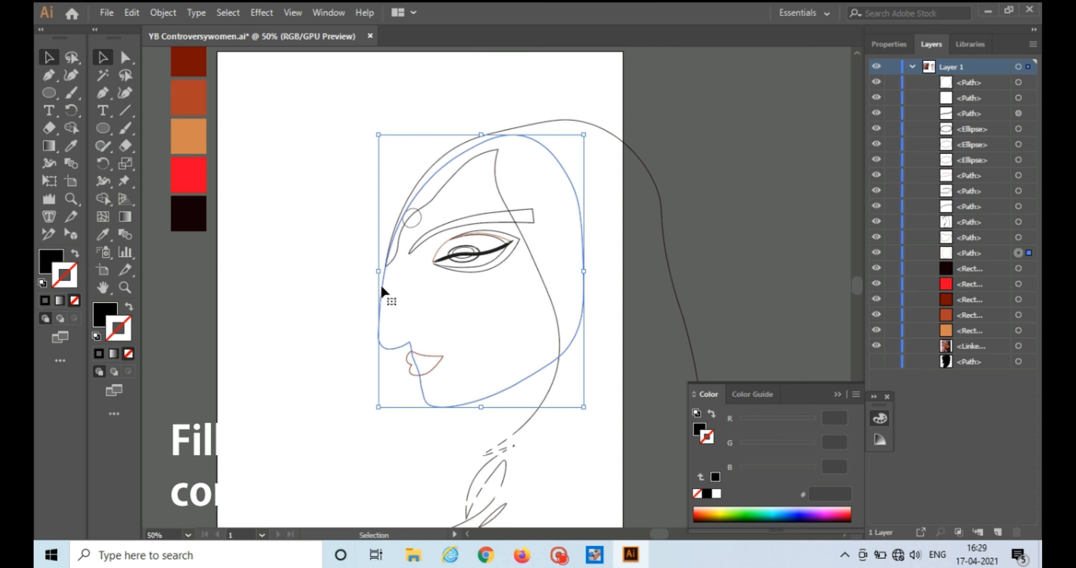
left_click(99, 316)
left_click(99, 353)
left_click(132, 335)
left_click(129, 353)
left_click(189, 330)
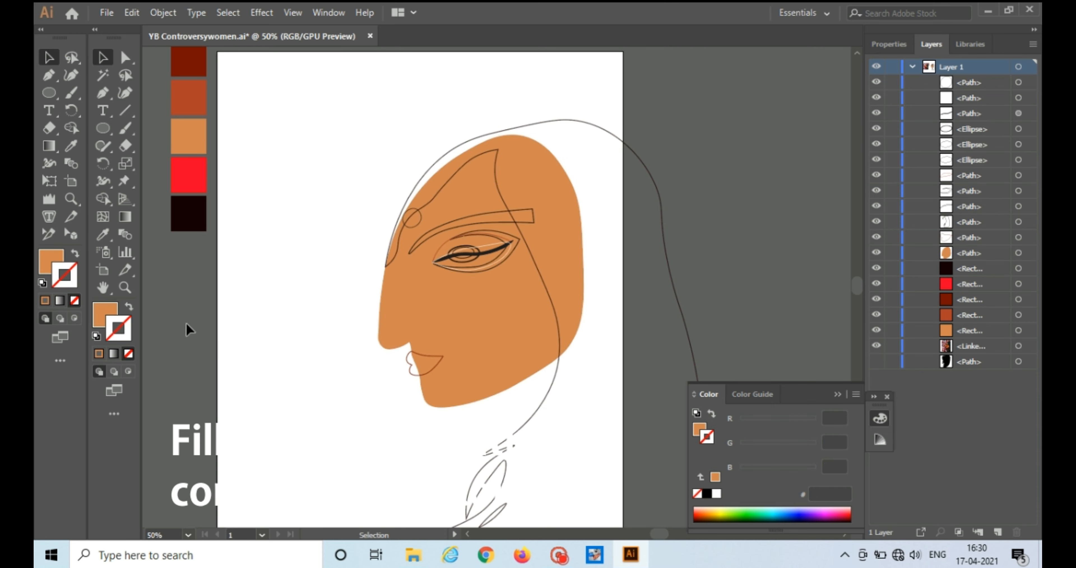
Fill the lips with dark red #731000 and remove their stroke.
left_click(407, 362)
left_click(99, 353)
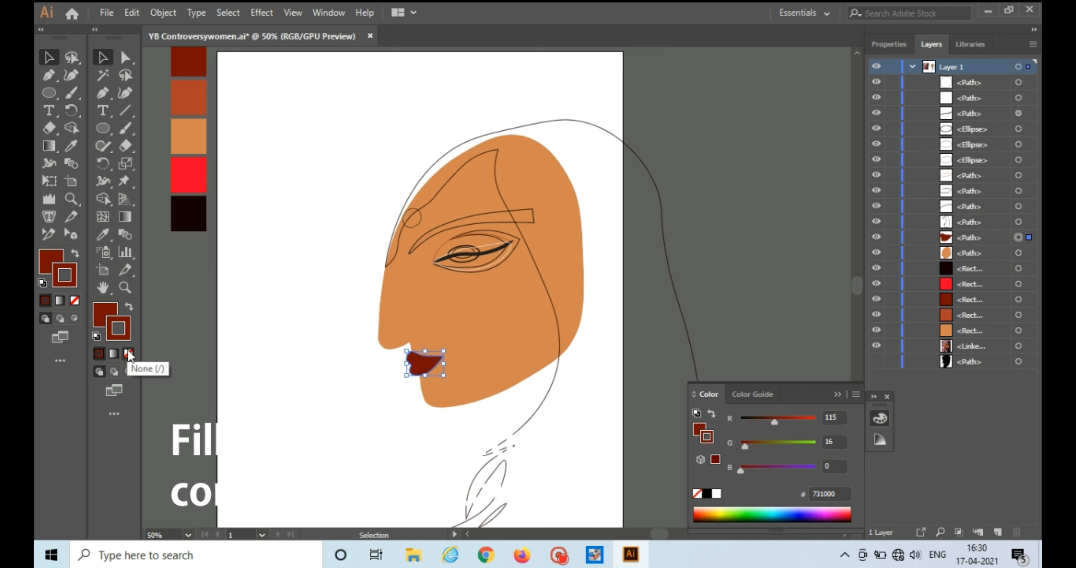
left_click(167, 338)
Fill the eyebrow shape with solid black and remove its stroke.
left_click(422, 233)
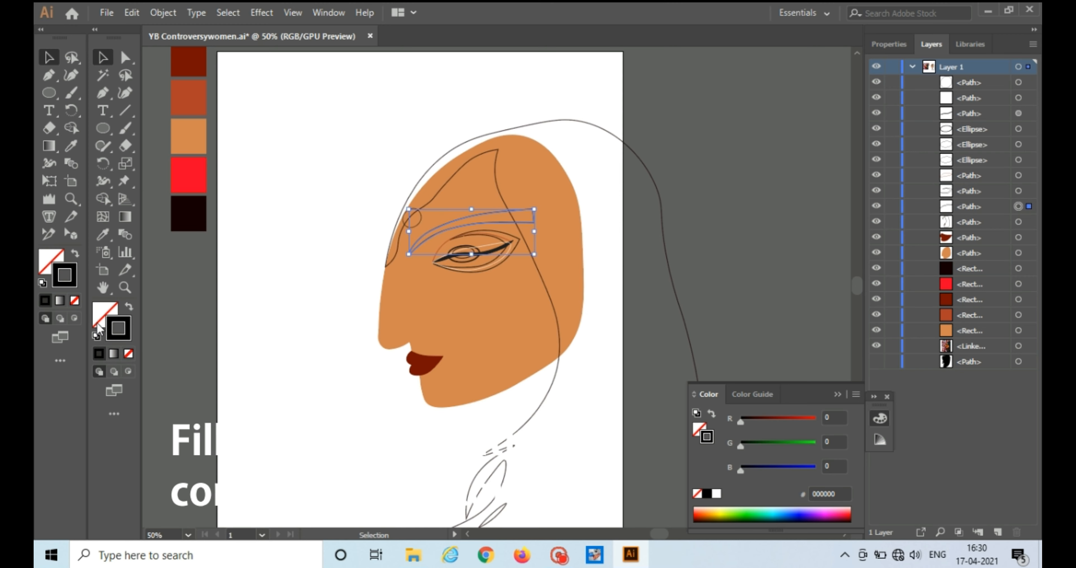
left_click(99, 353)
left_click(126, 336)
left_click(129, 353)
left_click(162, 309)
left_click(448, 166)
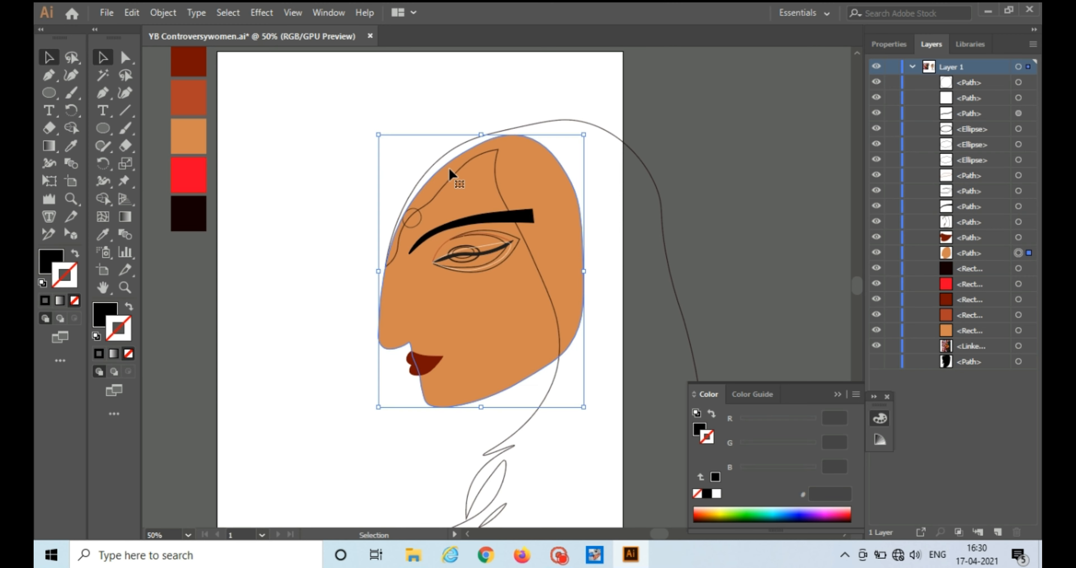
left_click(270, 233)
Fill the forehead dot with the bright red sampled from the colour swatches.
left_click(406, 225)
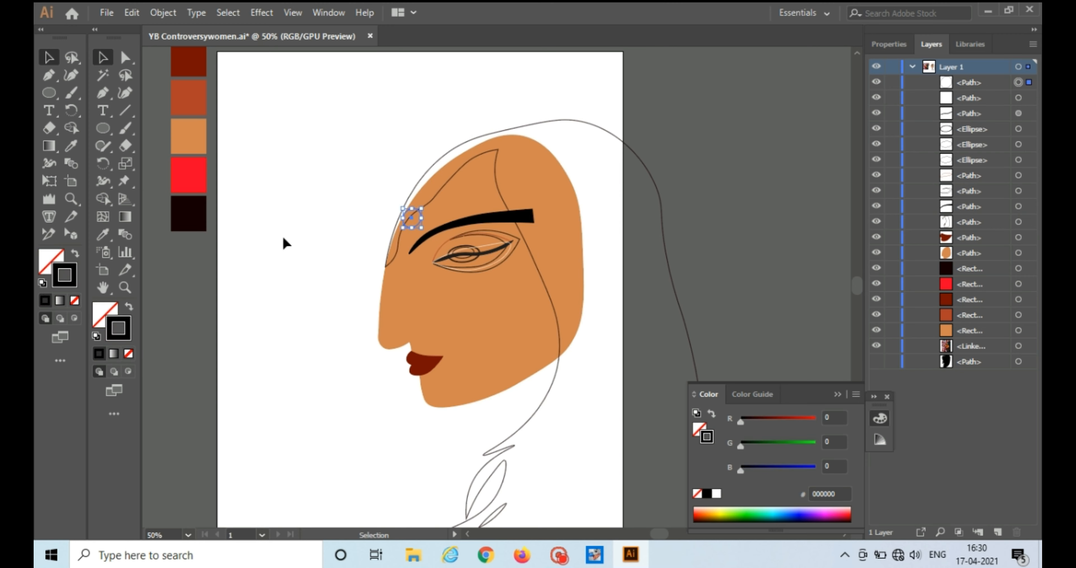
left_click(50, 259)
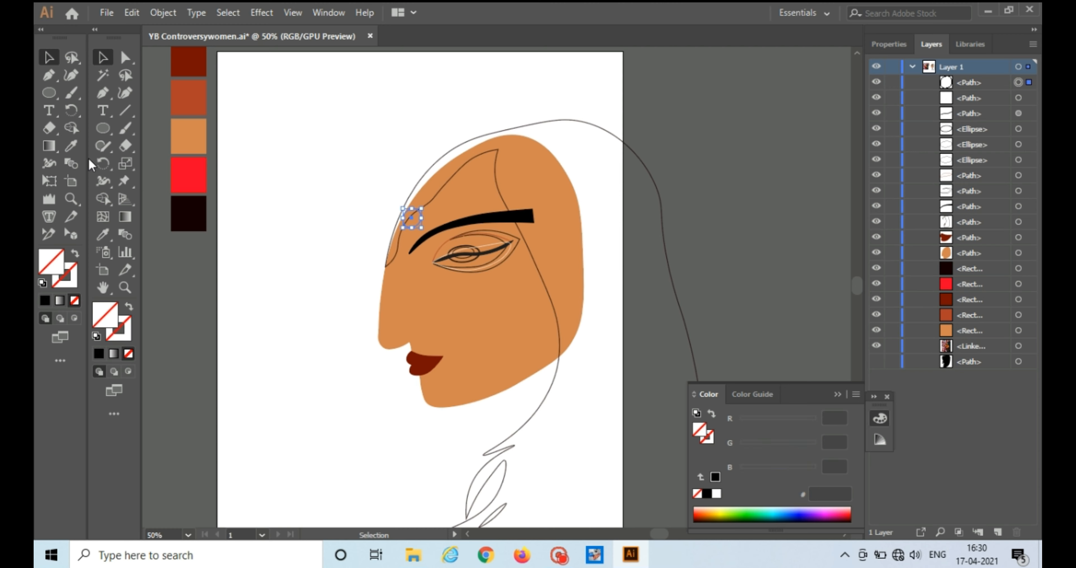
left_click(71, 146)
left_click(196, 176)
key("v")
left_click(169, 278)
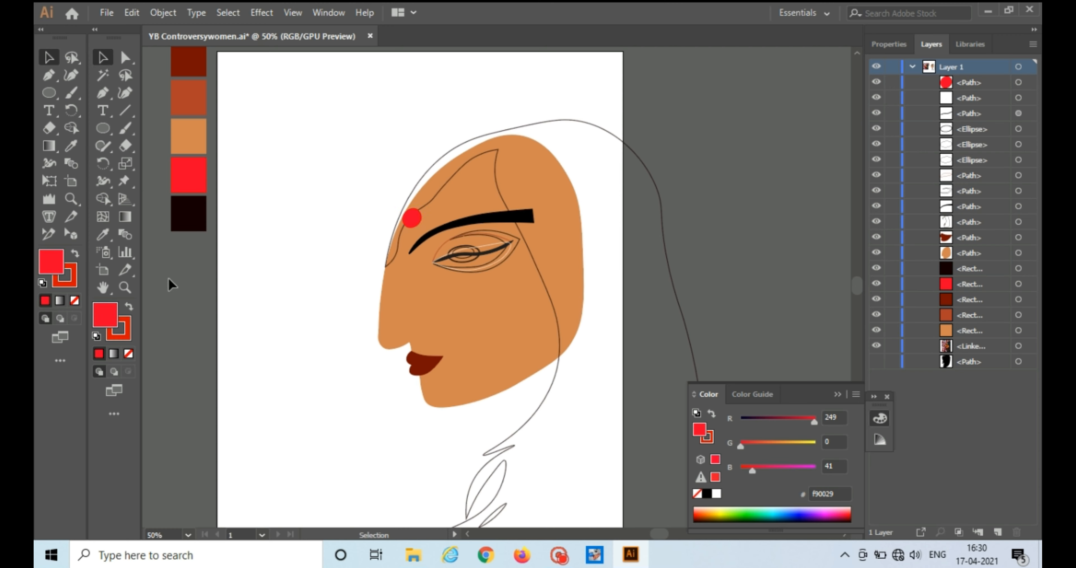
Fill the large hair shape with the near-black swatch colour and show the hidden front hair shape again.
left_click(539, 267)
key("i")
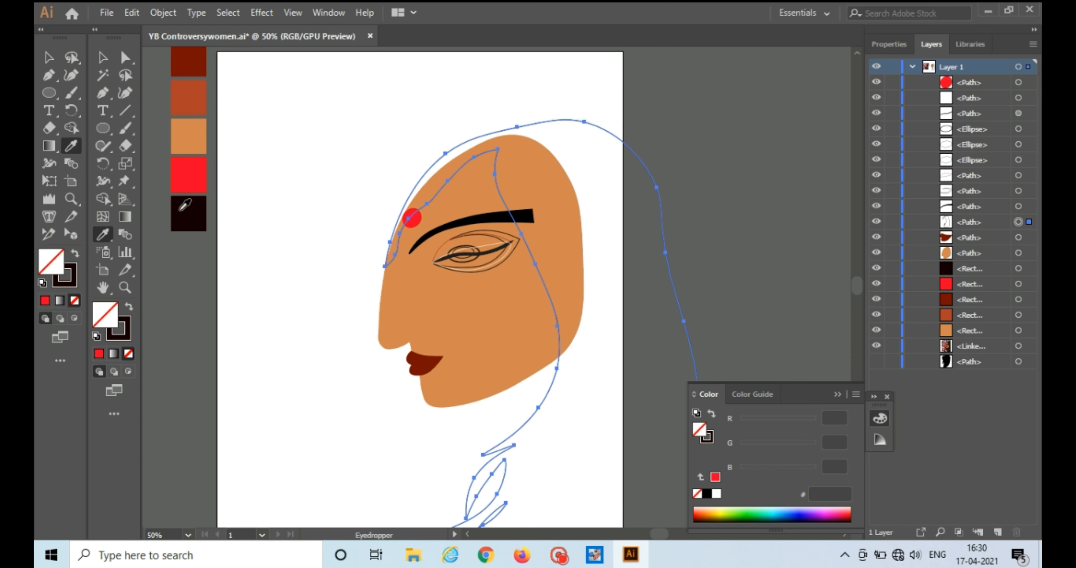
left_click(188, 214)
left_click(101, 58)
left_click(147, 286)
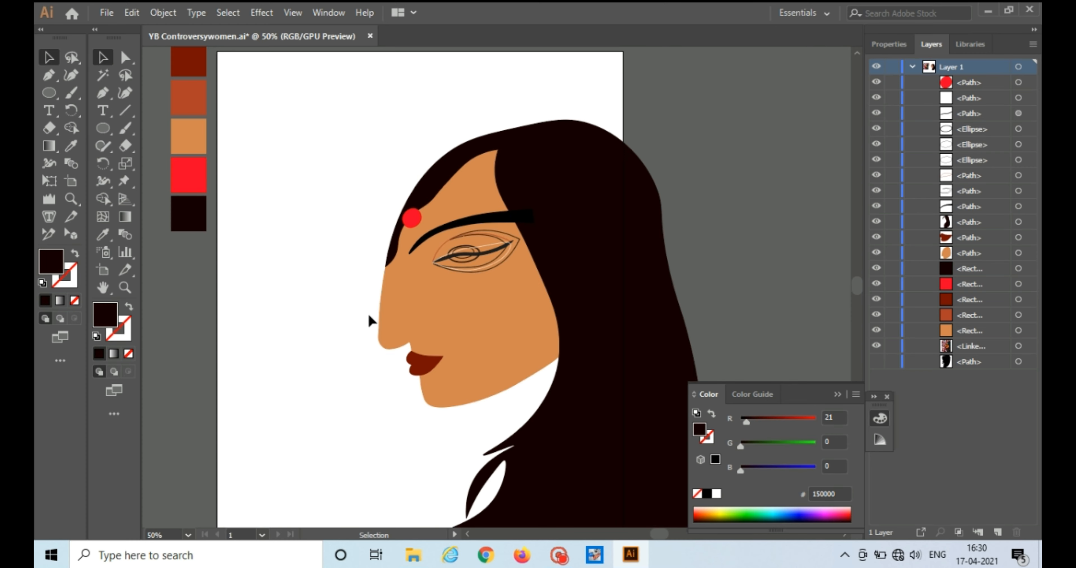
left_click(876, 361)
Turn the upper eyelid's rust-brown stroke into a fill with no stroke.
left_click(125, 288)
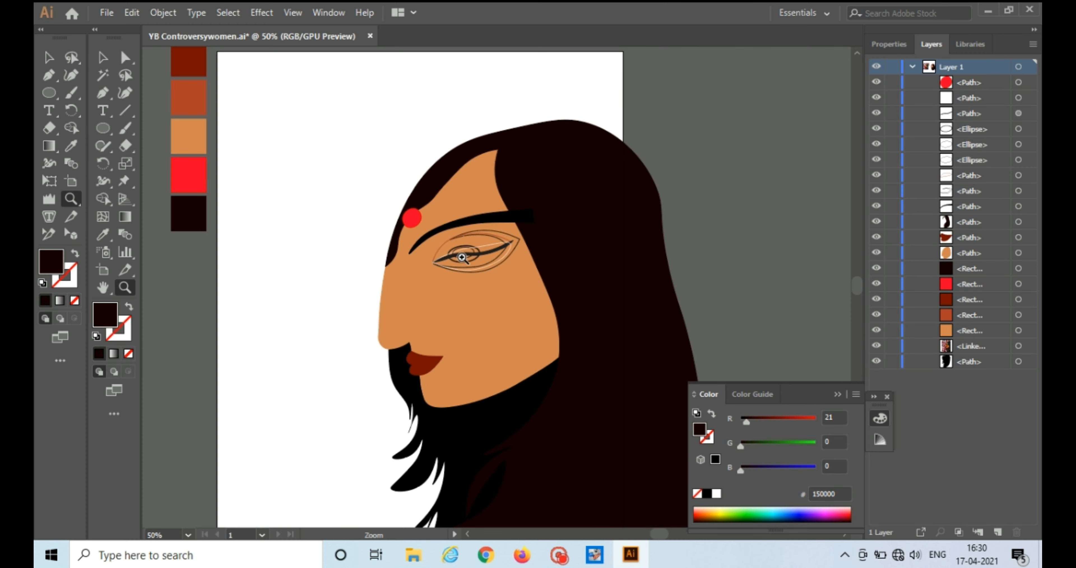
left_click(477, 268)
left_click(478, 268)
left_click(480, 271)
left_click(103, 60)
left_click(441, 345)
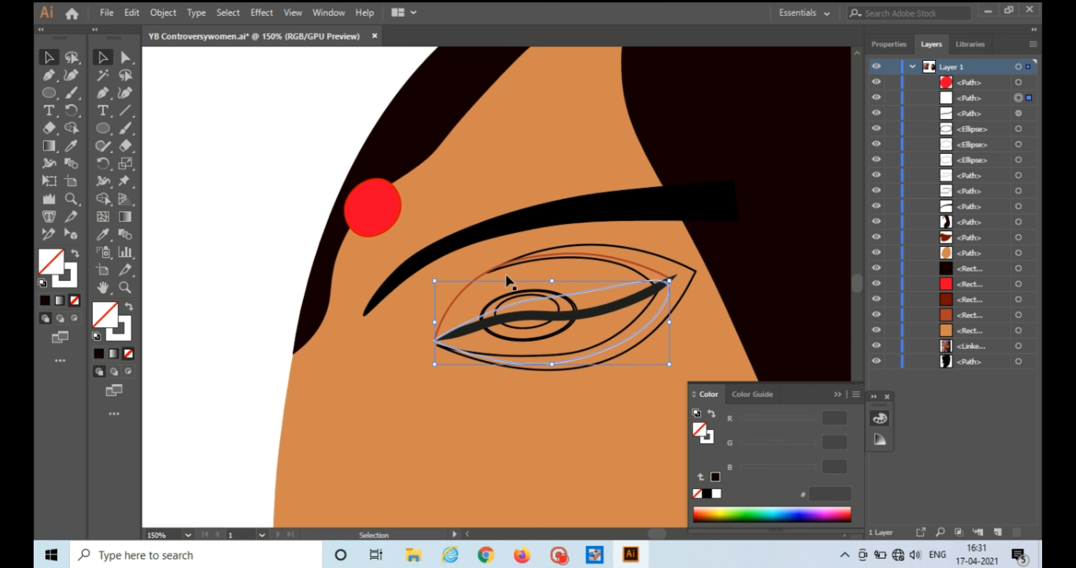
left_click(621, 254)
left_click(450, 305)
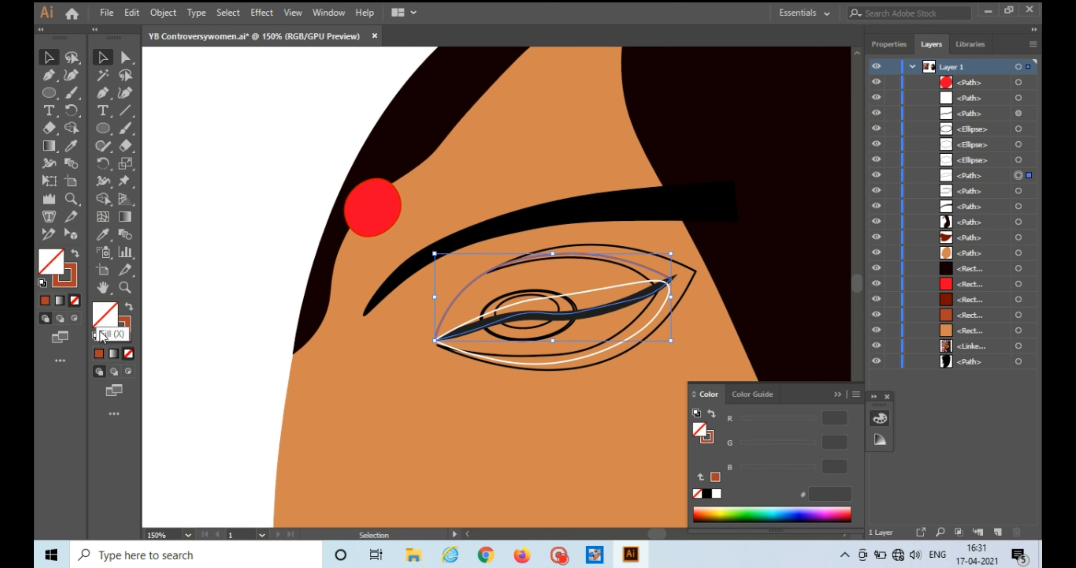
key("shift+x")
left_click(188, 334)
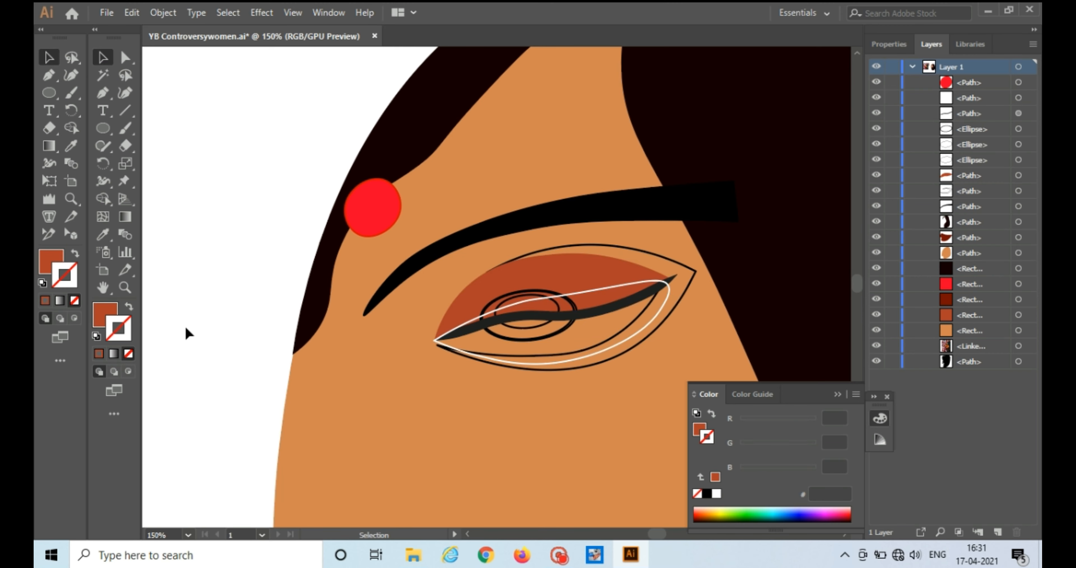
Fill the inner eye shape with white and remove its stroke.
left_click(562, 331)
left_click(593, 351)
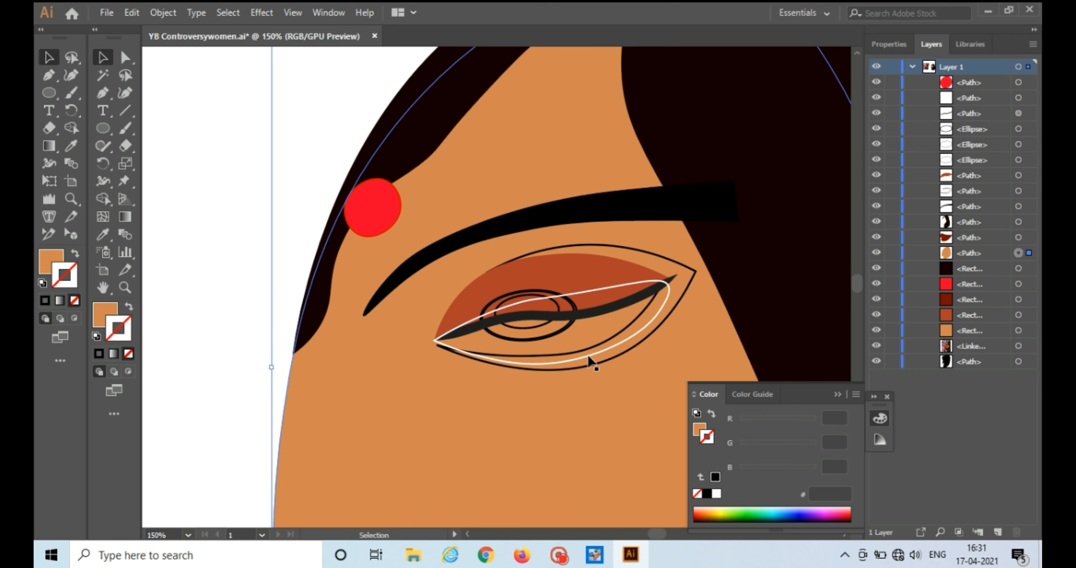
left_click(588, 357)
left_click(112, 309)
left_click(99, 354)
left_click(128, 354)
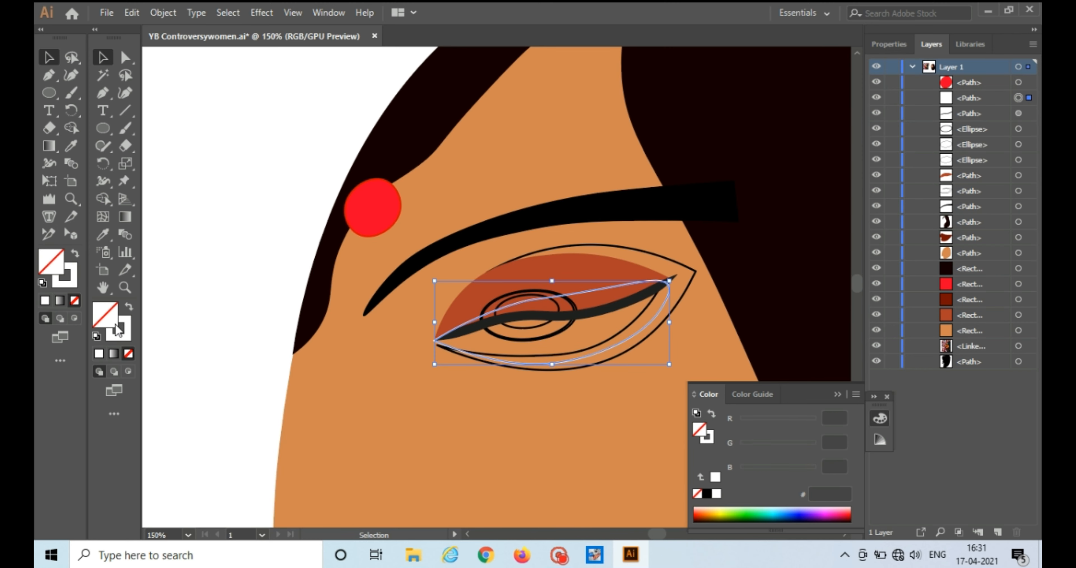
left_click(99, 354)
Bring the rust-brown eyelid shape forward one level in the stacking order.
left_click(562, 258)
right_click(562, 257)
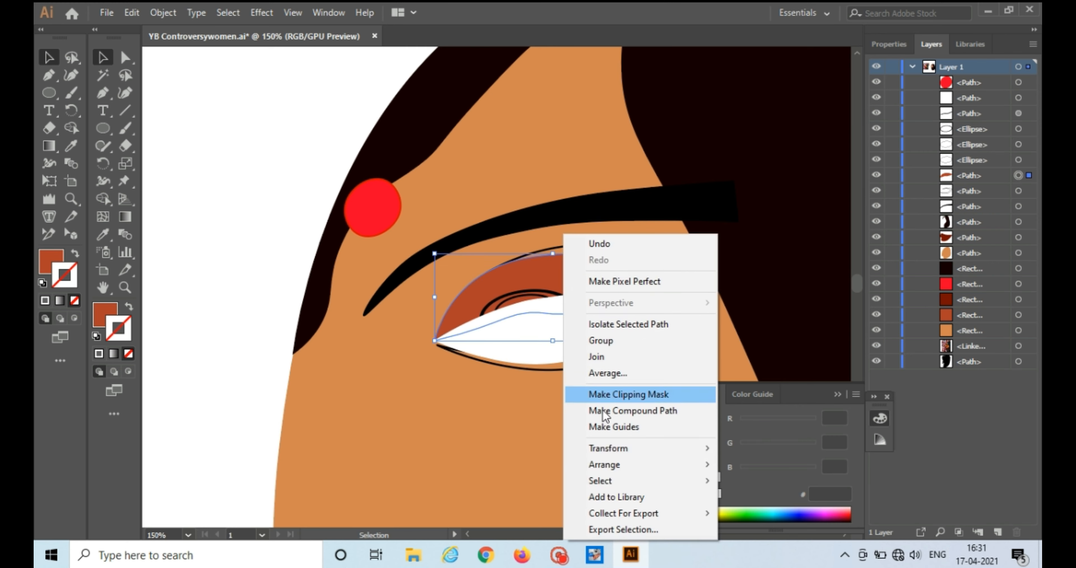
mouse_move(604, 464)
left_click(760, 464)
left_click(250, 266)
Hide the white eye shape that covers the iris ellipses.
left_click(496, 340)
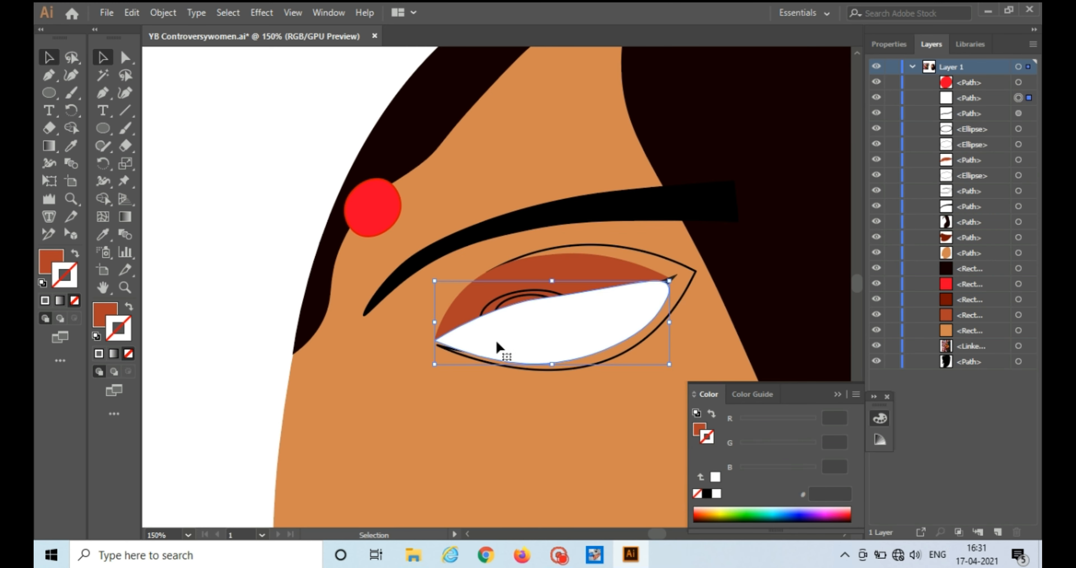
left_click(490, 307)
left_click(520, 354)
left_click(876, 98)
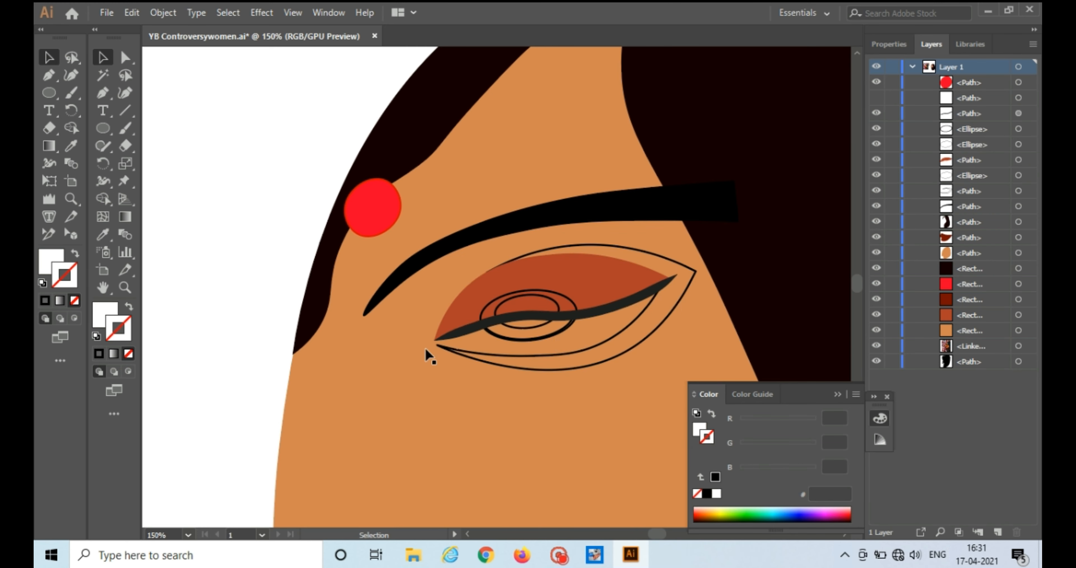
Enlarge the outer iris ellipse slightly.
left_click(536, 332)
left_click_drag(580, 338, 583, 341)
left_click_drag(486, 305, 491, 307)
Try a black fill on the outer iris ellipse and undo it.
left_click(97, 319)
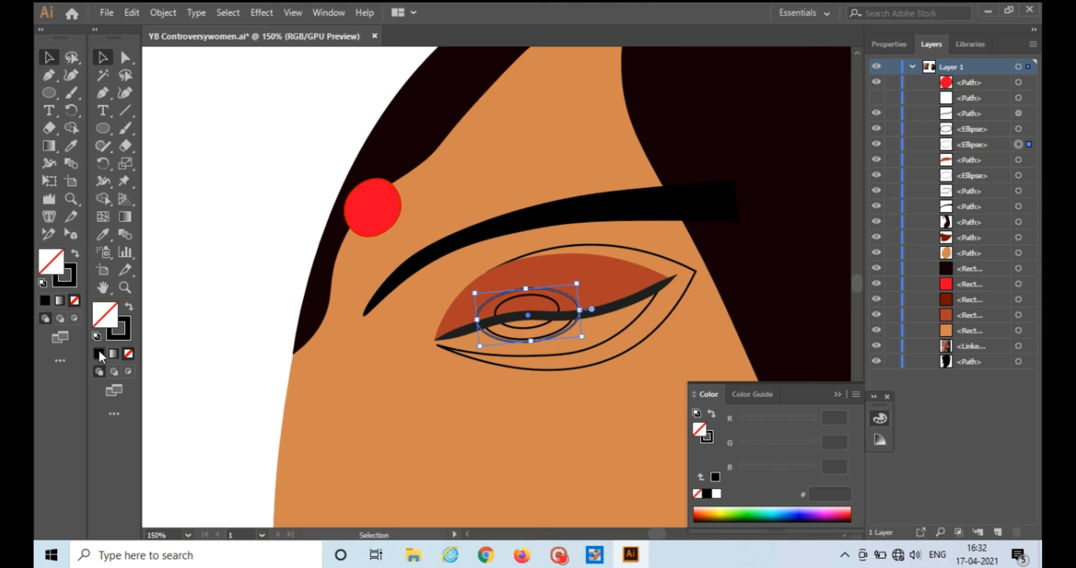
left_click(99, 353)
key("ctrl+z")
left_click(157, 347)
Fill the innermost eye ellipse with black #000000 as the pupil.
left_click(522, 332)
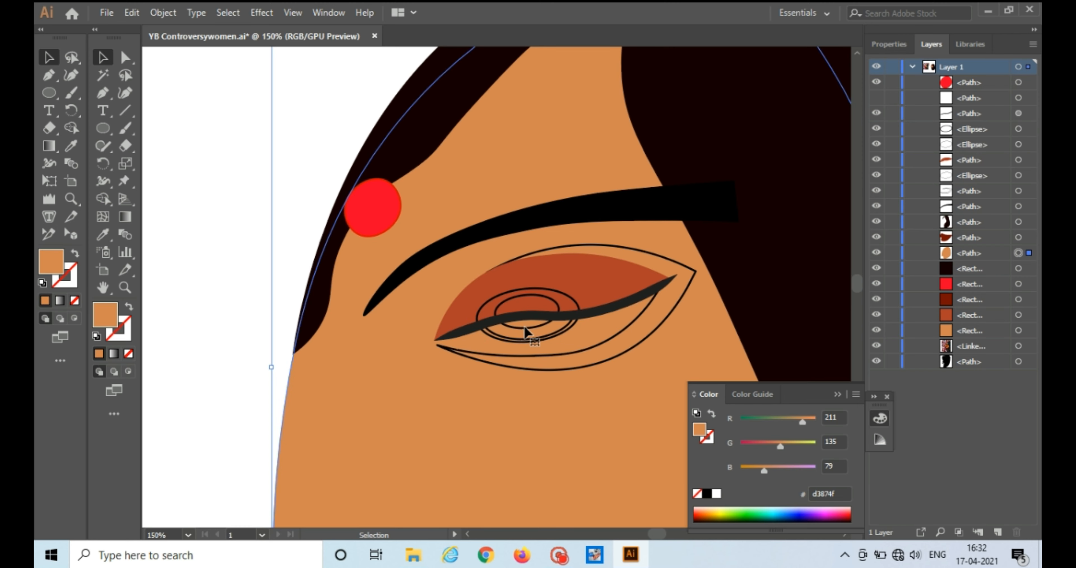
left_click(528, 328)
left_click(706, 494)
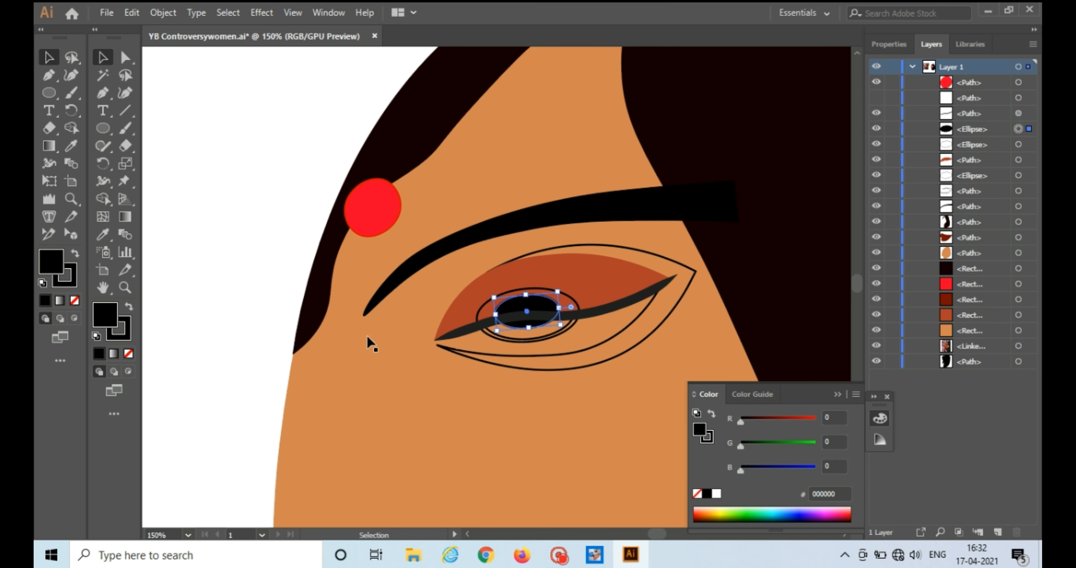
Nudge the middle iris ellipse slightly up and fill it with dark brown #544032, without a stroke.
left_click(506, 341)
left_click(510, 346)
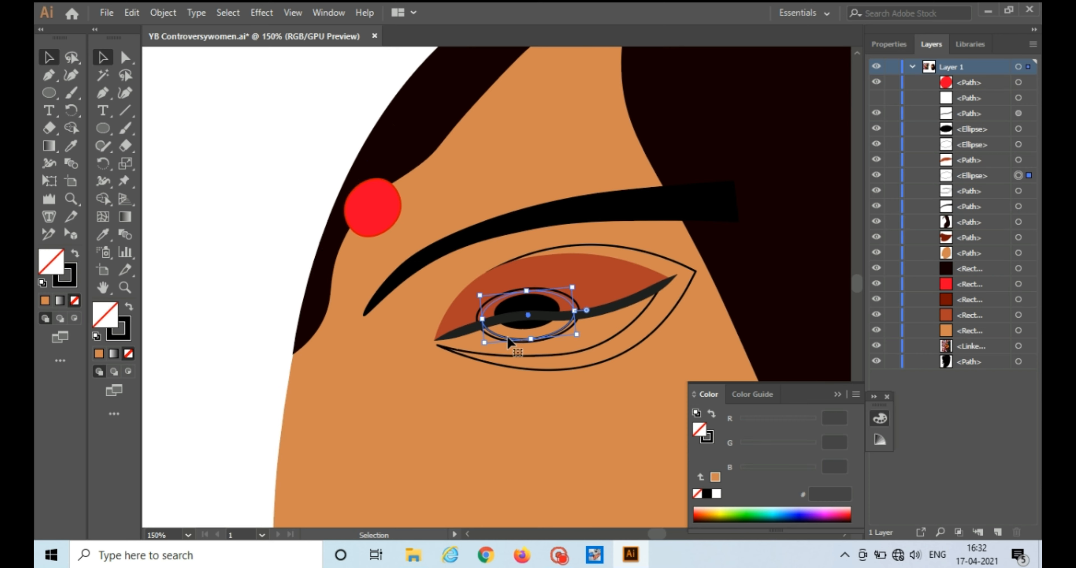
left_click_drag(508, 338, 506, 336)
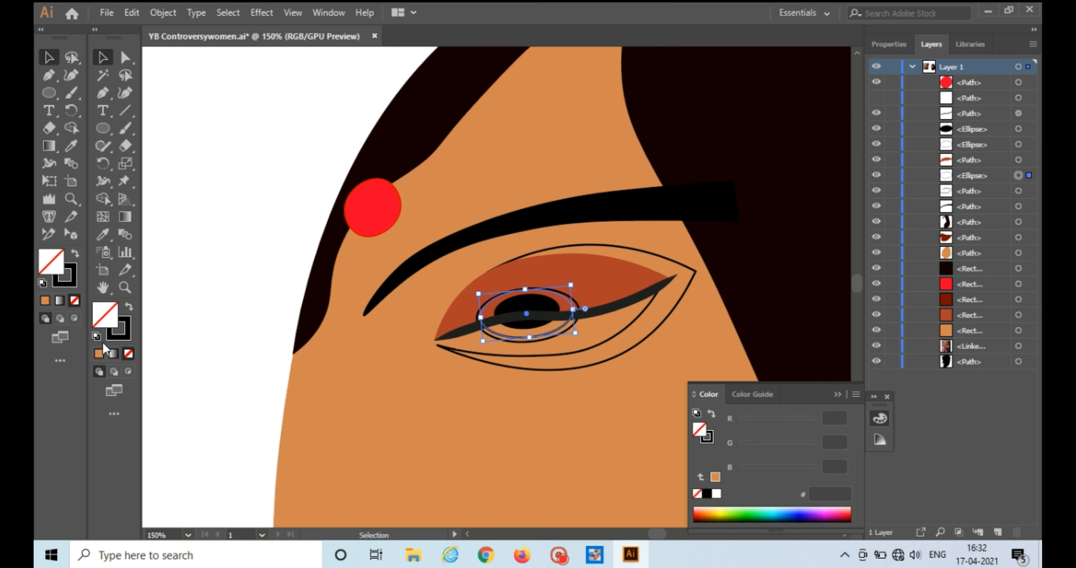
left_click(99, 353)
key("x")
left_click(128, 353)
left_click(103, 315)
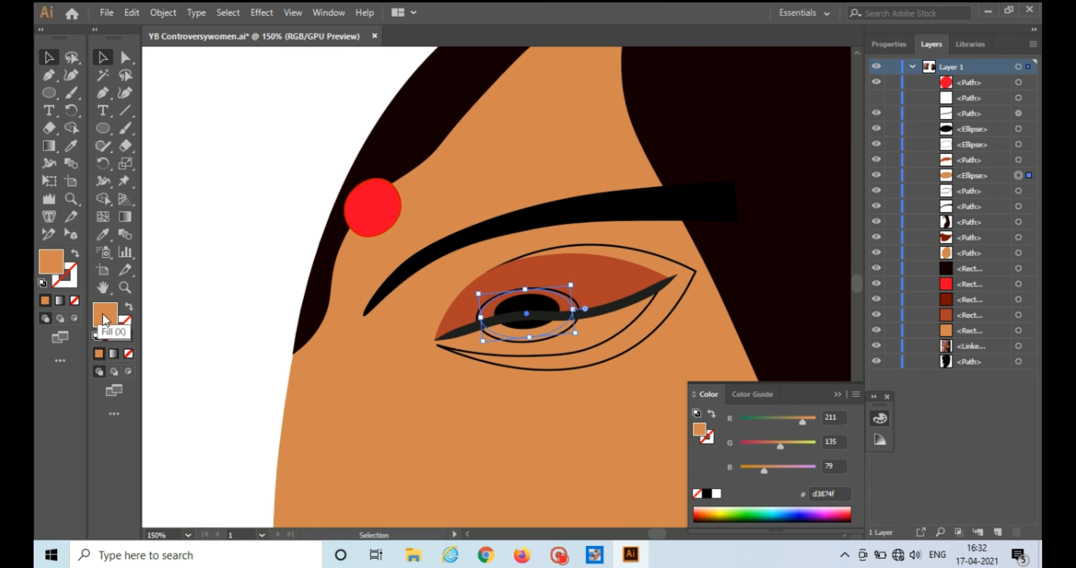
double_click(104, 317)
left_click_drag(158, 144, 127, 183)
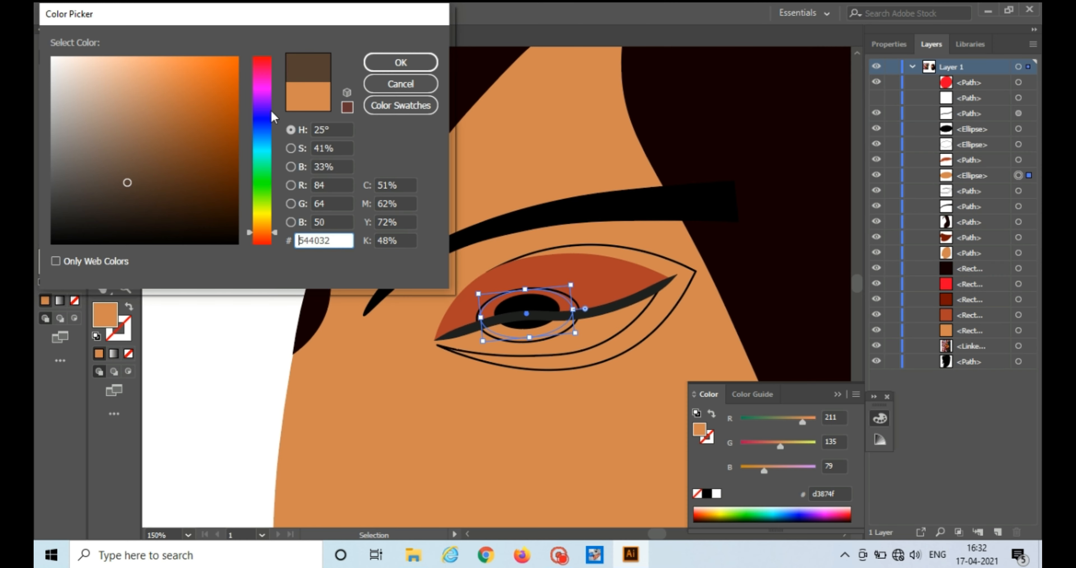
left_click(401, 62)
Fill the outer iris ellipse with black #000000.
left_click(492, 340)
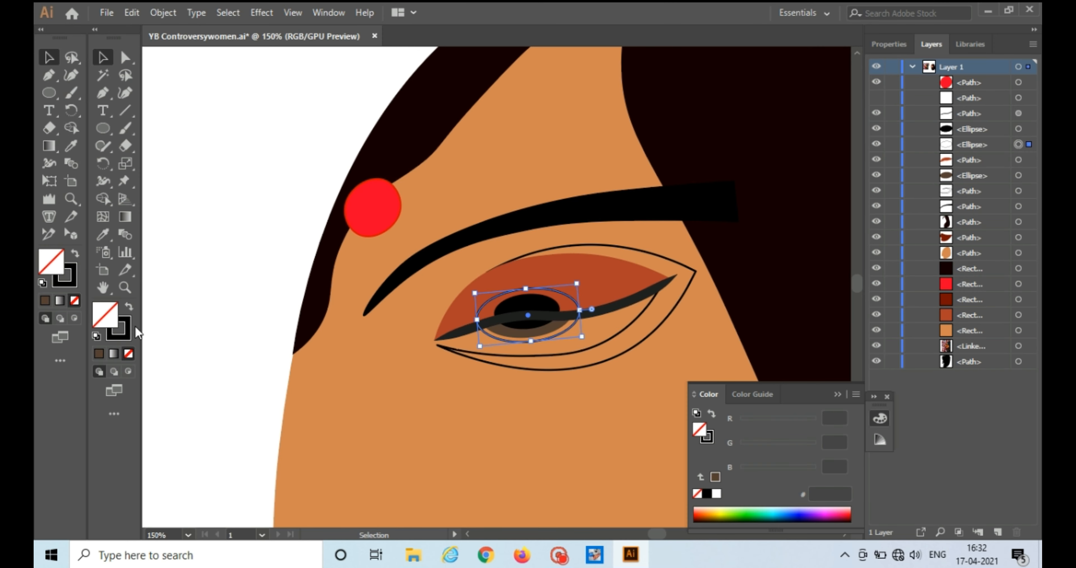
key("x")
key("shift+x")
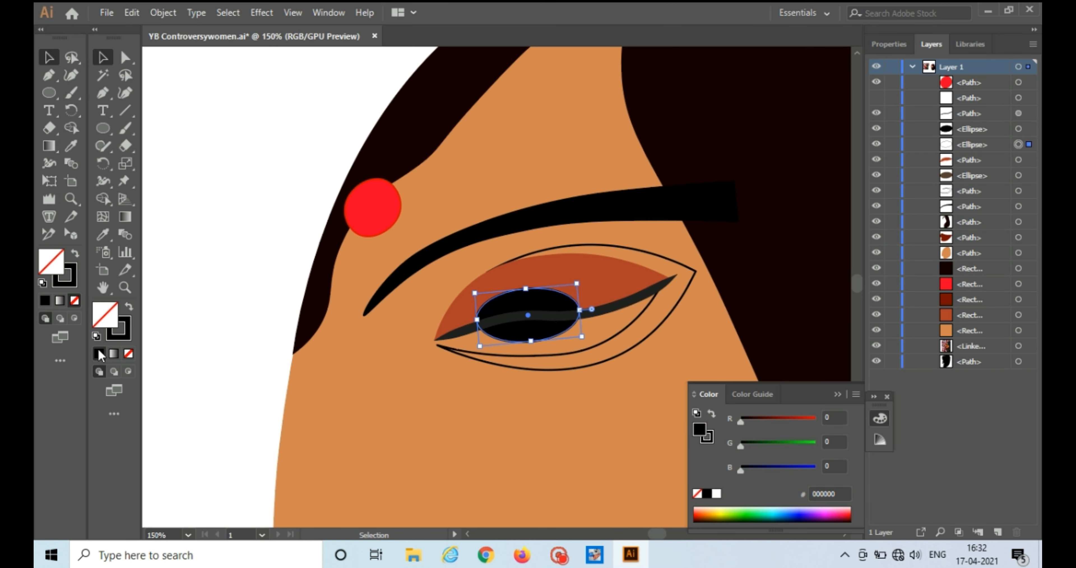
Bring the black pupil ellipse to the front.
left_click(1018, 129)
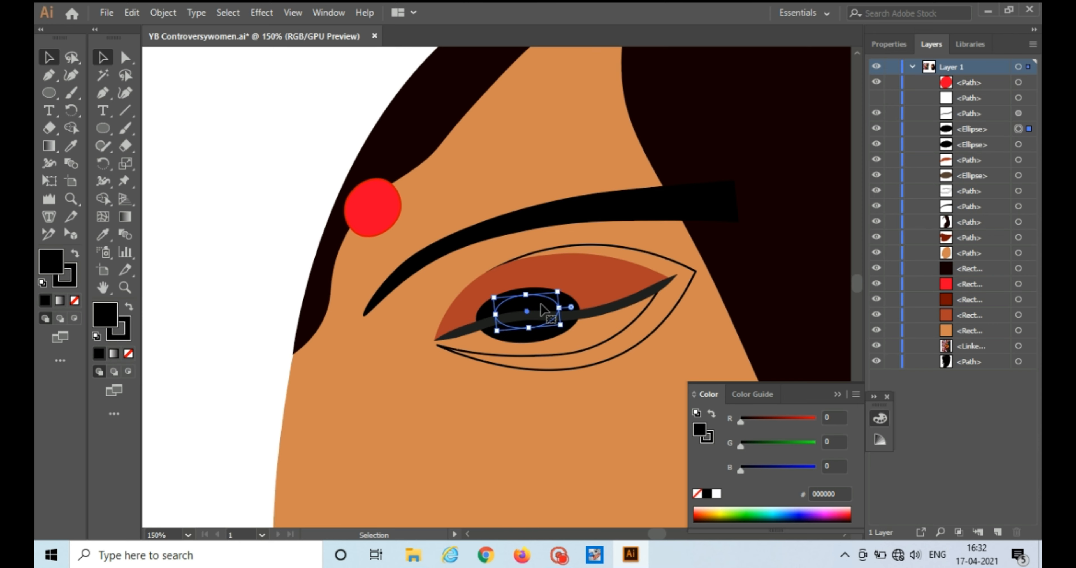
right_click(543, 315)
mouse_move(600, 461)
left_click(775, 470)
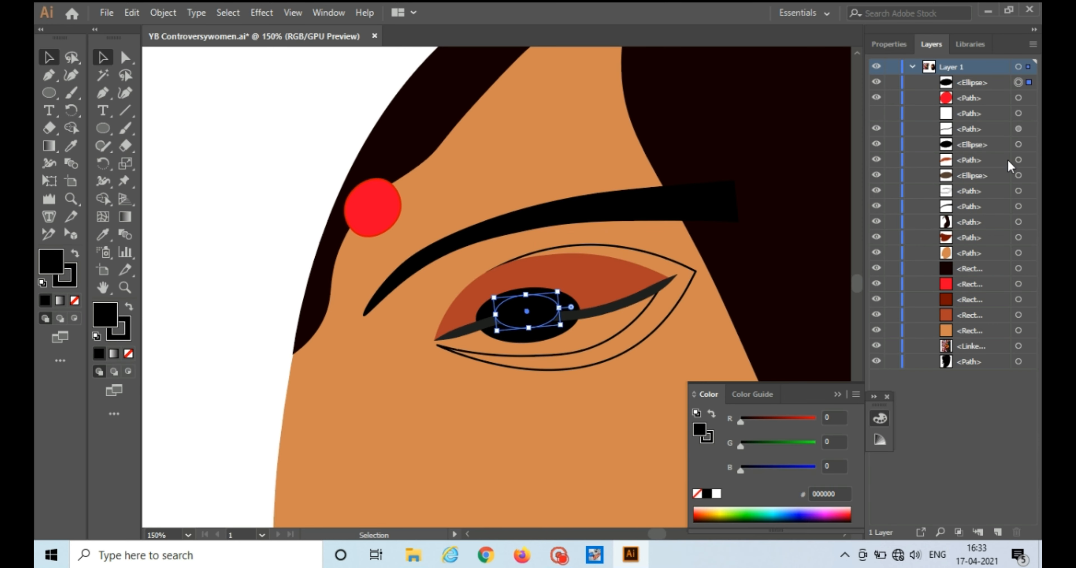
Bring the brown iris ellipse to the front and stack the black pupil ellipse above it.
left_click(1018, 175)
right_click(553, 316)
left_click(743, 467)
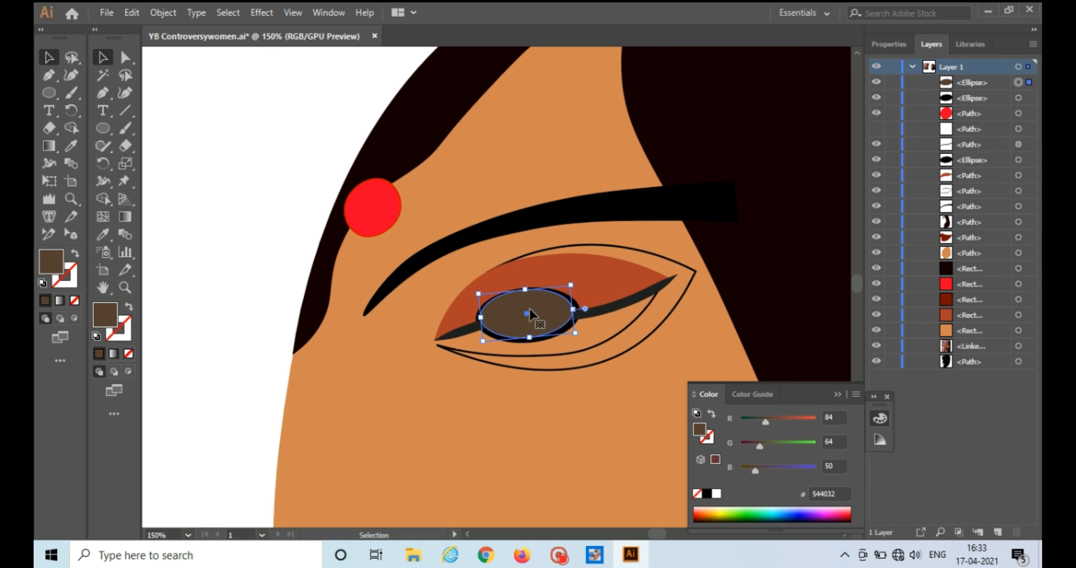
left_click(1019, 160)
left_click(259, 217)
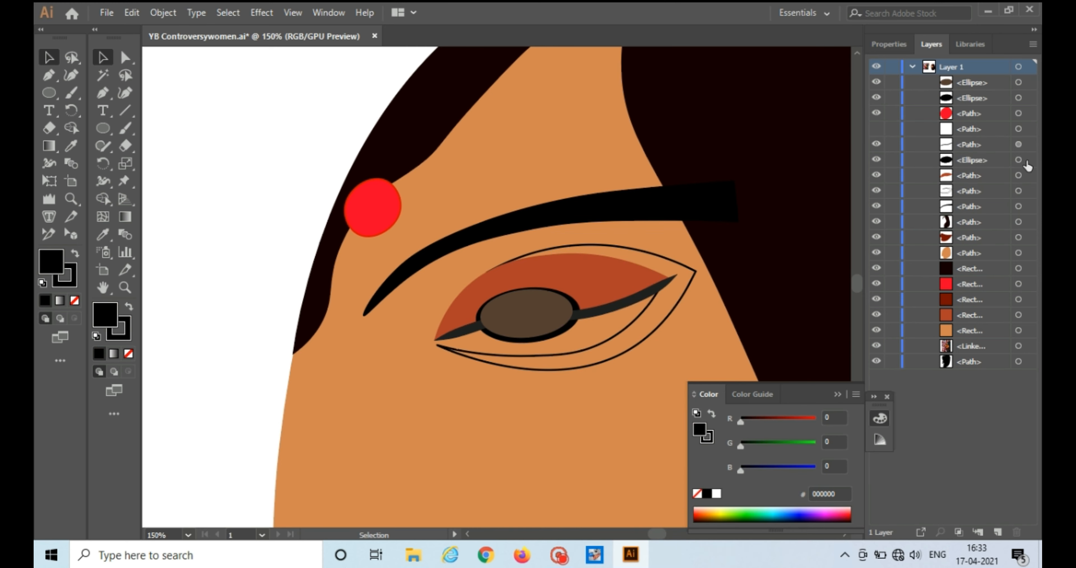
left_click(1018, 98)
right_click(541, 316)
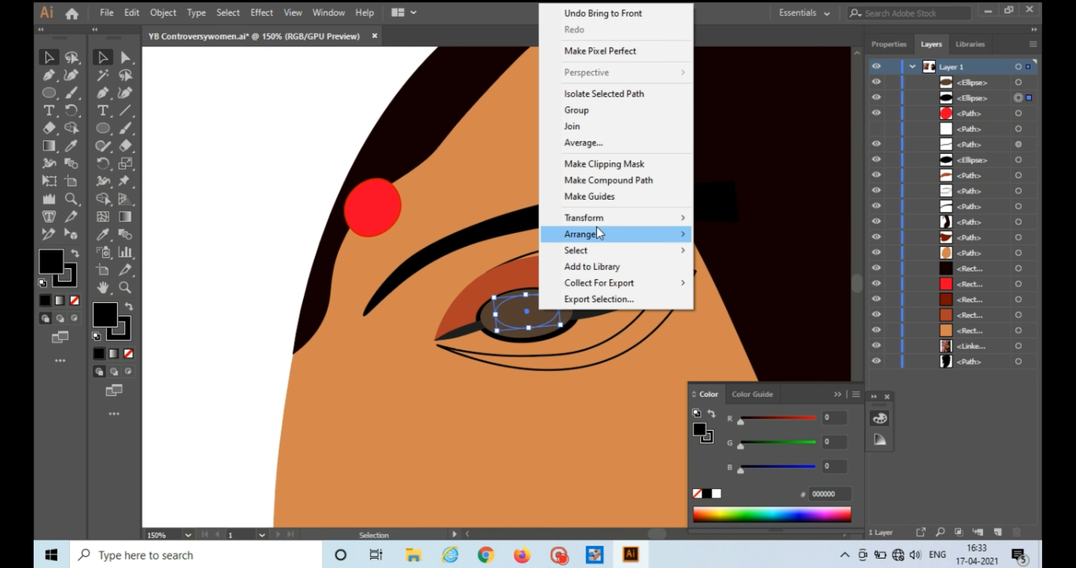
left_click(735, 233)
left_click(461, 319)
right_click(460, 315)
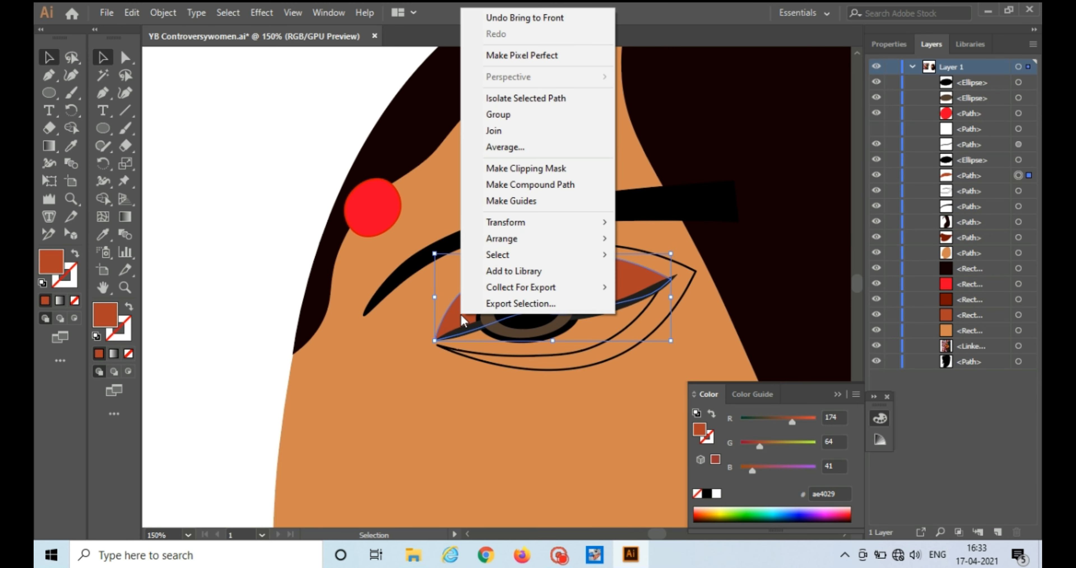
left_click(244, 249)
Fill the large outline shape around the eye with black and remove its stroke.
left_click(499, 359)
left_click(517, 373)
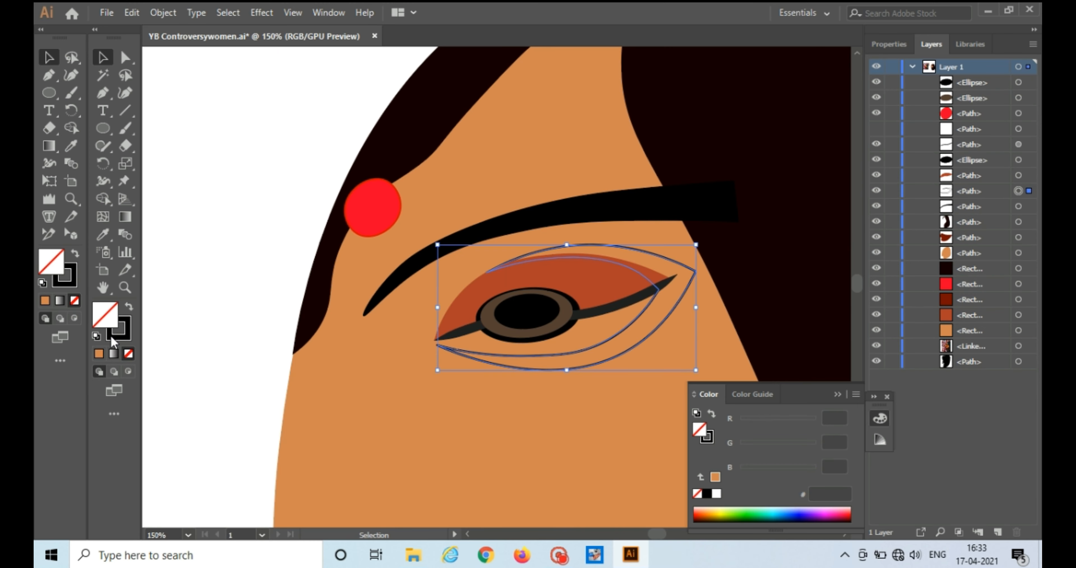
left_click(99, 353)
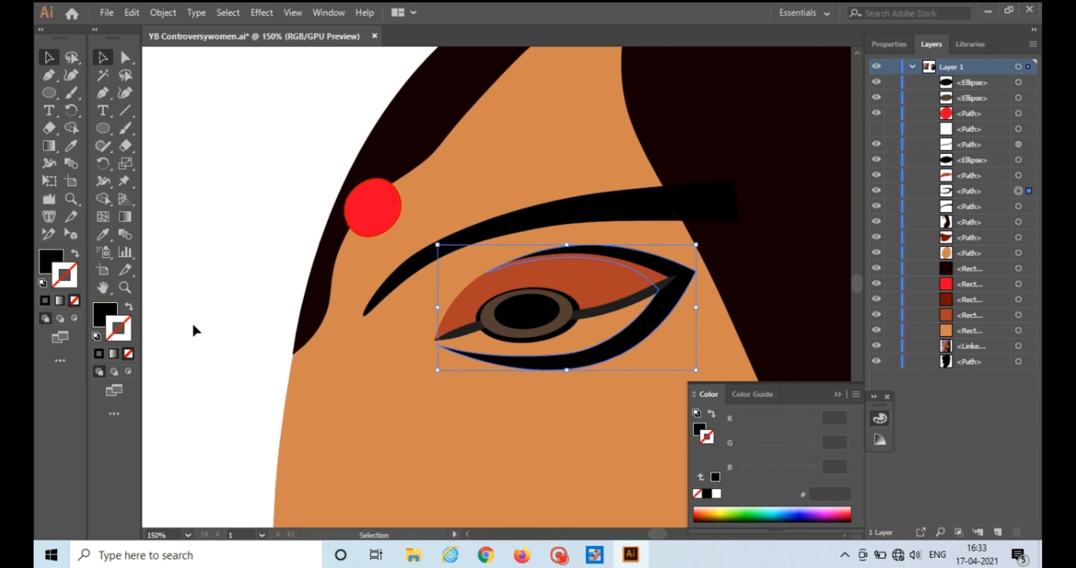
left_click(217, 328)
Bring the dark curved lid line to the front.
left_click(461, 338)
right_click(461, 337)
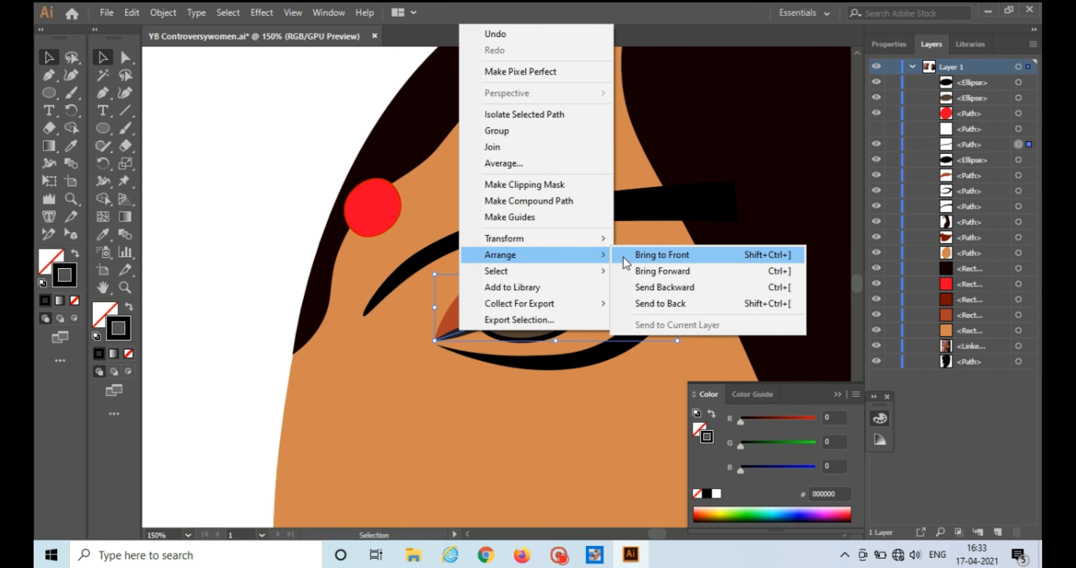
left_click(645, 252)
left_click(221, 265)
Bring the red-brown eyelid shape to the front and stack the dark lid line above it.
left_click(483, 309)
right_click(483, 308)
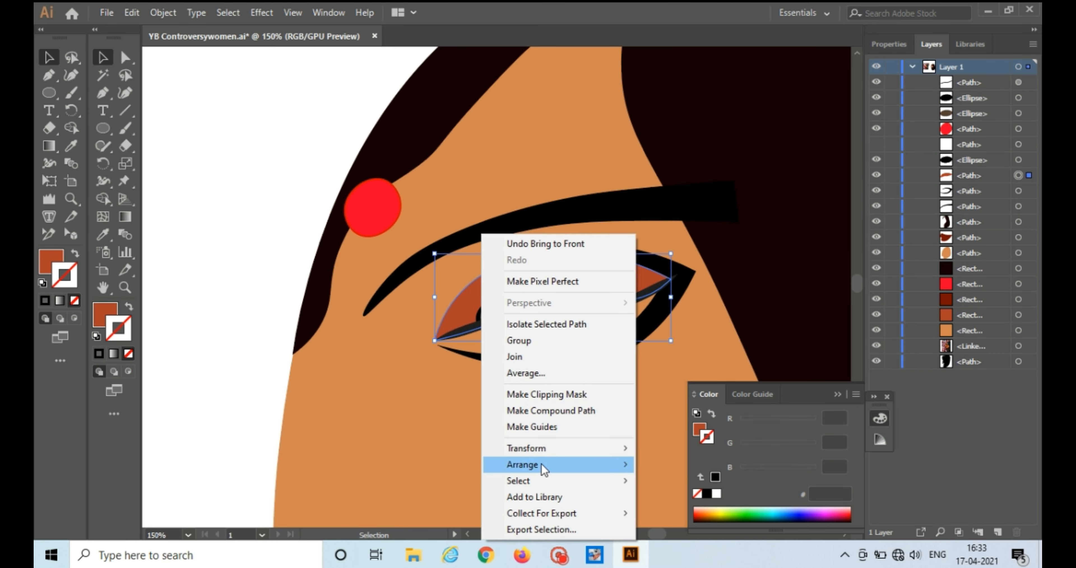
left_click(660, 465)
left_click(226, 311)
left_click(552, 318)
right_click(552, 318)
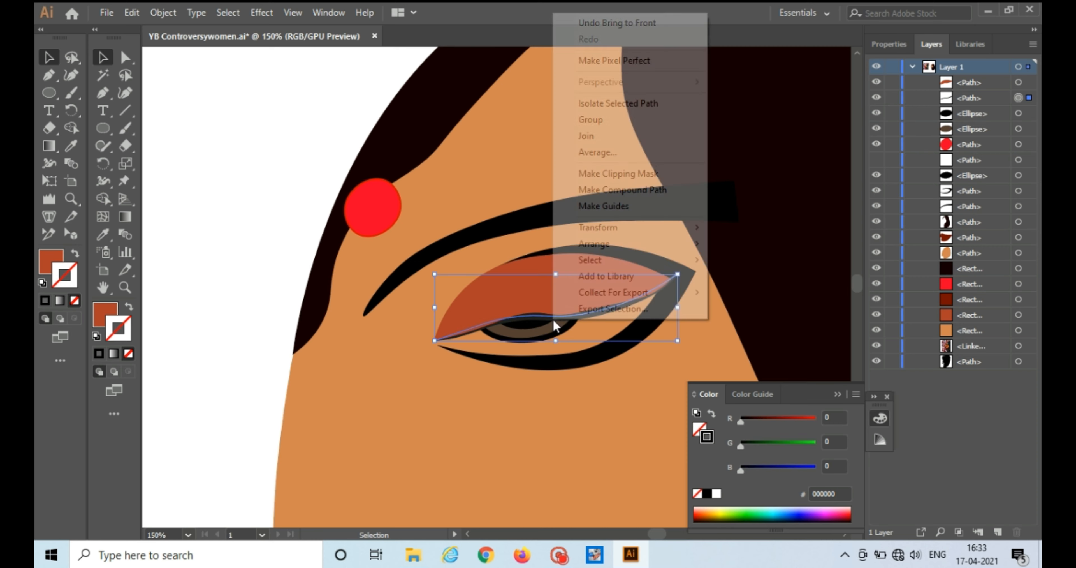
mouse_move(636, 240)
left_click(748, 240)
left_click(283, 239)
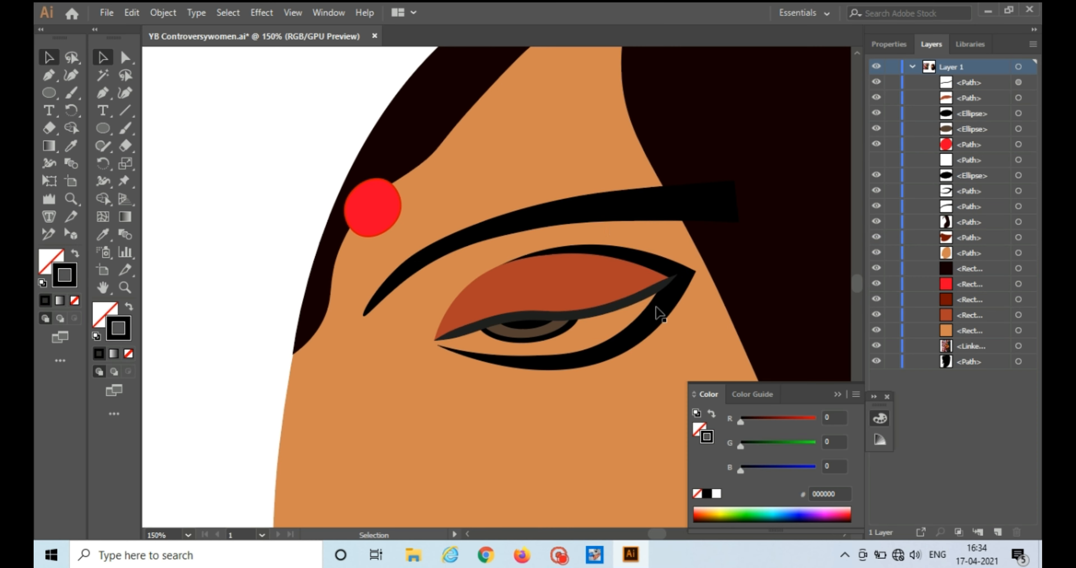
Bring the black eye outline to the front and show the hidden white eye shape.
left_click(658, 307)
right_click(658, 306)
mouse_move(712, 463)
left_click(859, 464)
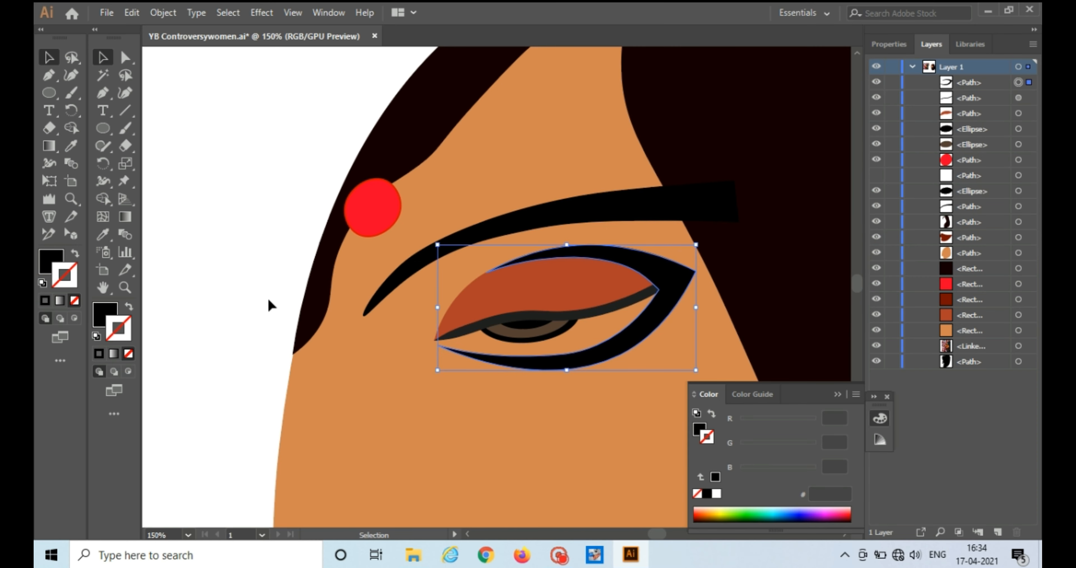
left_click(270, 306)
left_click(877, 178)
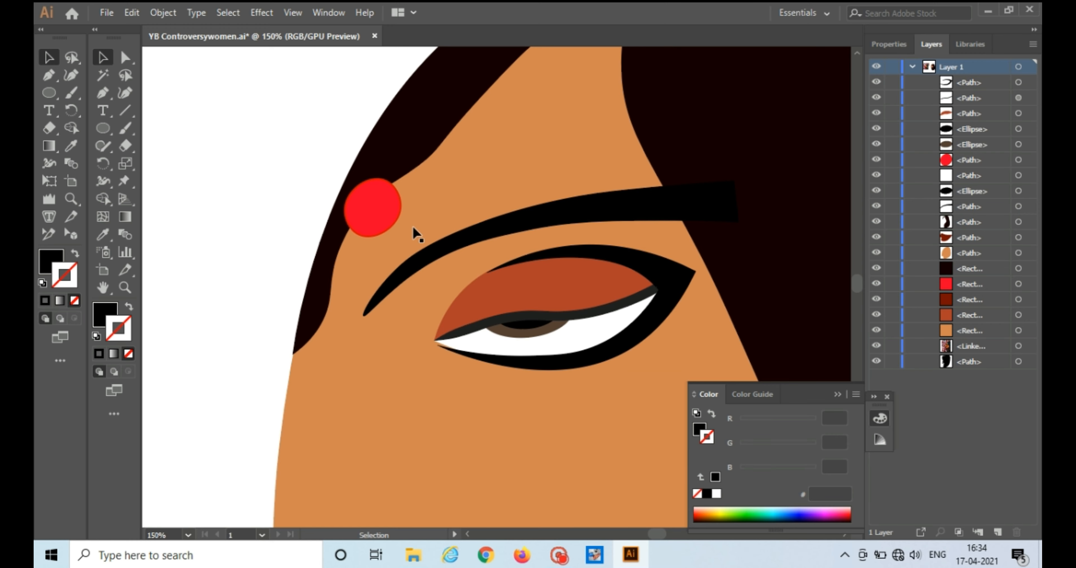
Move the inner-corner point of the black eye outline up to meet the white eye shape with the Curvature tool.
left_click(125, 287)
left_click(463, 325)
left_click(526, 280)
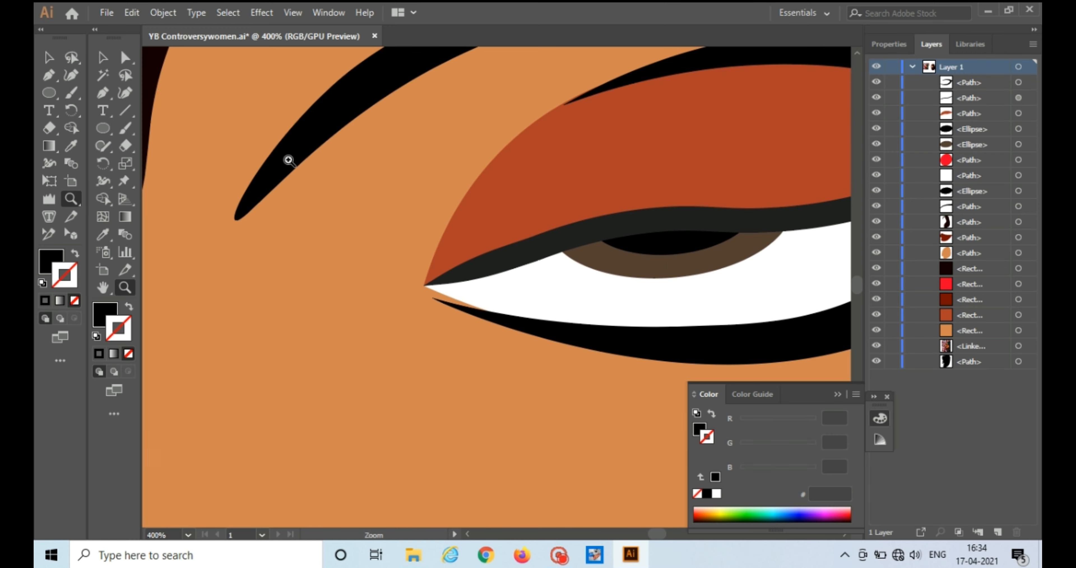
key("v")
left_click(527, 324)
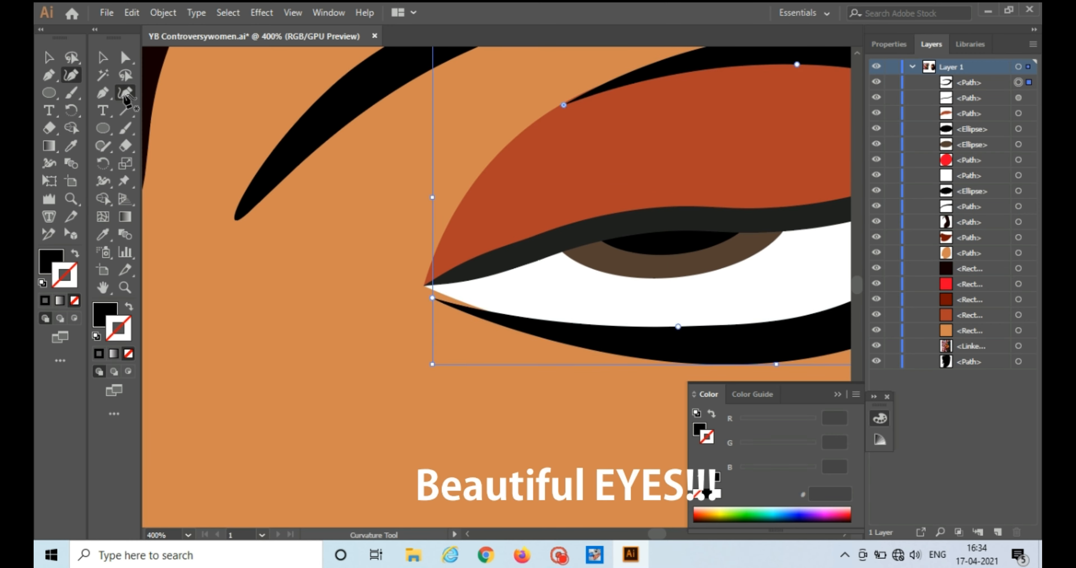
key("shift+grave")
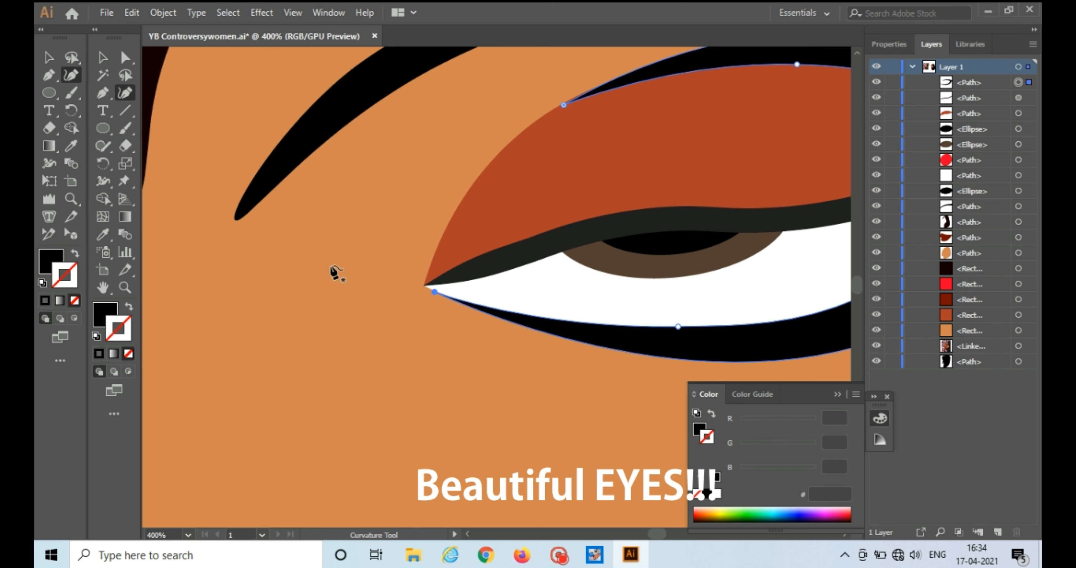
key("v")
left_click(230, 286)
Shift the tip of the black eye outline on the upper eyelid outward to the edge of the red-brown shape.
left_click(590, 101)
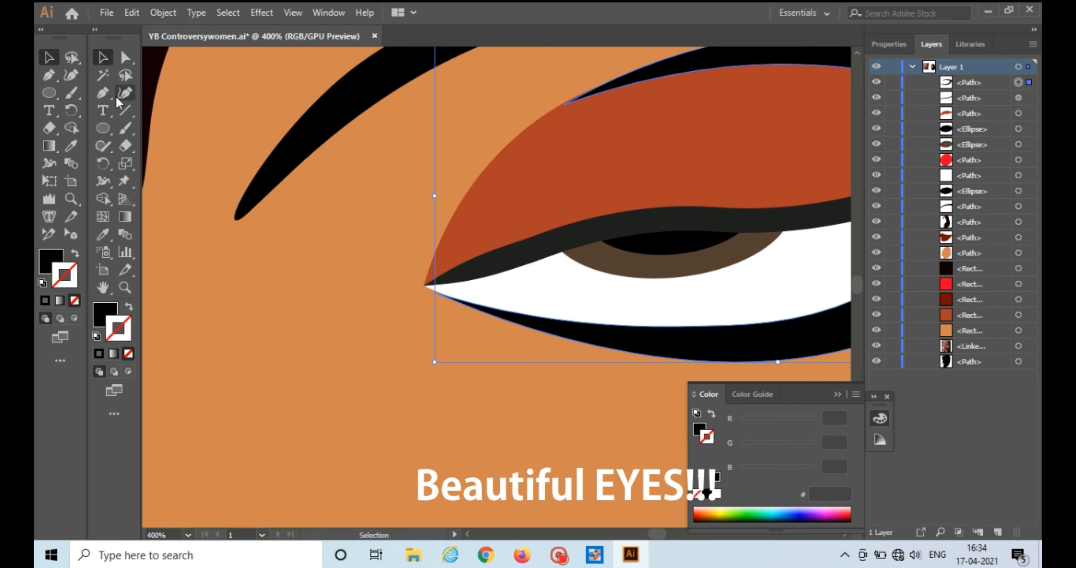
key("shift+grave")
left_click(558, 106)
key("v")
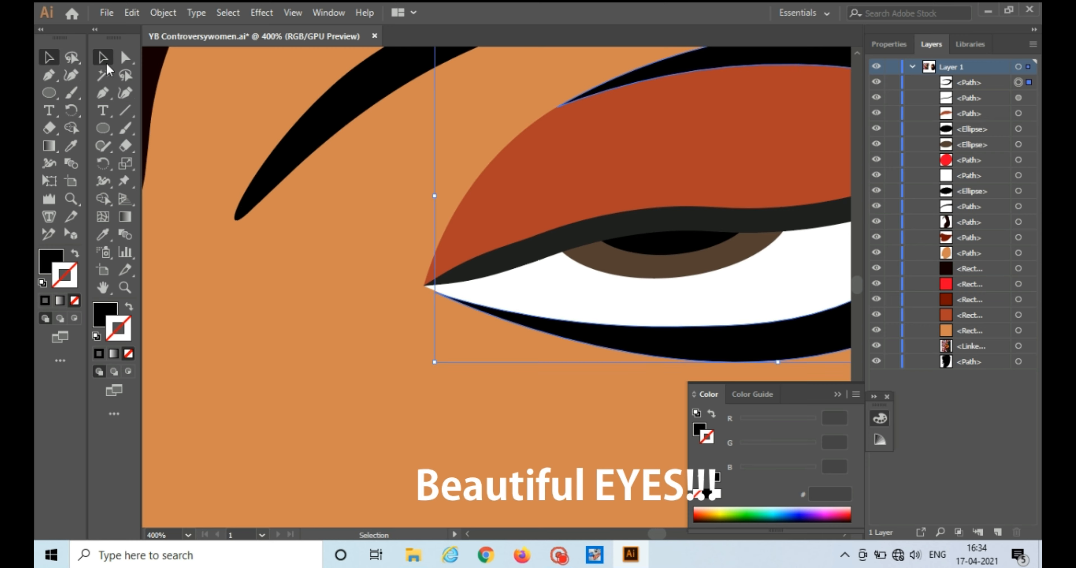
left_click(205, 368)
Bring the hair shape to the front so it covers the eyebrow's end, and collapse the Color panel.
key("z")
left_click(416, 292, "alt")
left_click(416, 293, "alt")
left_click(514, 301, "alt")
left_click(516, 301, "alt")
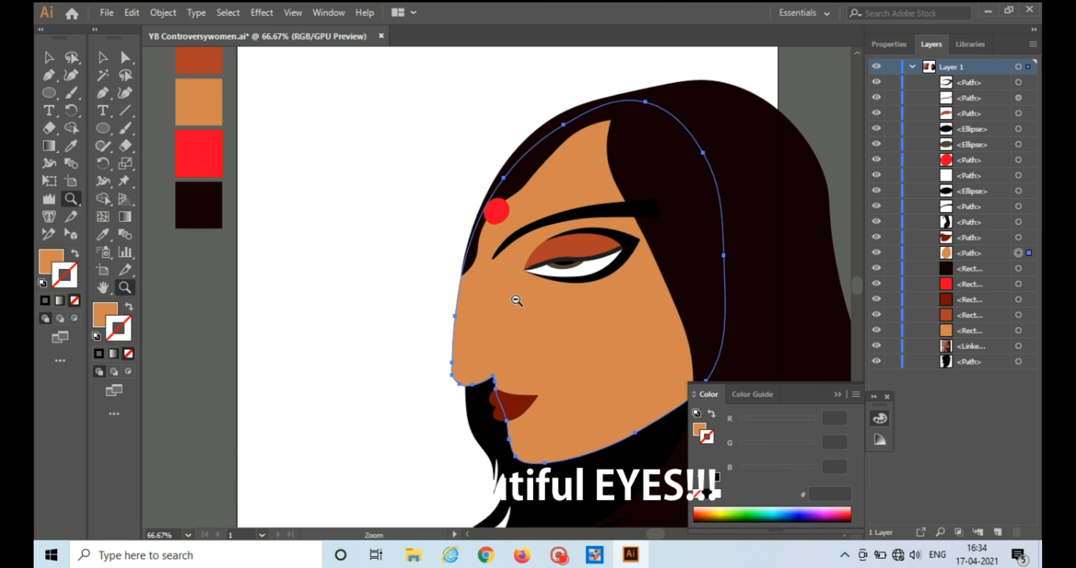
left_click(515, 300, "alt")
key("v")
left_click(227, 314)
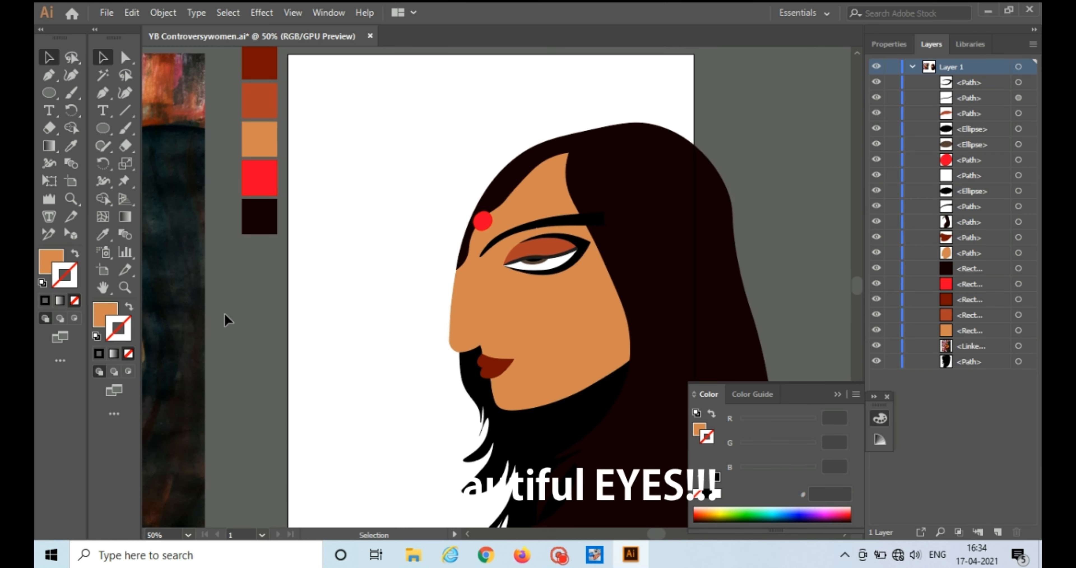
left_click(503, 193)
right_click(503, 193)
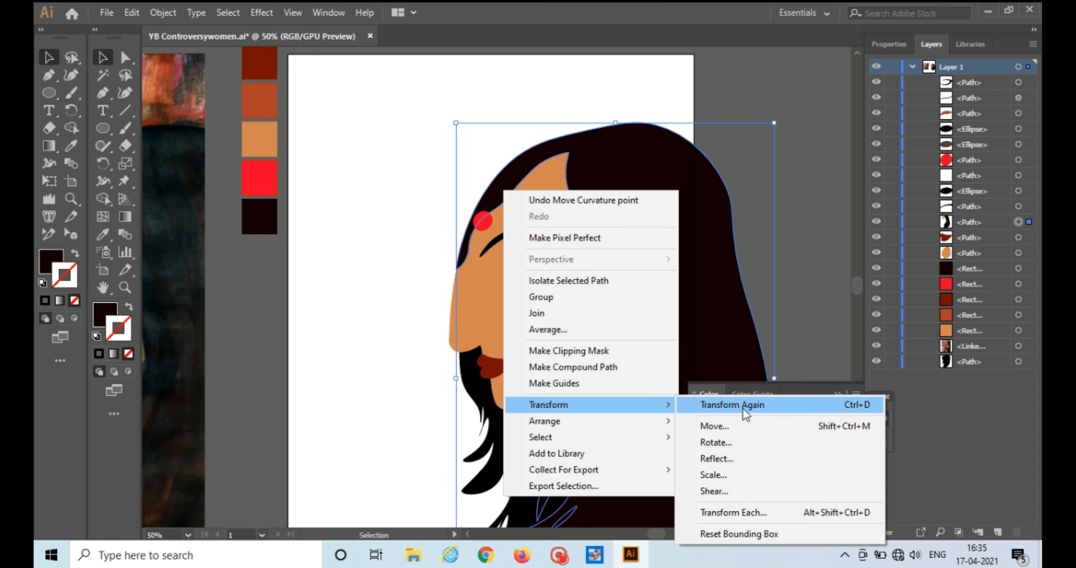
mouse_move(632, 415)
left_click(713, 422)
left_click(225, 274)
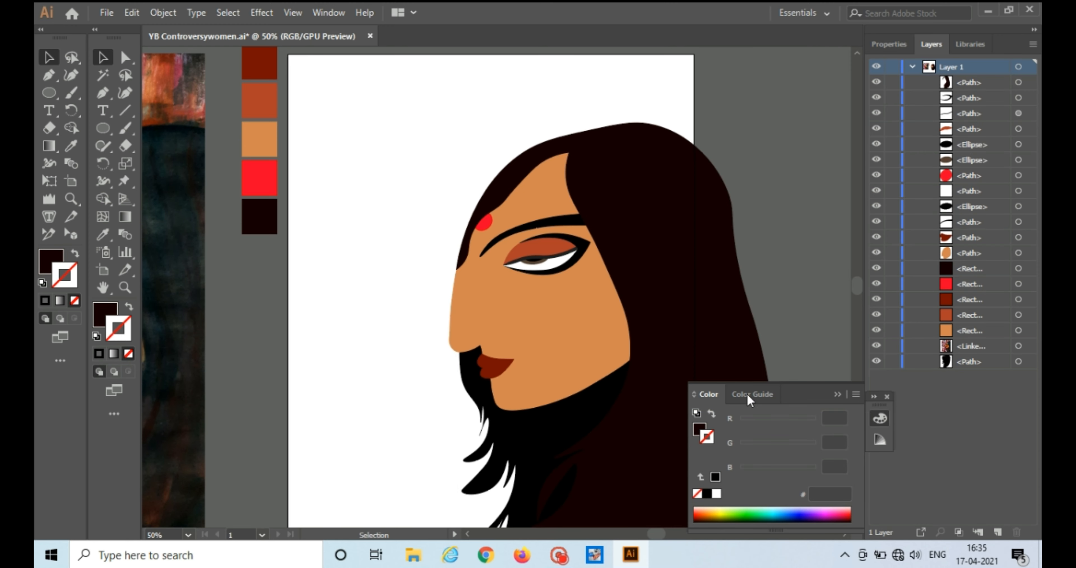
left_click(837, 393)
Try reshaping the hair edge beside the cheek by moving and deleting its curve points, and undo it.
left_click(680, 297)
key("shift+grave")
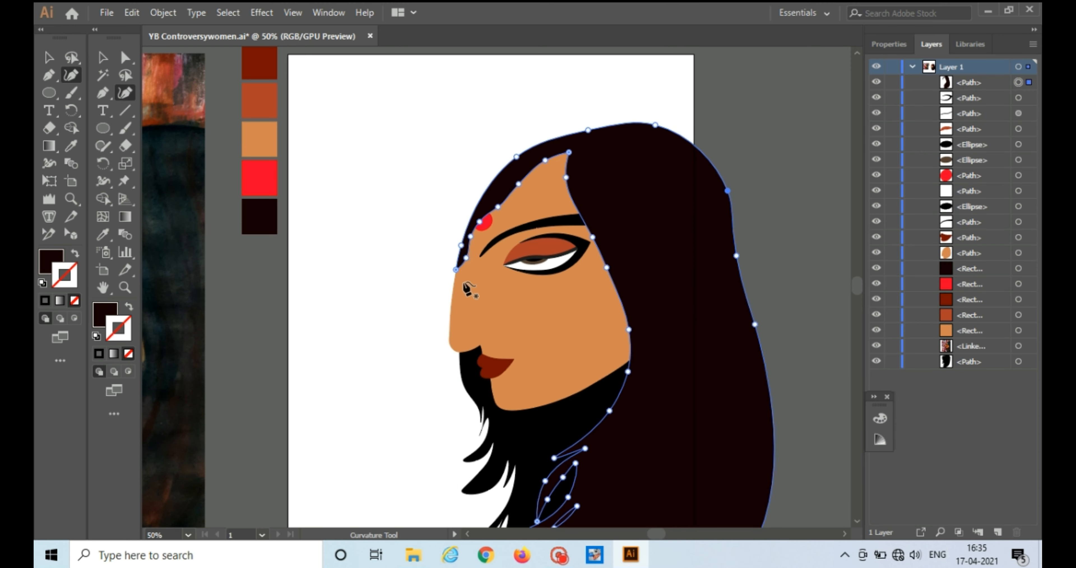
left_click_drag(618, 295, 620, 310)
key("Delete")
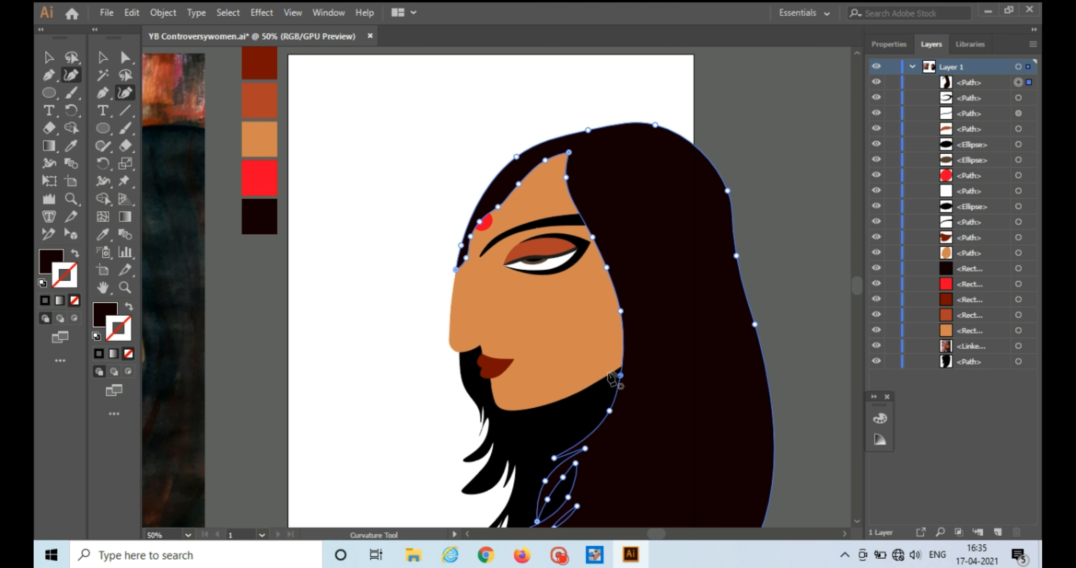
key("v")
key("ctrl+z")
key("ctrl+z")
key("ctrl+z")
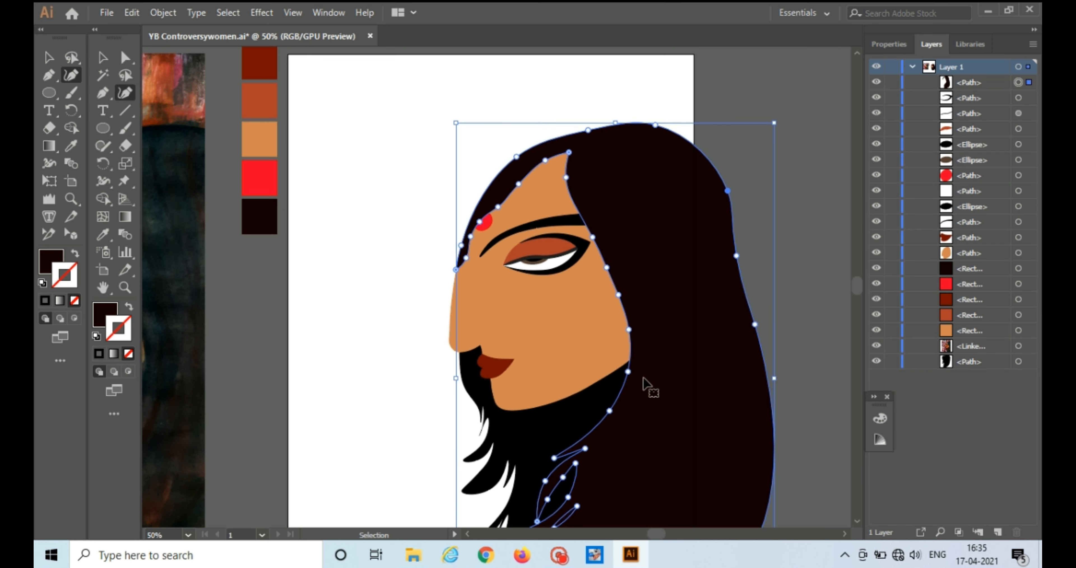
Smooth the hair edge beside the cheek by deleting its curve points and moving the point below the jaw inward.
left_click(628, 329)
key("Delete")
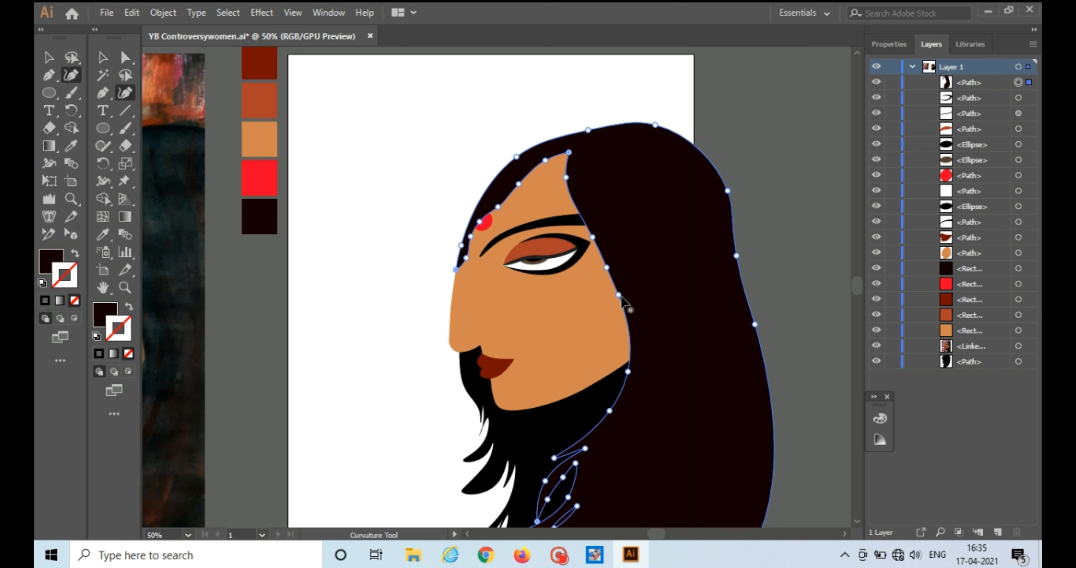
left_click(627, 371)
key("Delete")
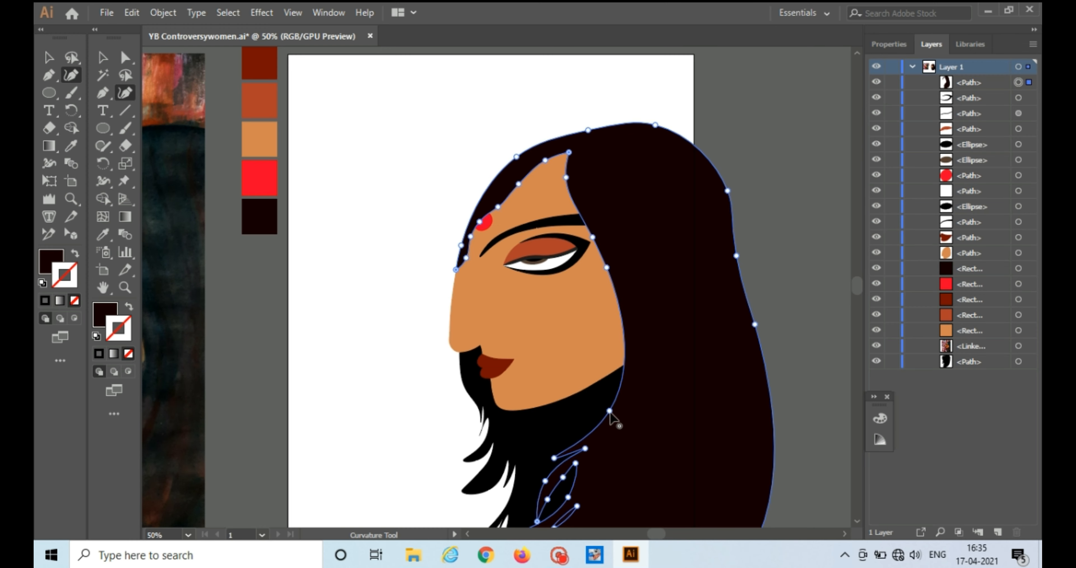
left_click_drag(609, 410, 597, 418)
left_click(103, 57)
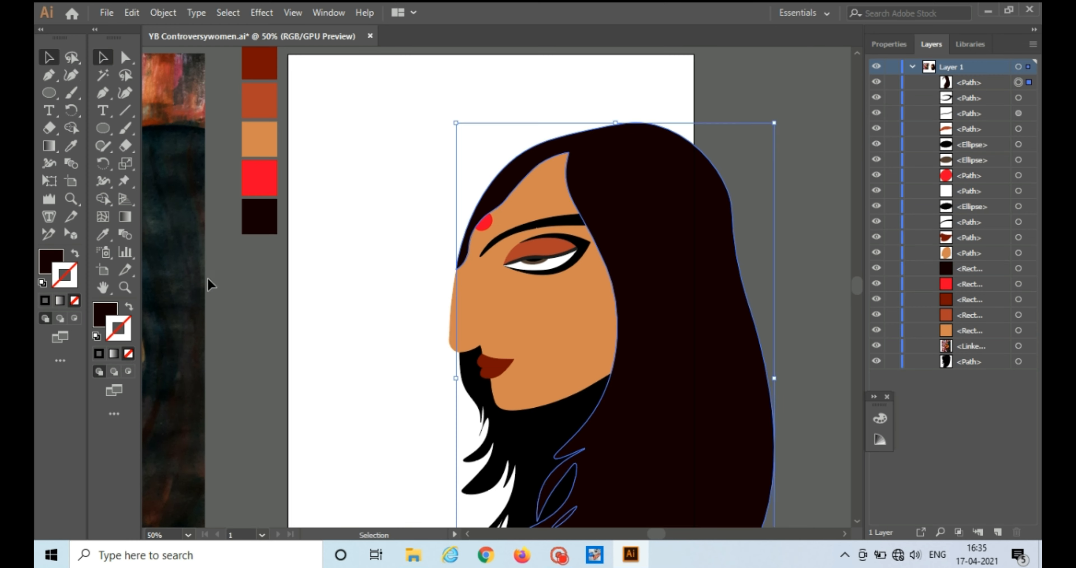
Group all the shapes that form the woman and shift the group slightly left on the artboard.
left_click(209, 284)
left_click(125, 287)
left_click(502, 336, "alt")
left_click(502, 337, "alt")
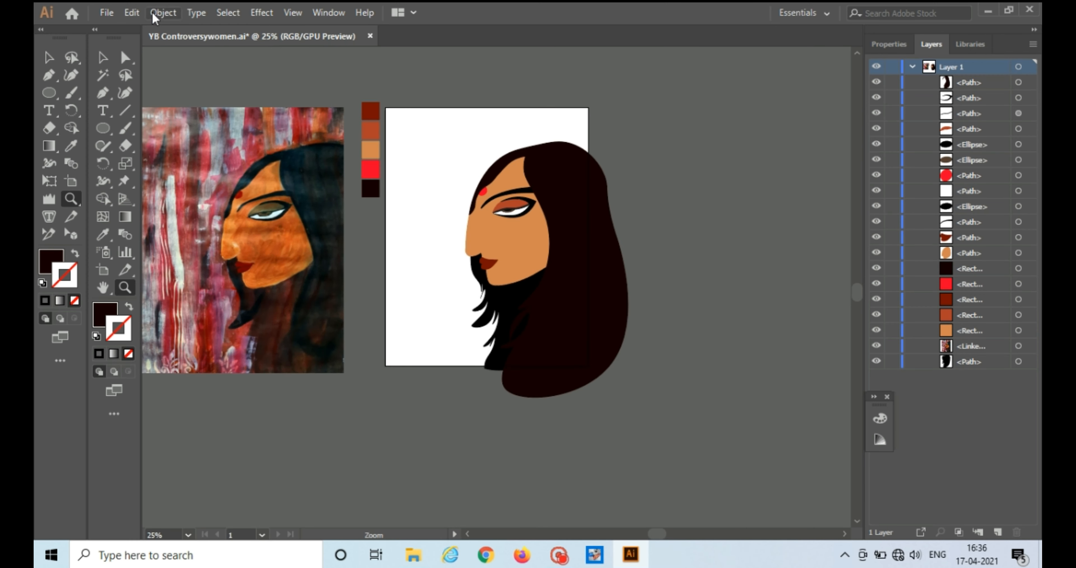
left_click(99, 59)
left_click_drag(430, 125, 656, 419)
key("ctrl+g")
left_click_drag(543, 316, 528, 314)
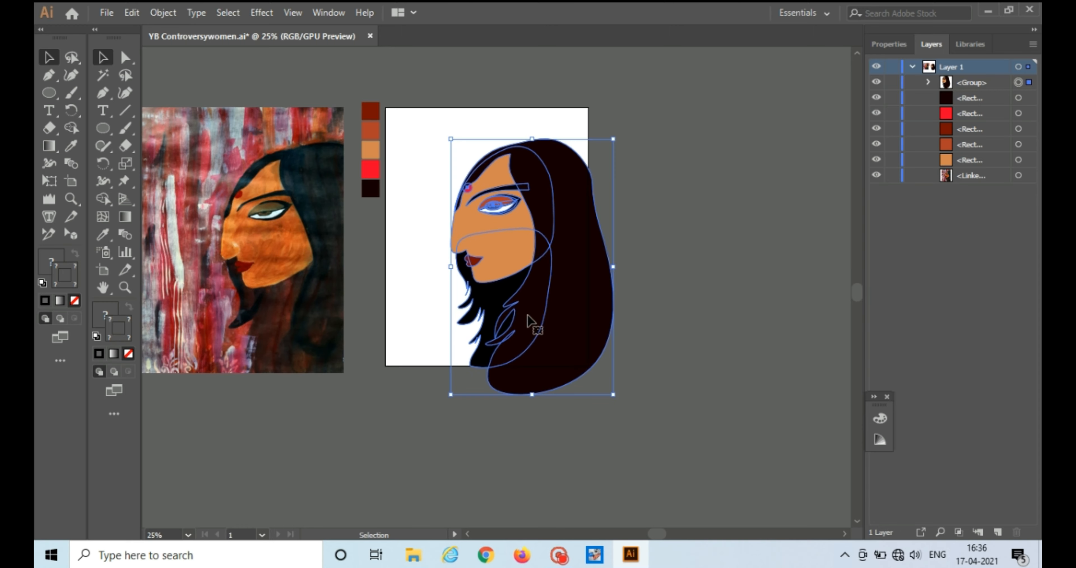
left_click(409, 421)
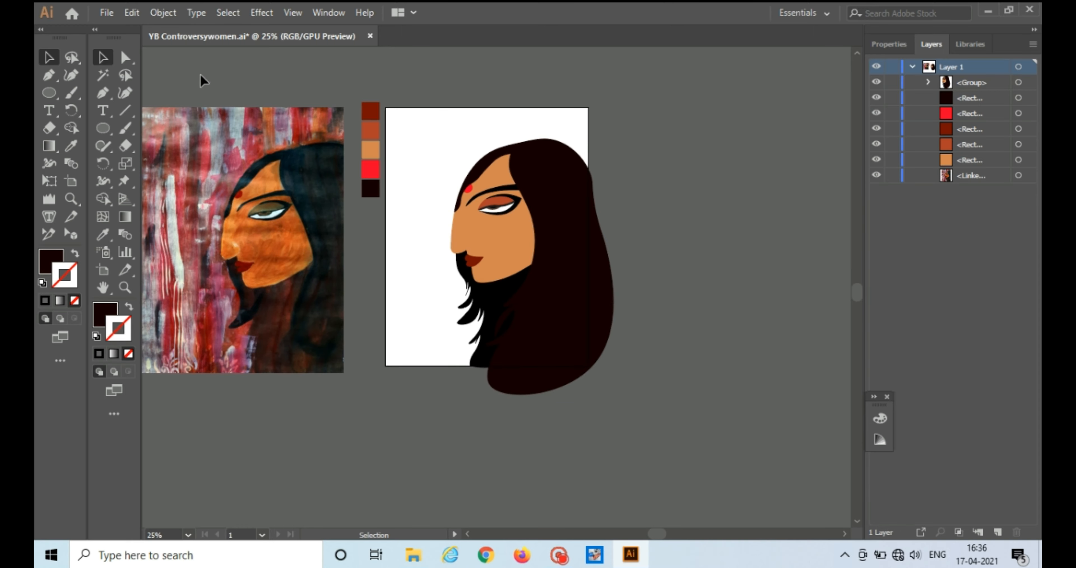
Place image-from-rawpixel-id-2035308-jpeg from Downloads over the artboard and reduce its height to end just below the artboard's lower edge.
left_click(107, 13)
left_click(135, 253)
left_click(100, 135)
left_click(195, 209)
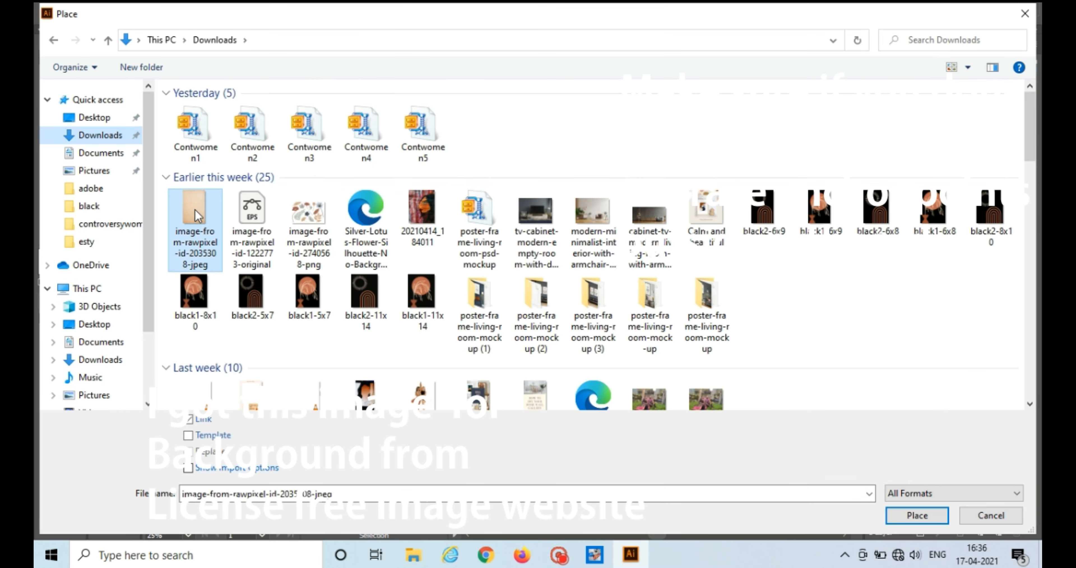
double_click(195, 209)
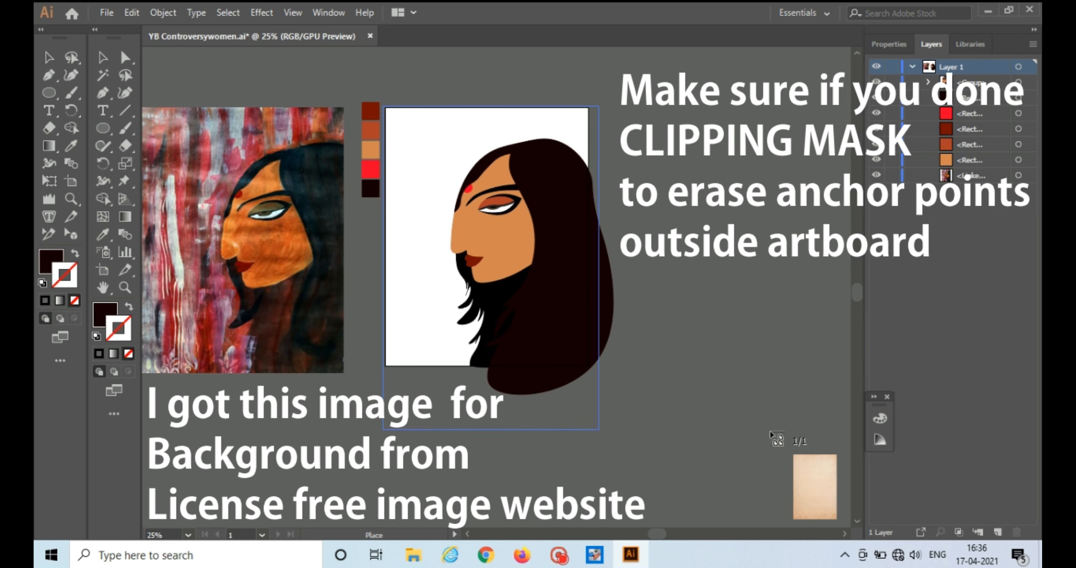
left_click_drag(770, 433, 754, 426)
left_click_drag(490, 427, 490, 372)
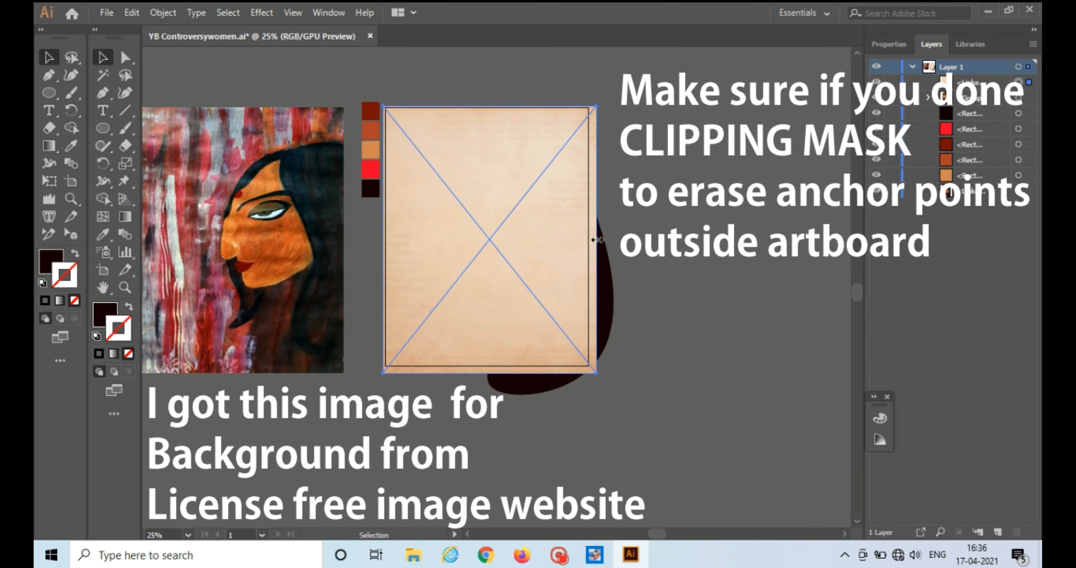
Send the placed paper-texture image to the back so it lies behind the woman.
right_click(512, 244)
mouse_move(563, 365)
left_click(751, 415)
Enlarge the woman group slightly and reposition it so the hair runs past the artboard's right and lower edges.
left_click(527, 205)
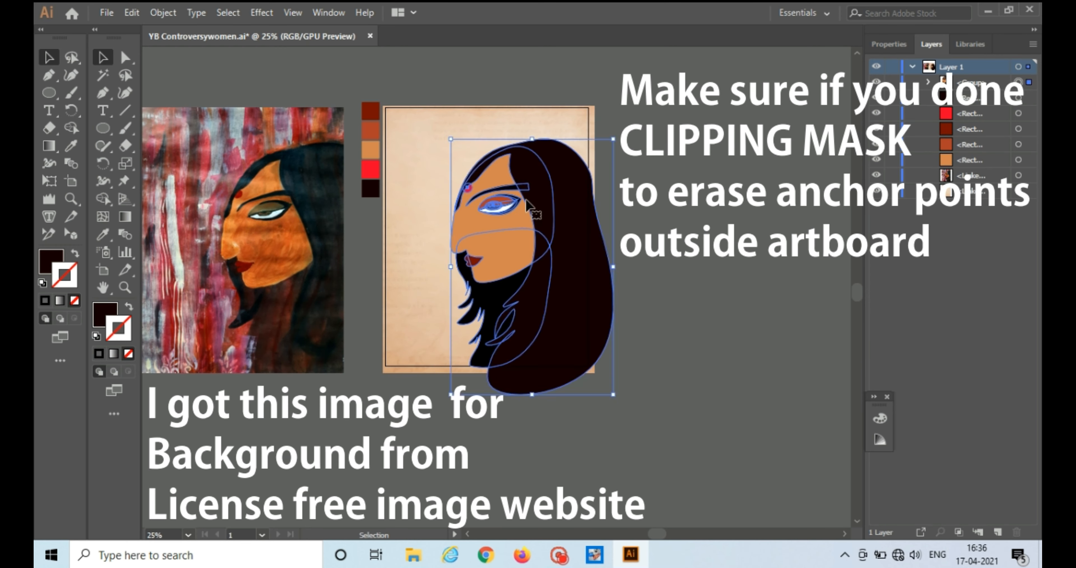
left_click_drag(525, 199, 527, 195)
left_click_drag(468, 383, 454, 399)
left_click(339, 484)
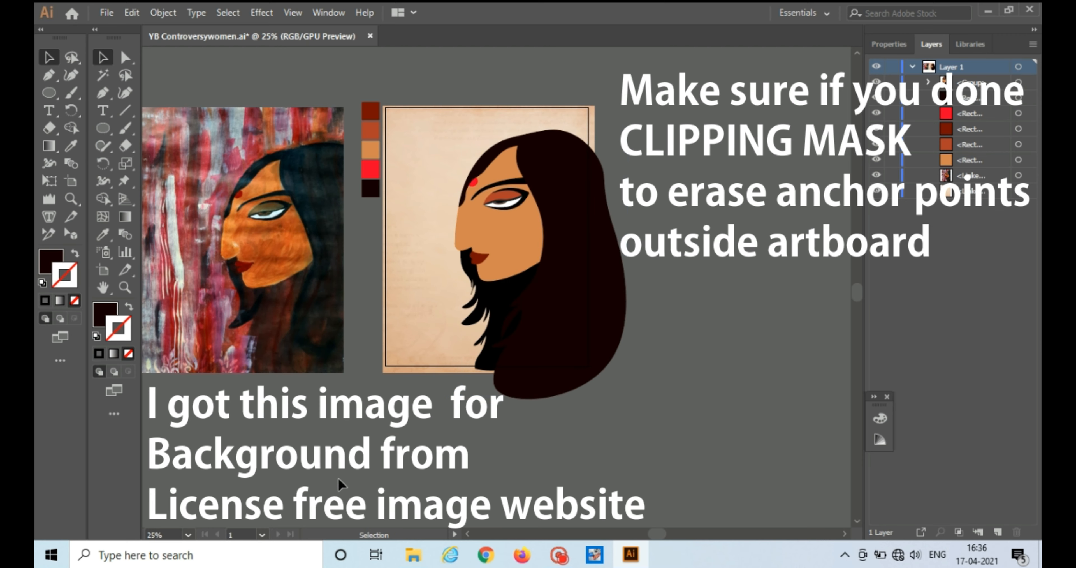
Export the artboard for web as a JPEG with the image width set to 6436 px, and start saving it.
left_click(107, 13)
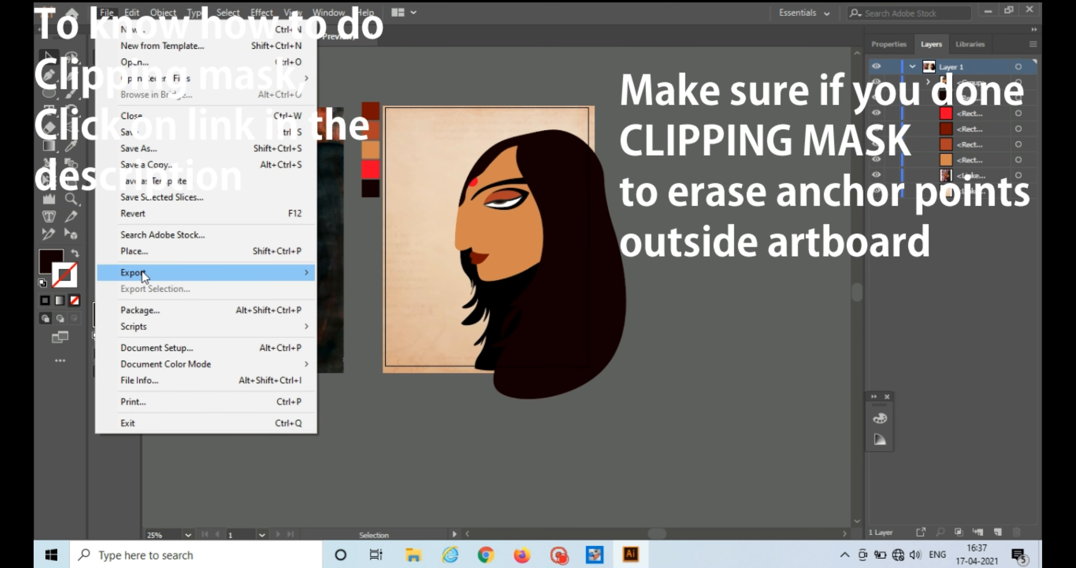
mouse_move(144, 275)
left_click(357, 300)
left_click(136, 471)
left_click(137, 454)
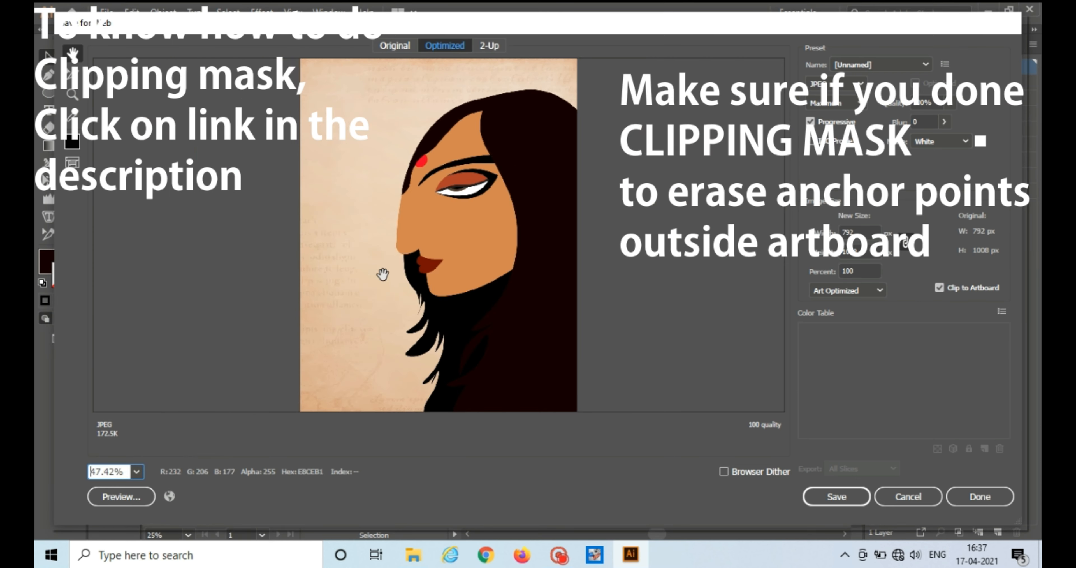
left_click(871, 232)
type("0")
left_click(840, 498)
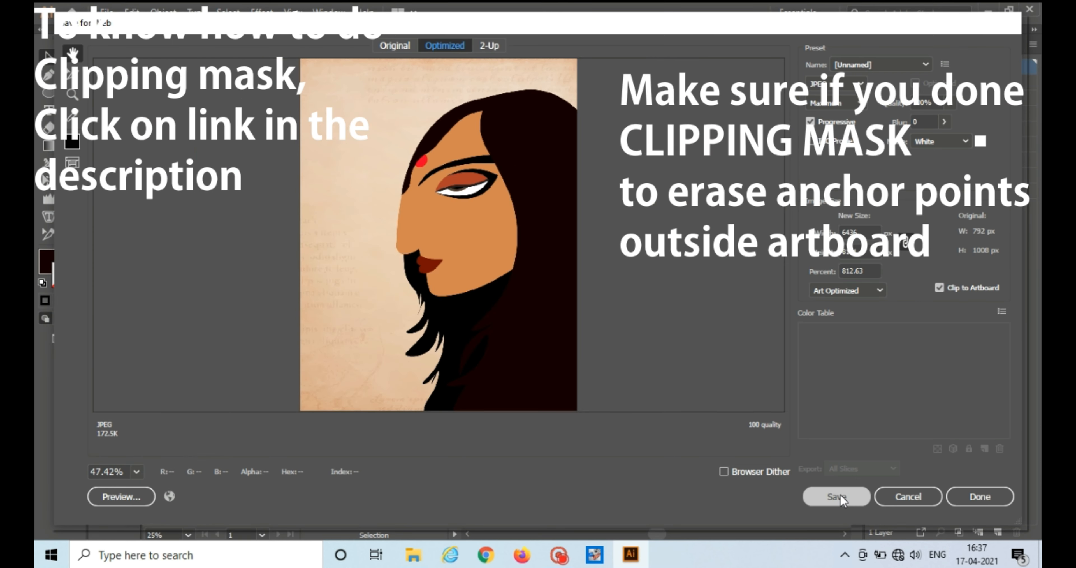